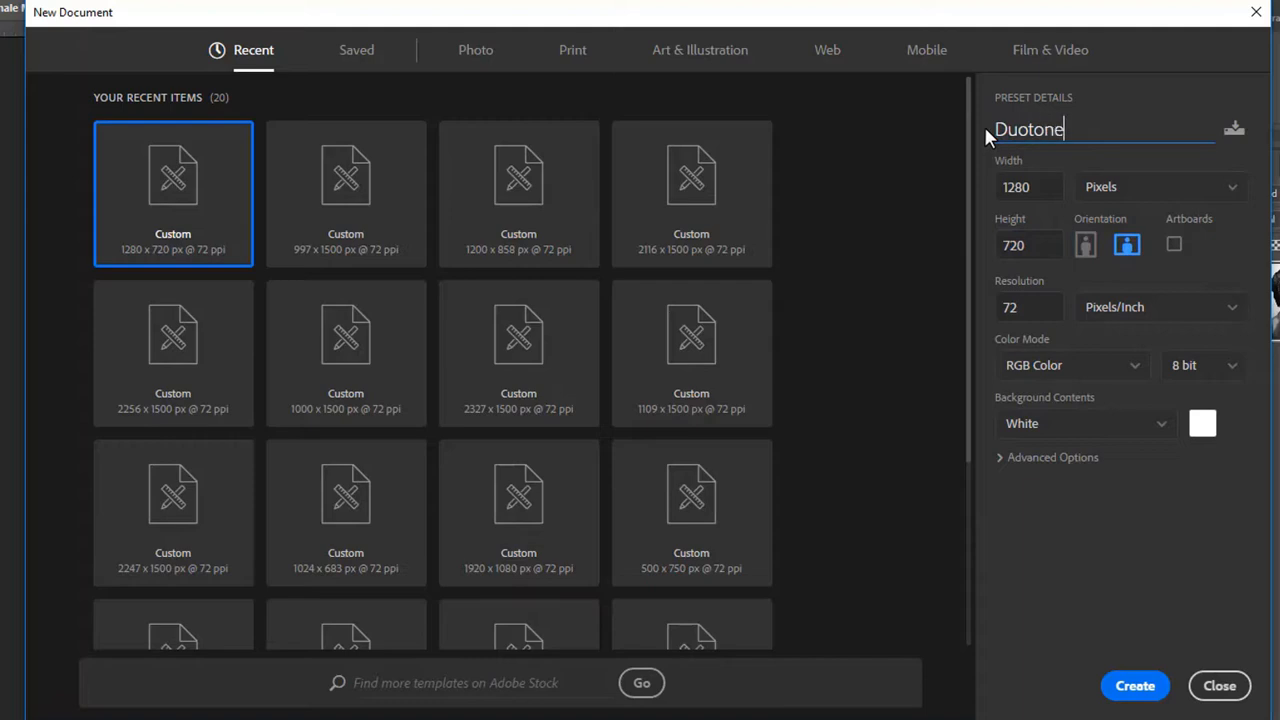
# Create a new white RGB document named Duotone, 1280 x 720 pixels at 72 pixels/inch
pyautogui.moveTo(1081, 131); pyautogui.dragTo(988, 140)
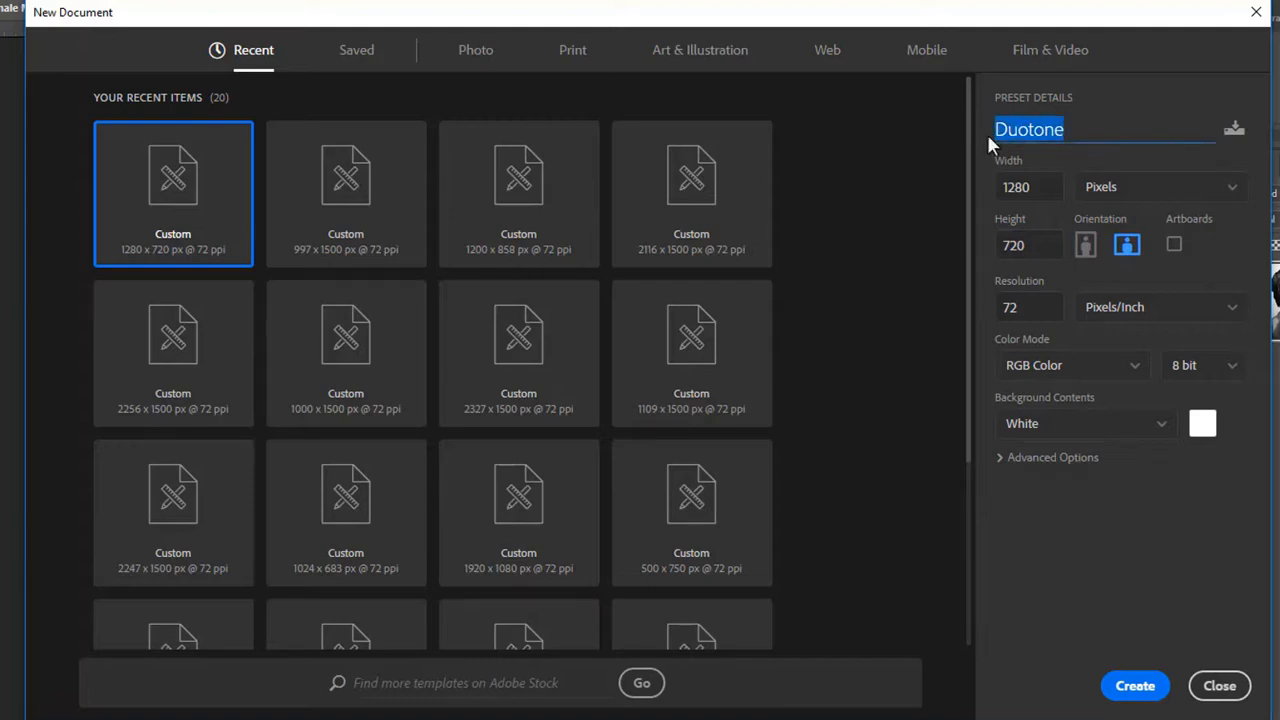
pyautogui.click(1138, 687)
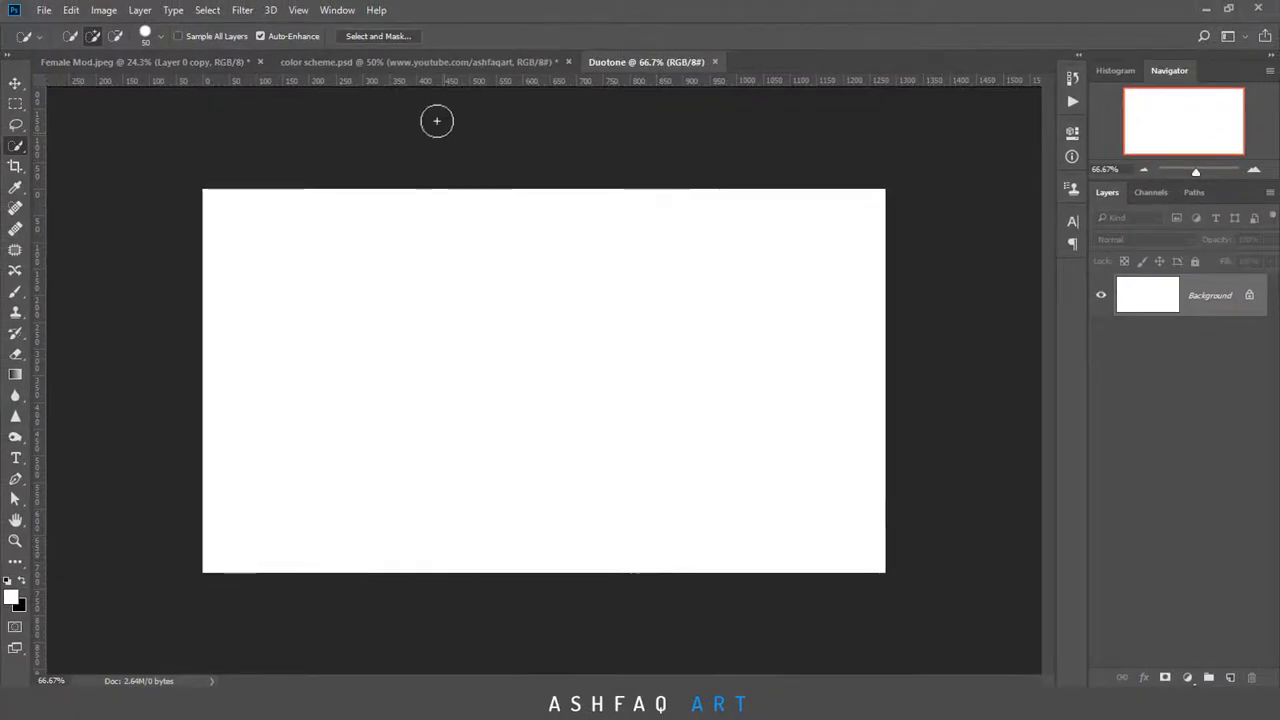
# In Female Mod.jpeg, select the whole background around the woman with the Quick Selection tool
pyautogui.click(226, 59)
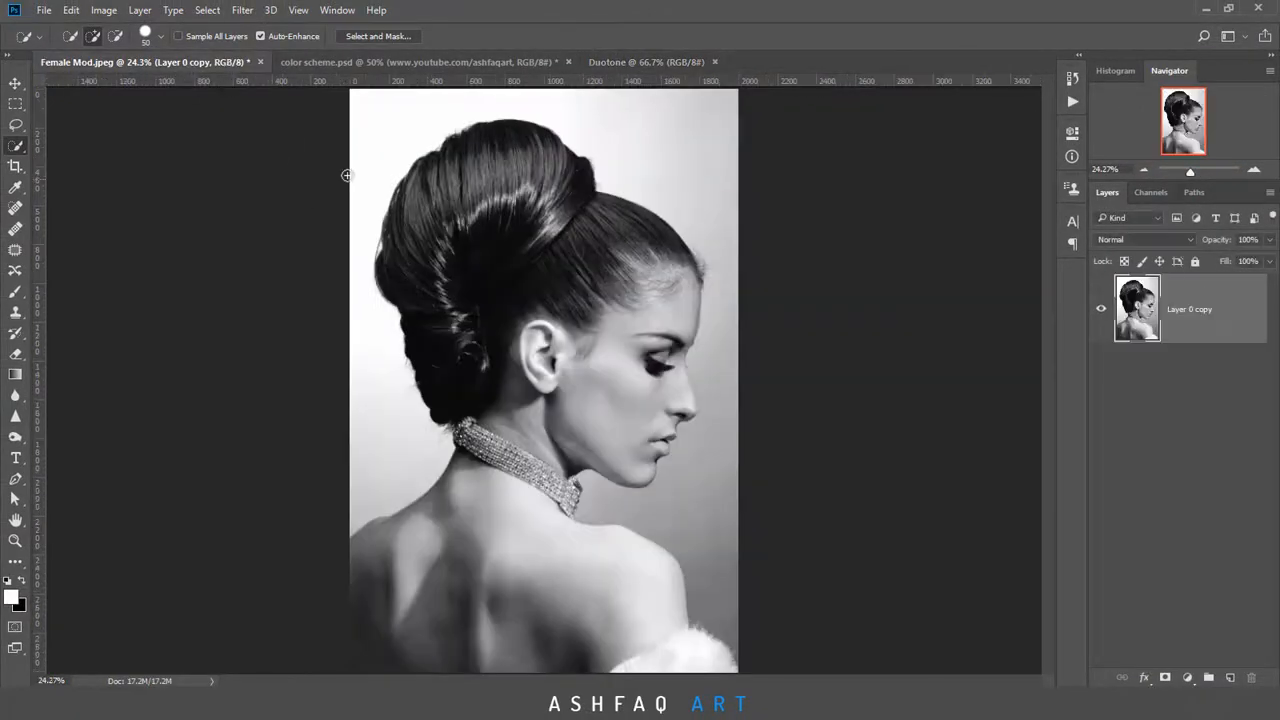
pyautogui.moveTo(519, 91); pyautogui.dragTo(718, 191)
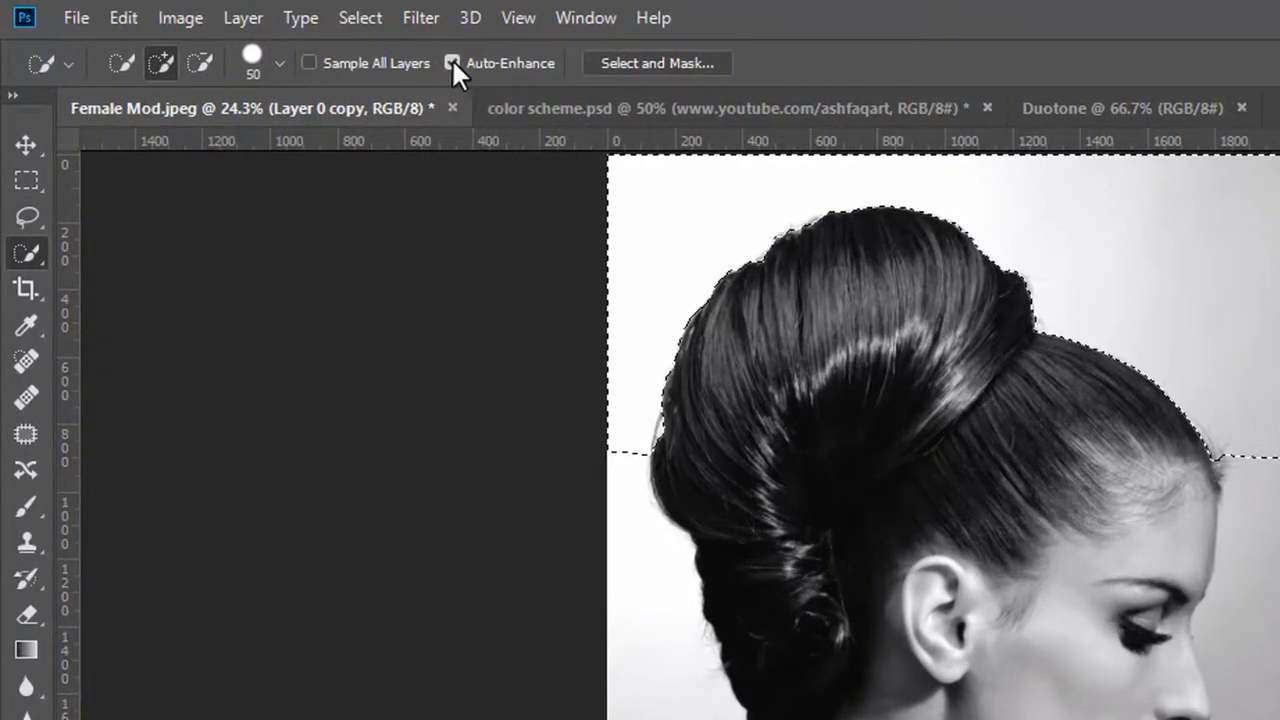
pyautogui.moveTo(620, 411); pyautogui.dragTo(647, 652)
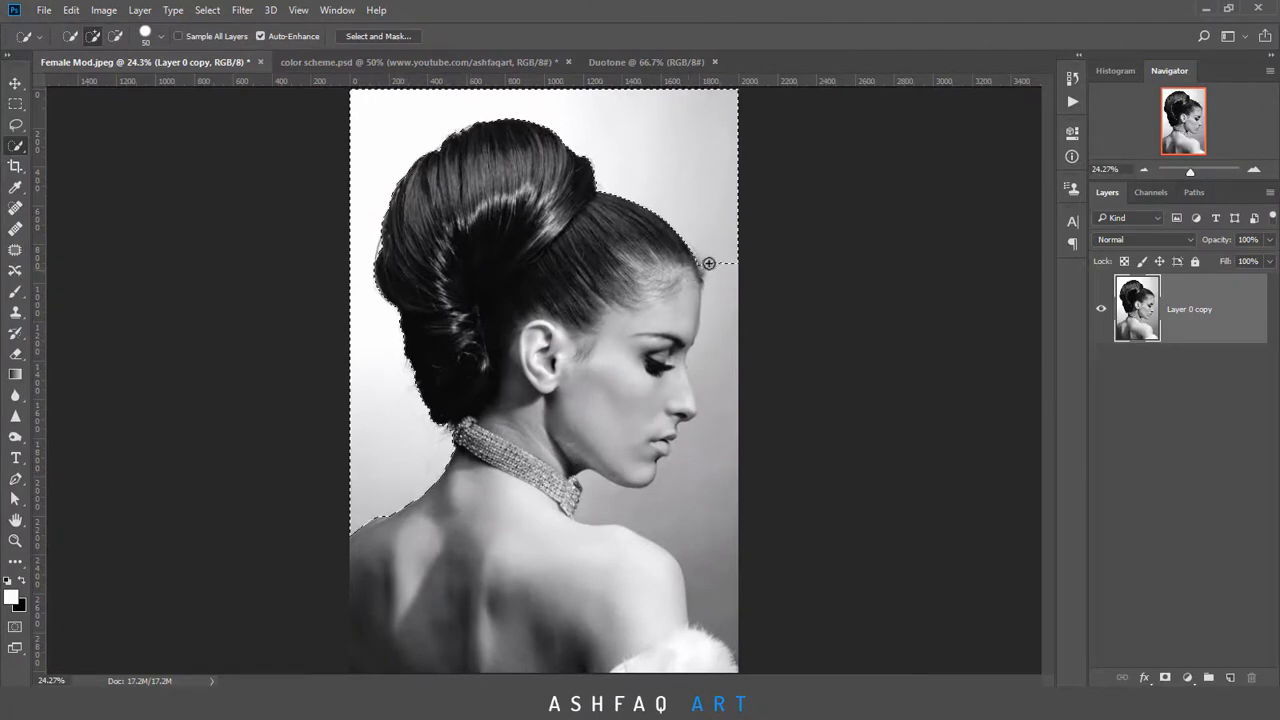
pyautogui.moveTo(720, 263)
pyautogui.mouseDown()
pyautogui.moveTo(735, 419)
pyautogui.moveTo(730, 443)
pyautogui.moveTo(727, 410)
pyautogui.moveTo(710, 505)
pyautogui.mouseUp()
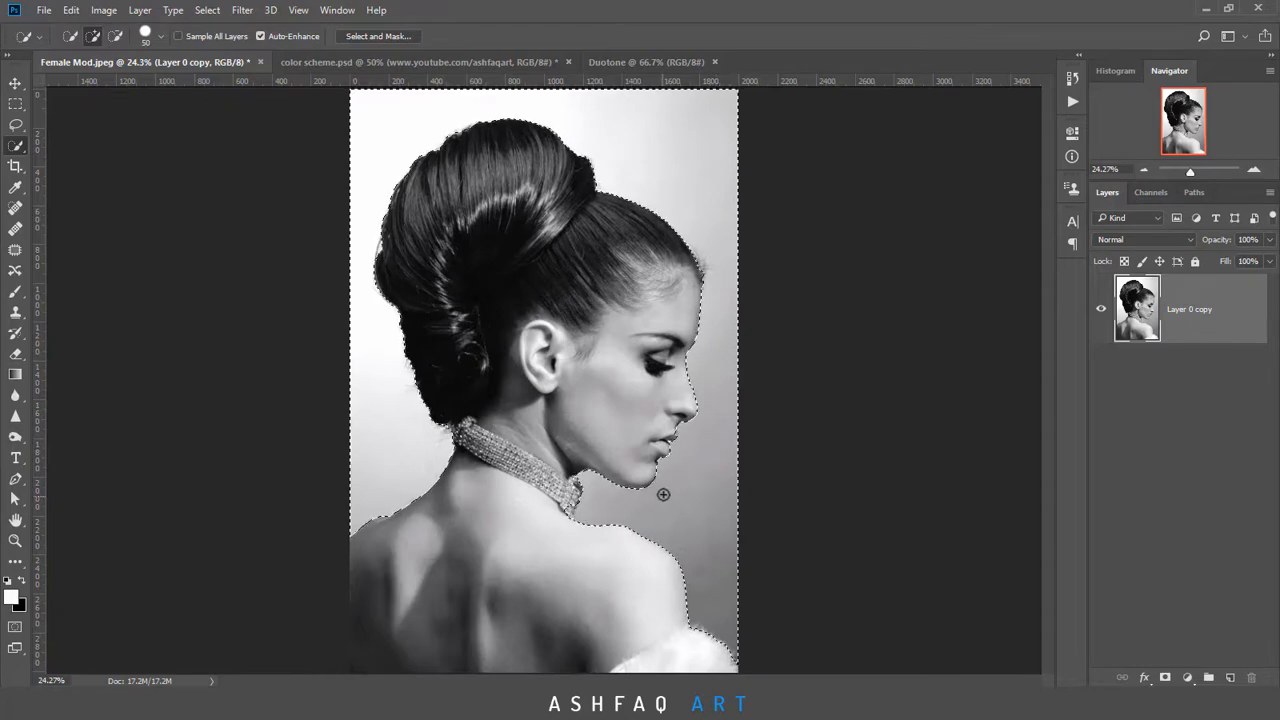
# Subtract the areas at the woman's lips, nose and necklace end from the background selection to correct its edge
pyautogui.scroll(4, 680, 436)
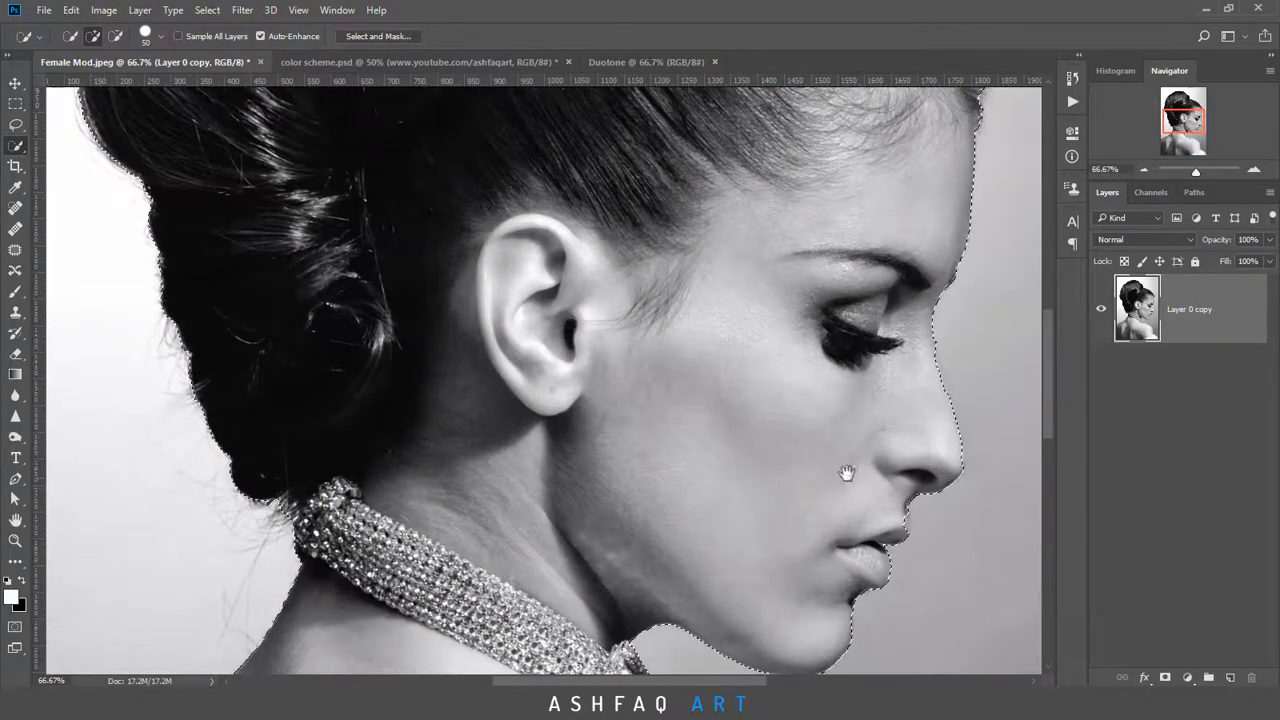
pyautogui.moveTo(846, 473)
pyautogui.mouseDown()
pyautogui.moveTo(740, 470)
pyautogui.moveTo(616, 423)
pyautogui.mouseUp()
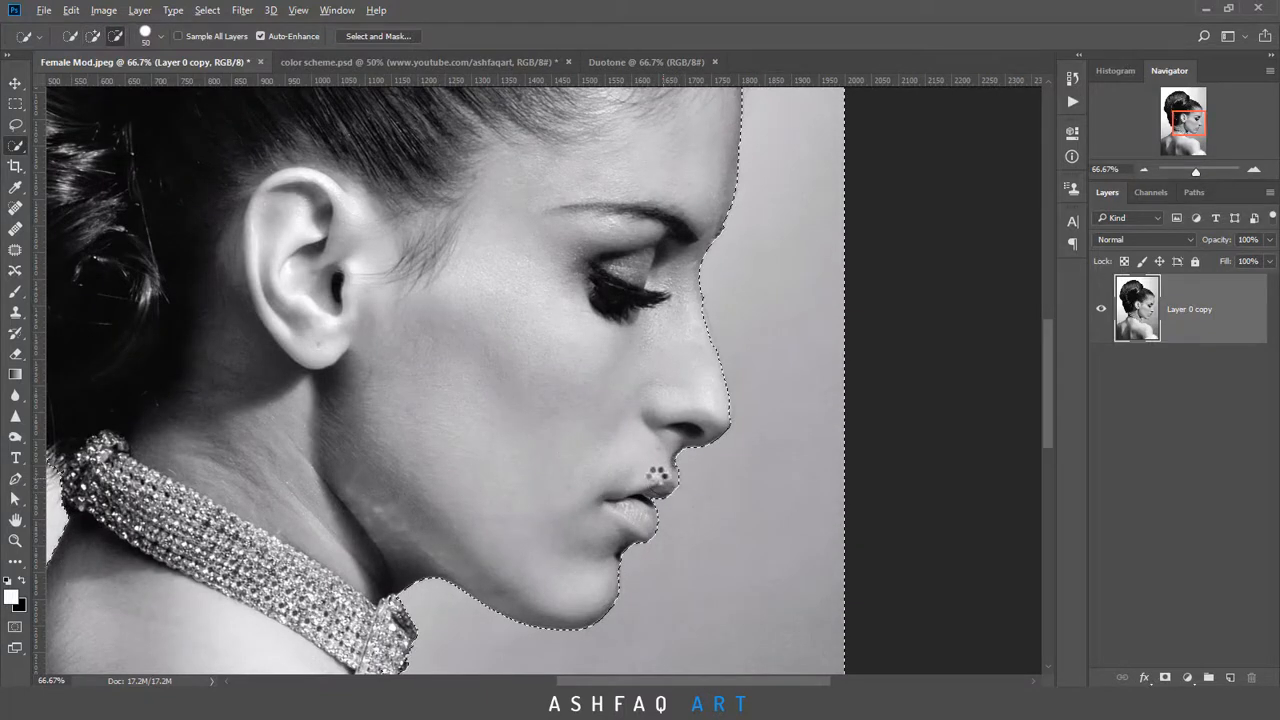
pyautogui.keyDown('alt'); pyautogui.click(720, 411); pyautogui.keyUp('alt')
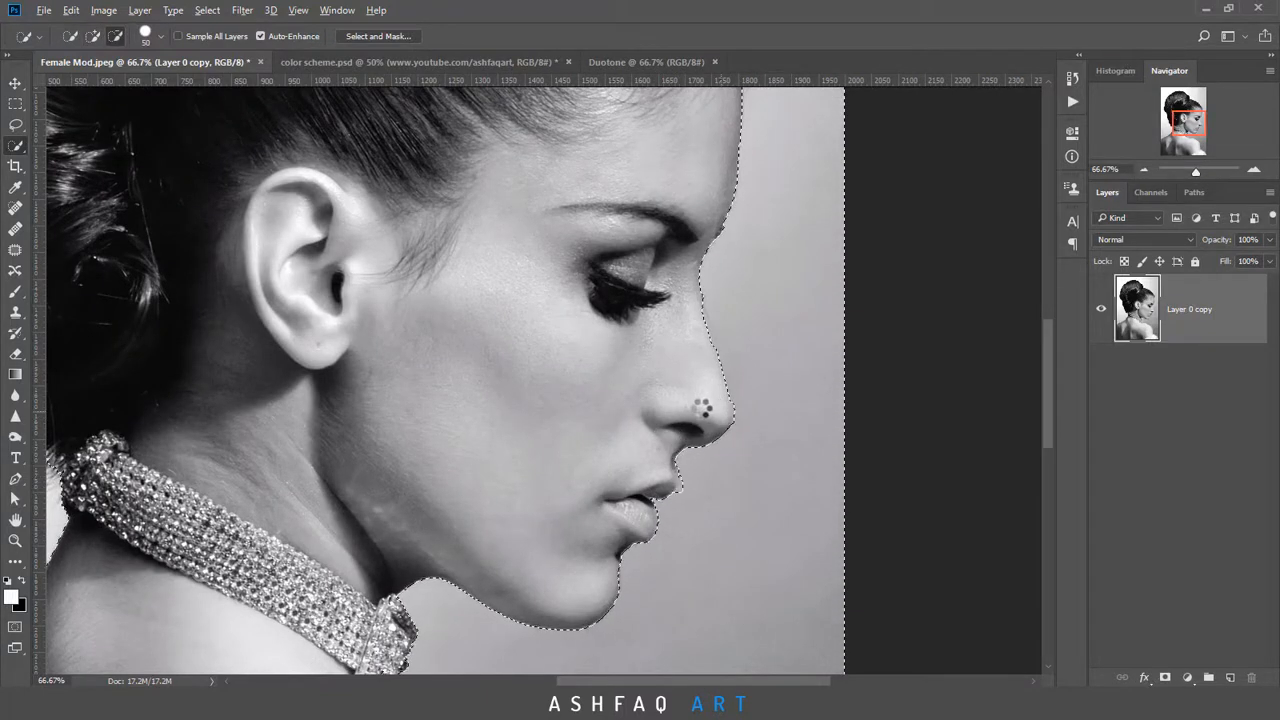
pyautogui.moveTo(569, 526); pyautogui.dragTo(554, 220)
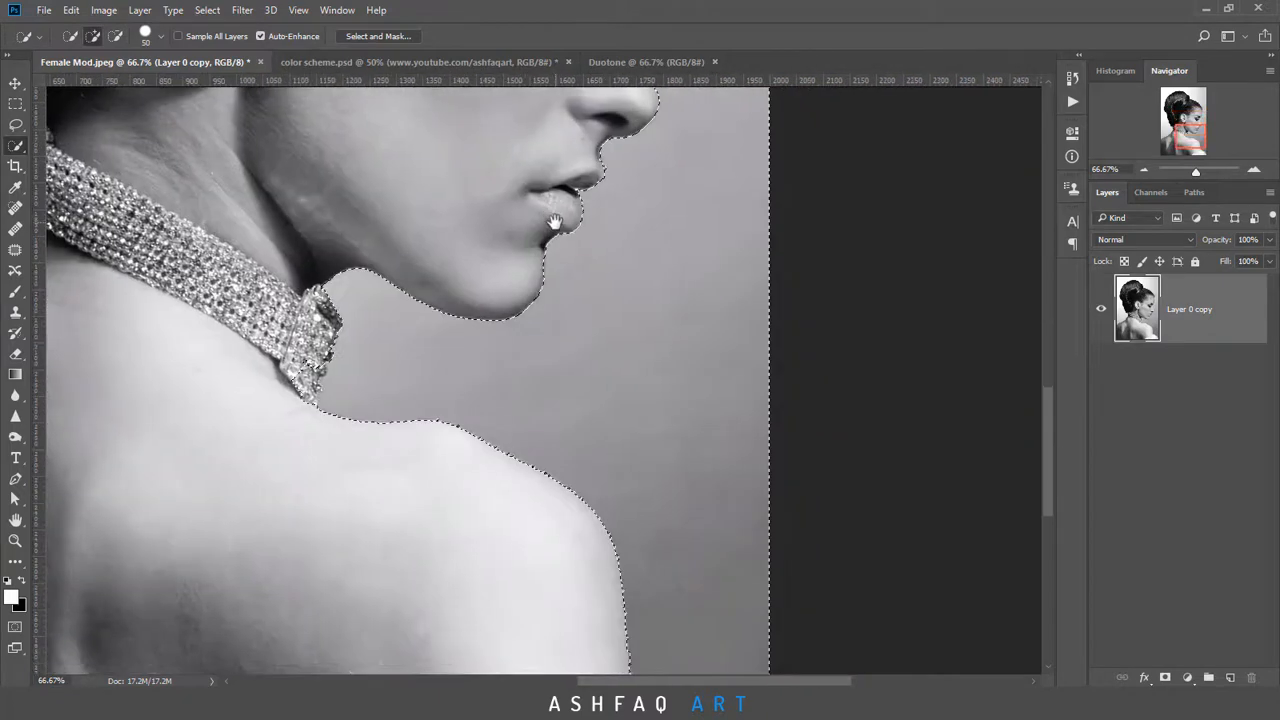
pyautogui.keyDown('alt'); pyautogui.click(306, 373); pyautogui.keyUp('alt')
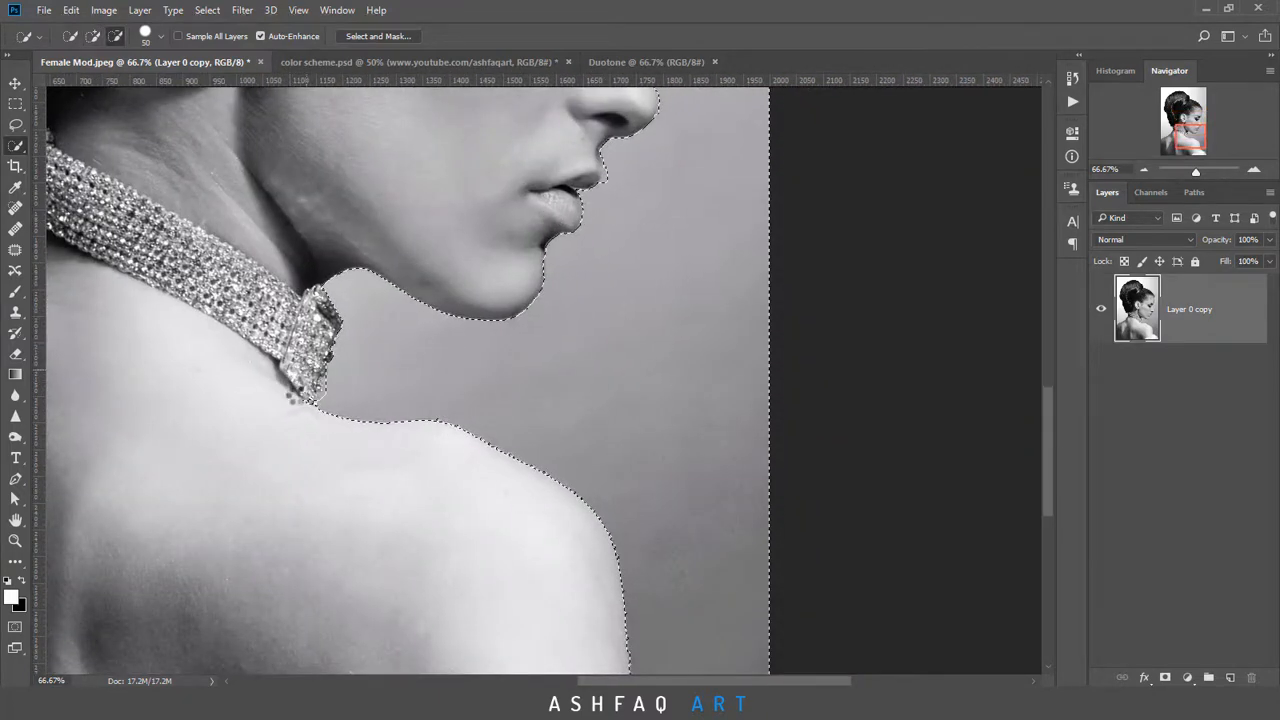
pyautogui.keyDown('alt'); pyautogui.click(292, 401); pyautogui.keyUp('alt')
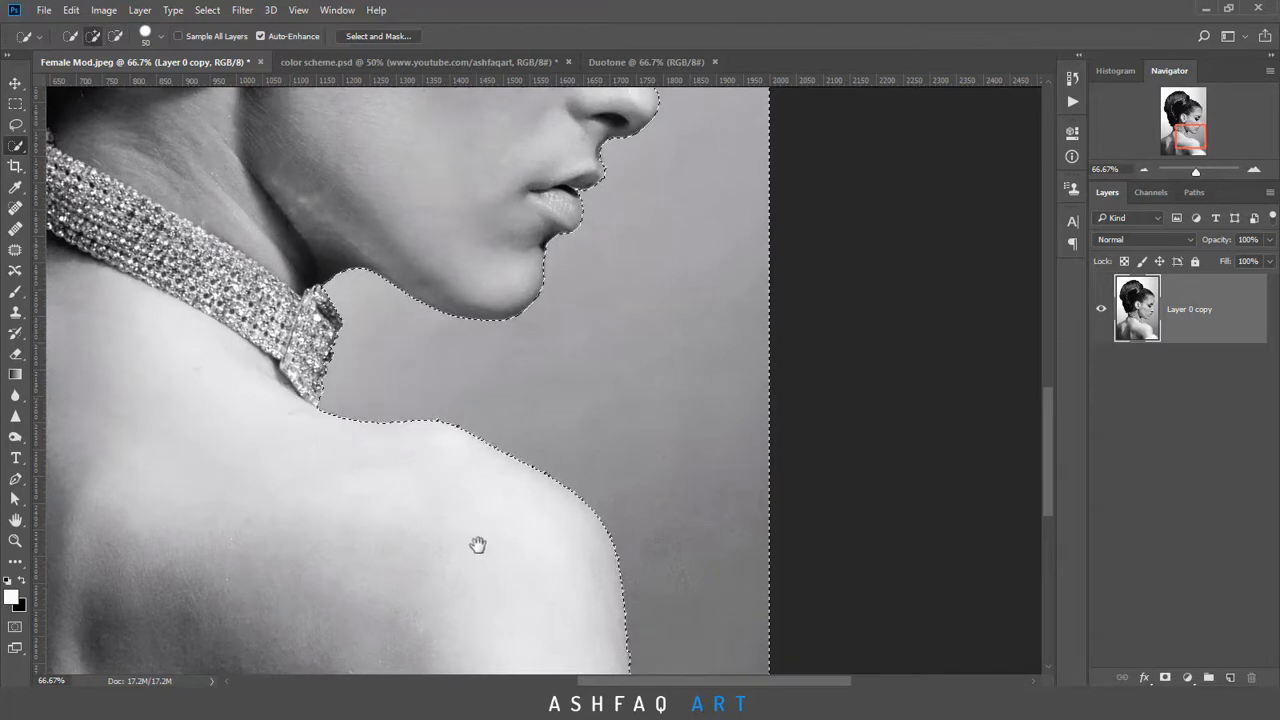
pyautogui.moveTo(479, 543); pyautogui.dragTo(464, 229)
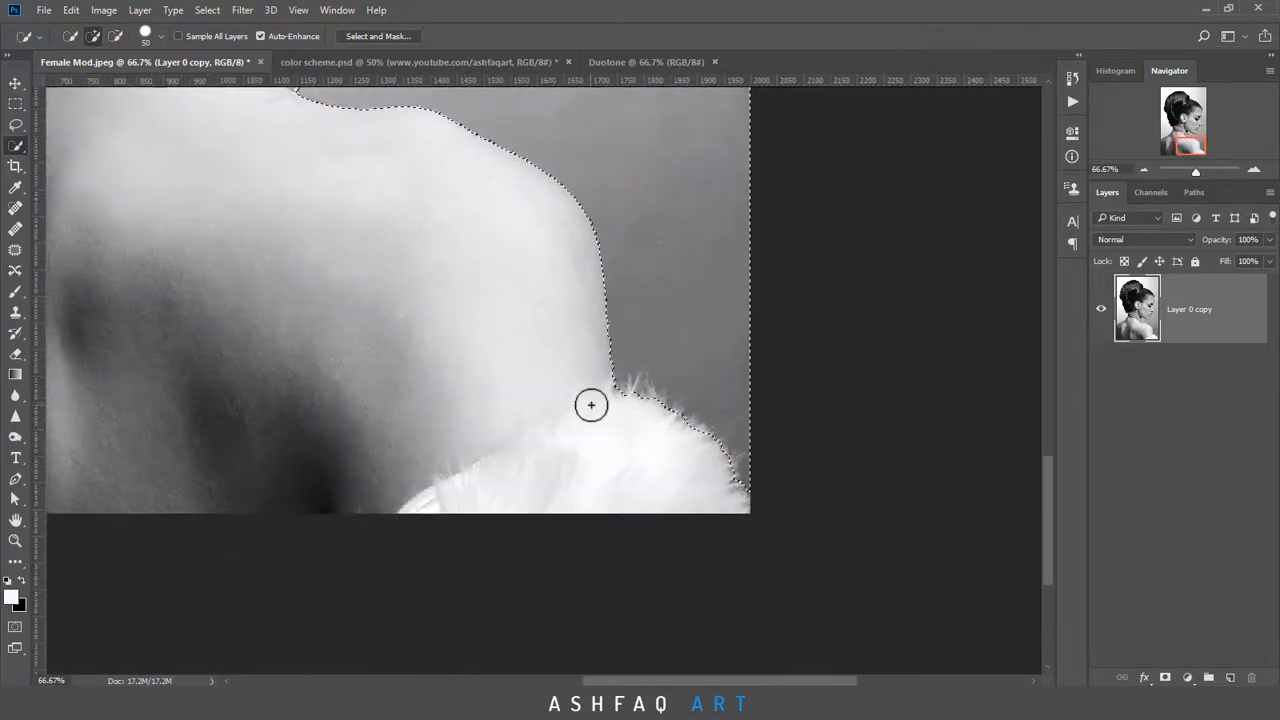
pyautogui.hotkey('ctrl', '0')
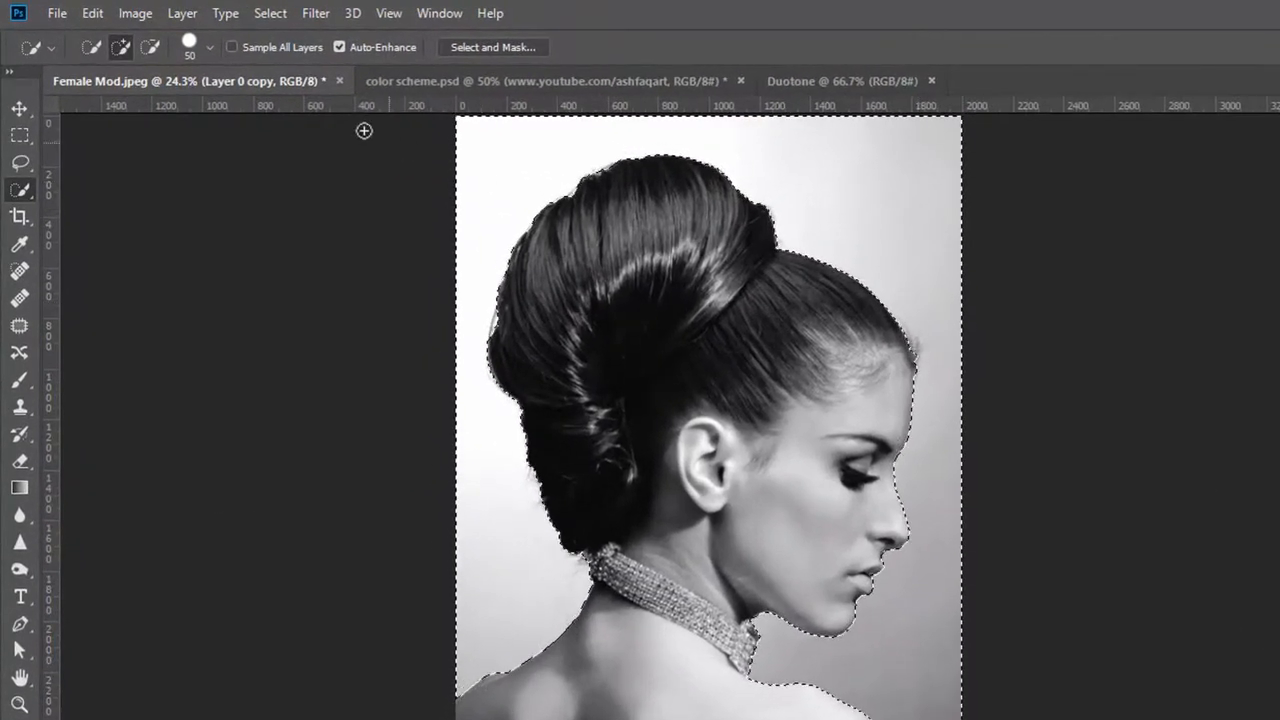
# Invert the selection to the woman and add a layer mask that hides the background
pyautogui.click(273, 15)
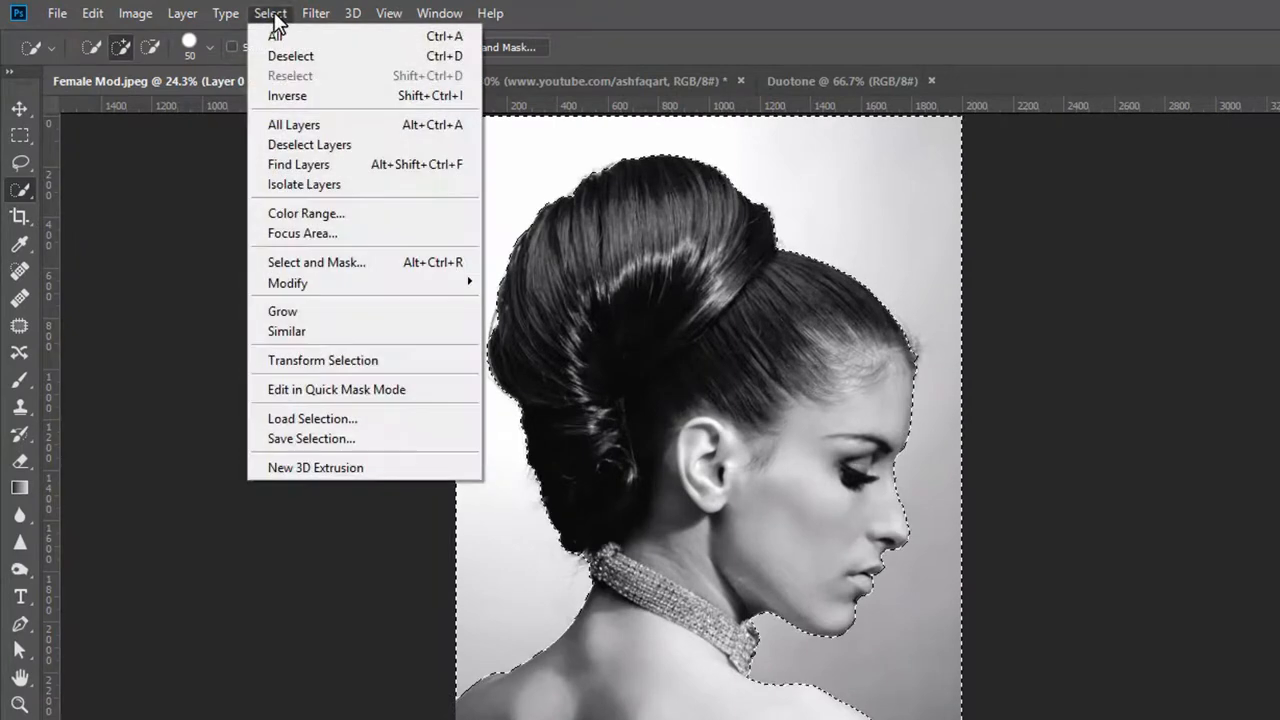
pyautogui.click(281, 97)
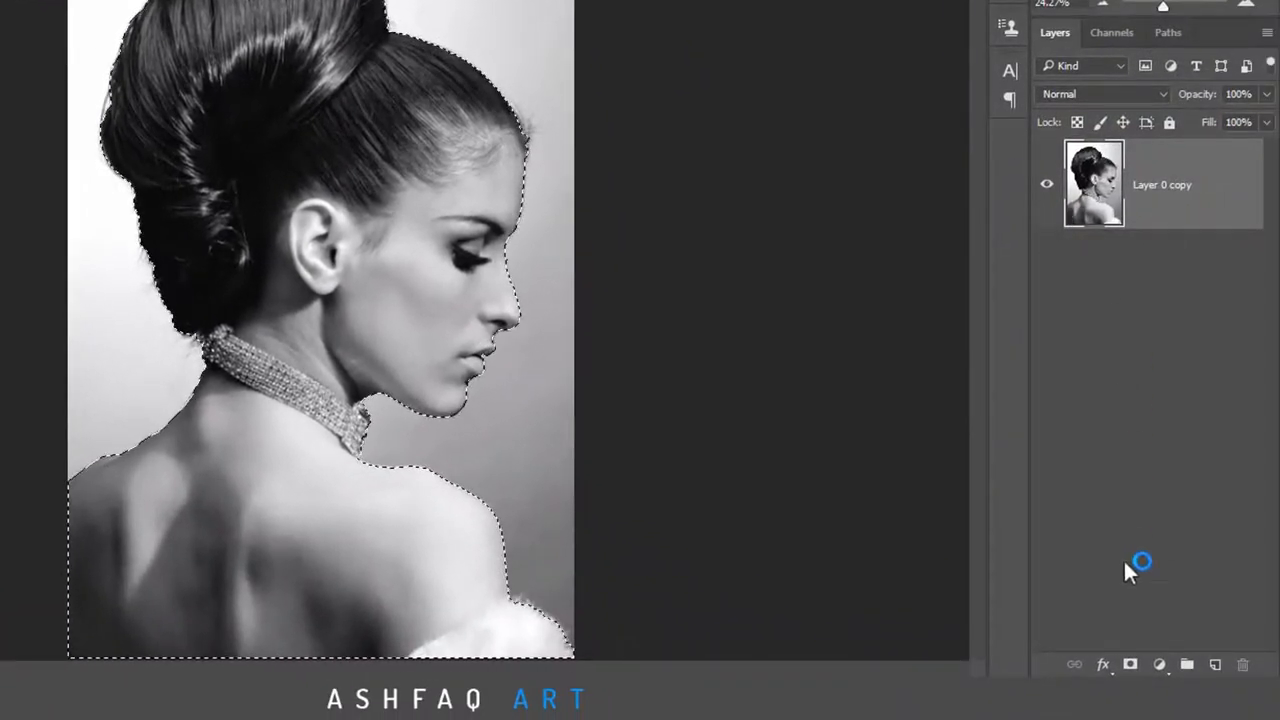
pyautogui.click(1144, 673)
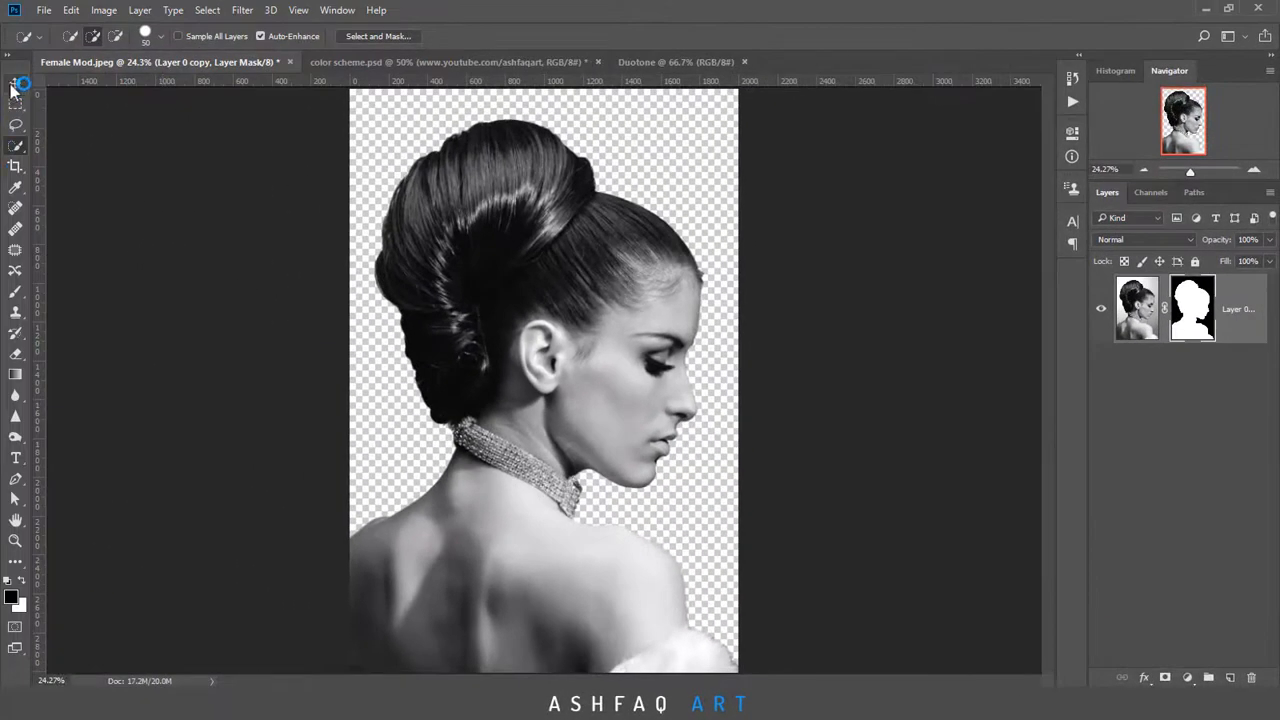
# Copy the masked woman layer into the Duotone document with the Move tool
pyautogui.click(14, 84)
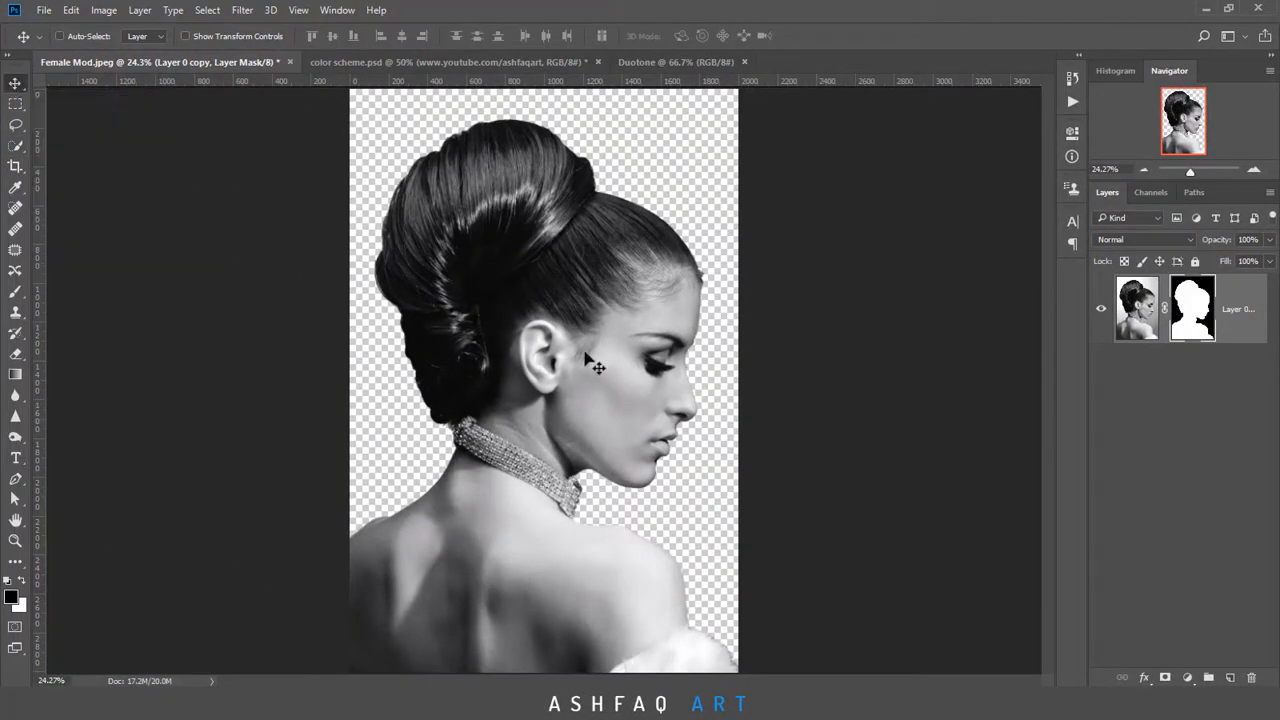
pyautogui.moveTo(542, 356); pyautogui.dragTo(651, 353)
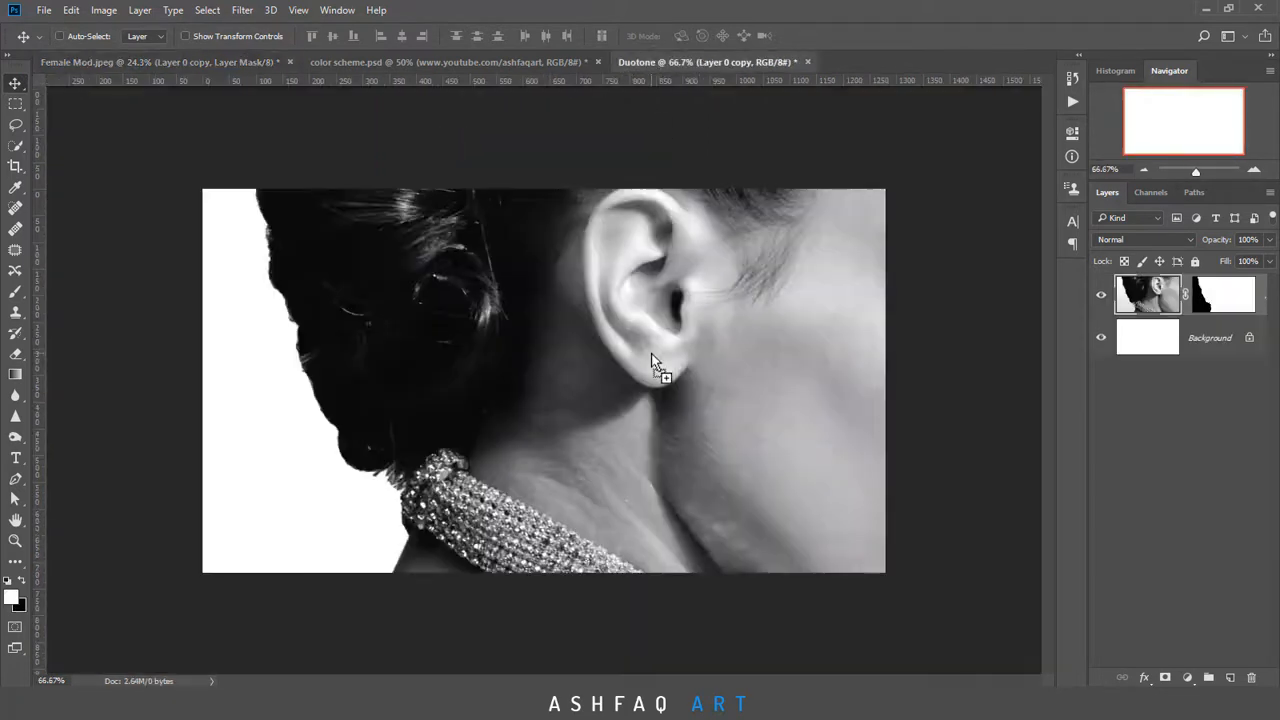
# Free-transform the woman layer, scaling it proportionally to about 45% and shifting it towards the left side of the canvas
pyautogui.click(15, 540)
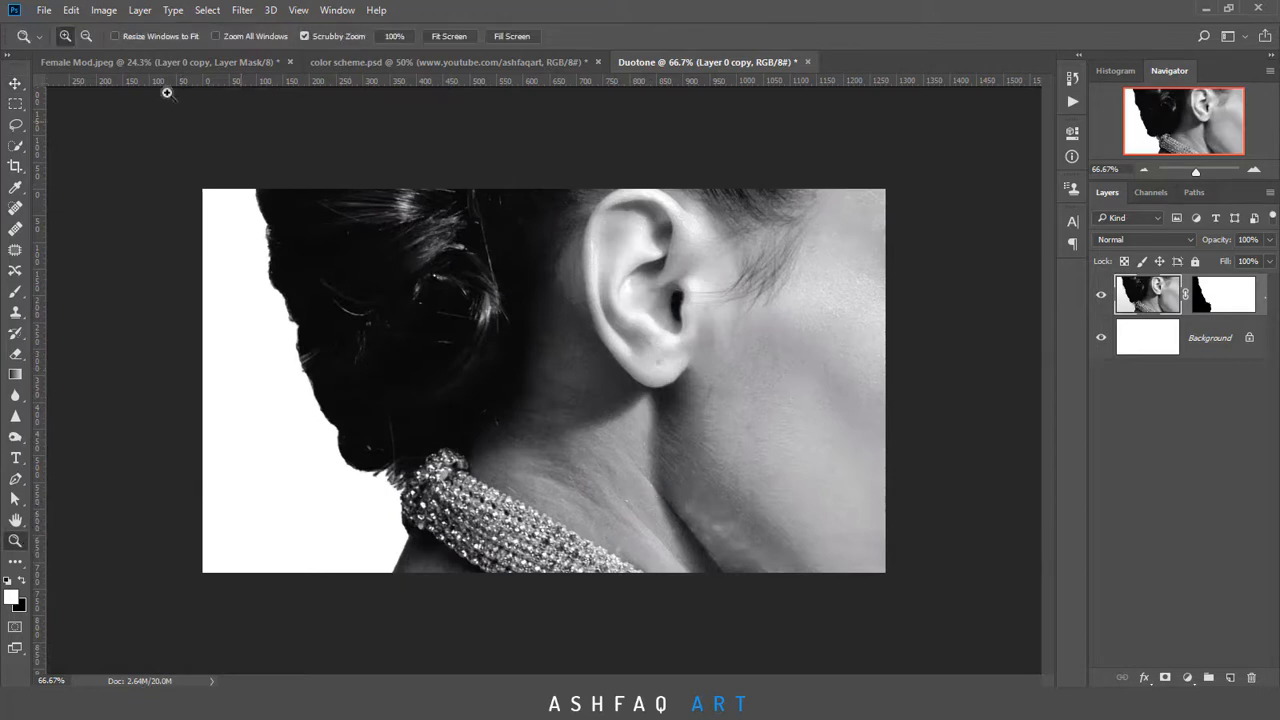
pyautogui.keyDown('alt'); pyautogui.click(400, 370); pyautogui.keyUp('alt')
pyautogui.keyDown('alt'); pyautogui.click(405, 370); pyautogui.keyUp('alt')
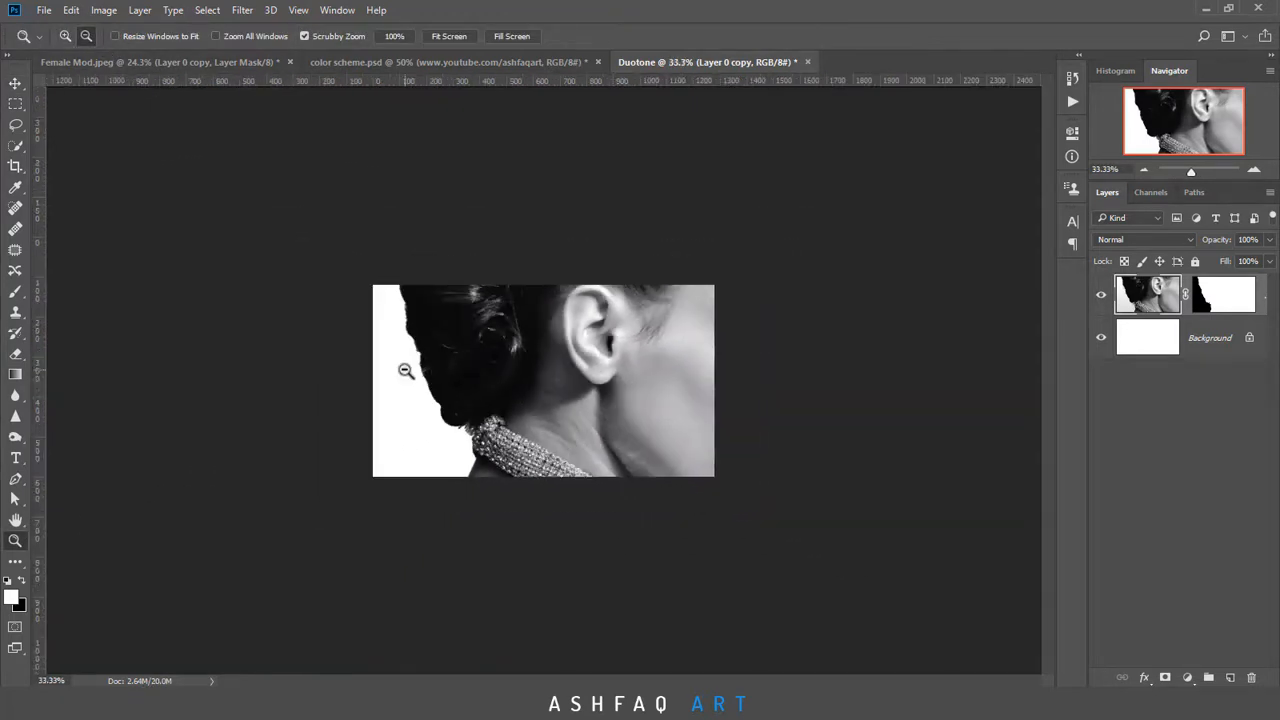
pyautogui.keyDown('alt'); pyautogui.click(411, 369); pyautogui.keyUp('alt')
pyautogui.click(15, 104)
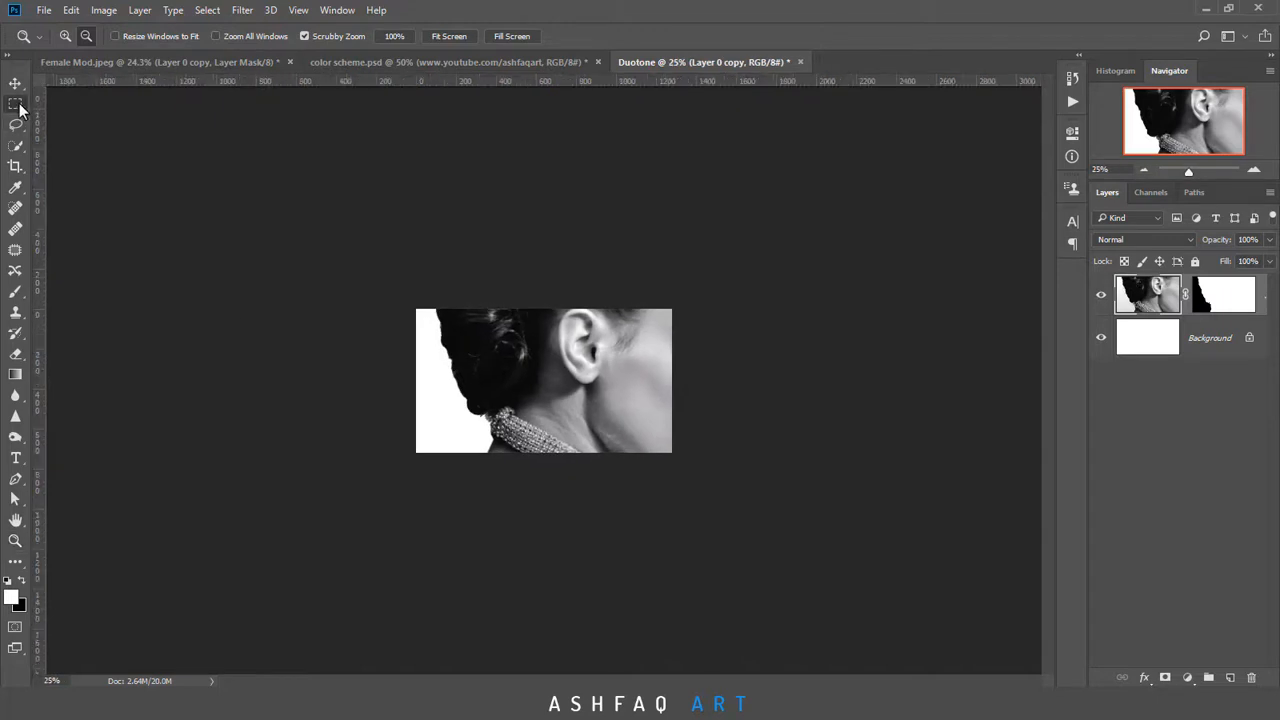
pyautogui.rightClick(489, 346)
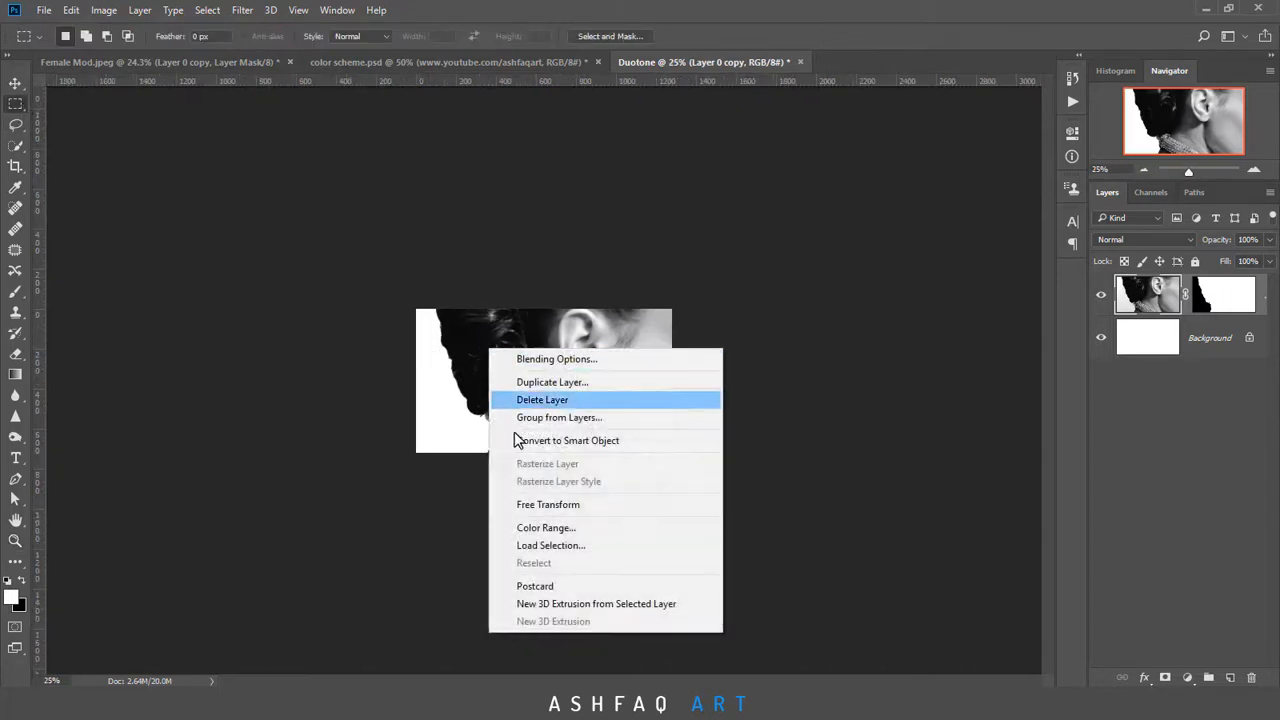
pyautogui.click(533, 506)
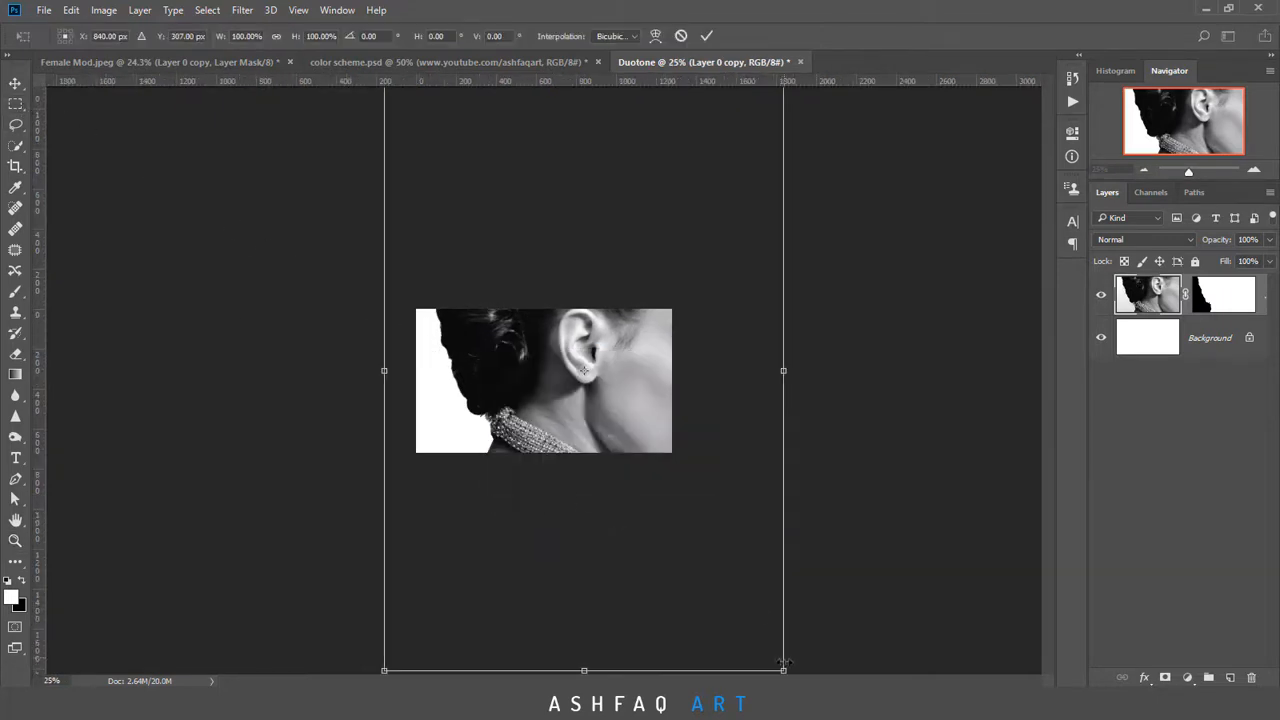
pyautogui.moveTo(785, 673); pyautogui.dragTo(700, 532)
pyautogui.moveTo(590, 387); pyautogui.dragTo(536, 387)
pyautogui.moveTo(671, 526); pyautogui.dragTo(586, 526)
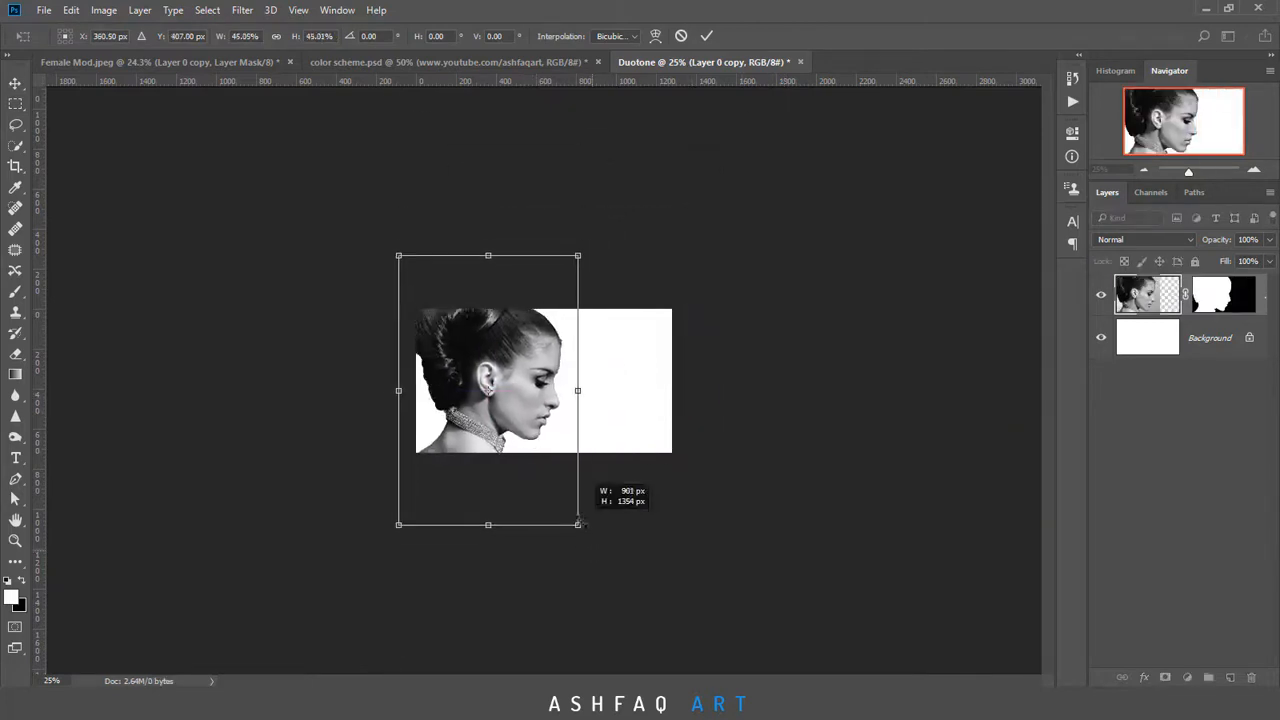
# Reduce the woman layer to 38.70%, place it against the canvas's left side at X 253, Y 340 px, and apply the transform
pyautogui.moveTo(524, 416); pyautogui.dragTo(520, 397)
pyautogui.moveTo(576, 503); pyautogui.dragTo(571, 497)
pyautogui.moveTo(520, 402); pyautogui.dragTo(512, 411)
pyautogui.moveTo(565, 510); pyautogui.dragTo(558, 503)
pyautogui.moveTo(500, 384); pyautogui.dragTo(496, 383)
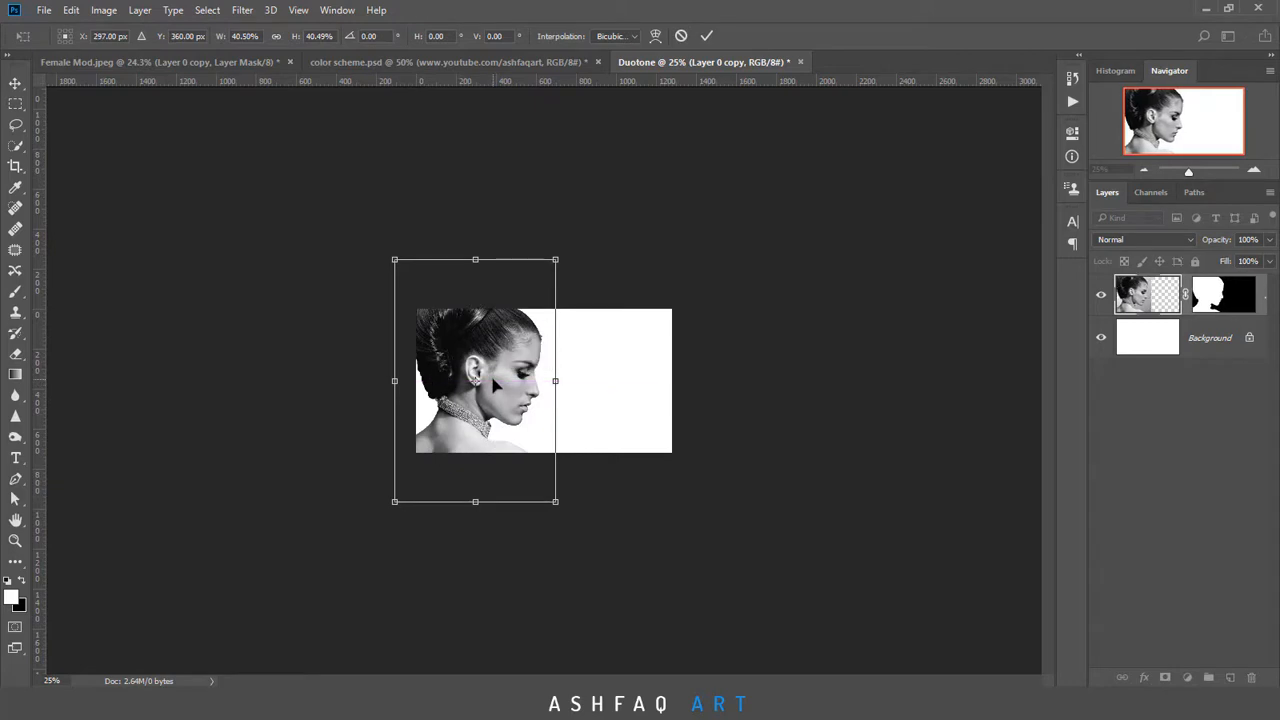
pyautogui.moveTo(556, 502); pyautogui.dragTo(551, 497)
pyautogui.moveTo(495, 423); pyautogui.dragTo(485, 415)
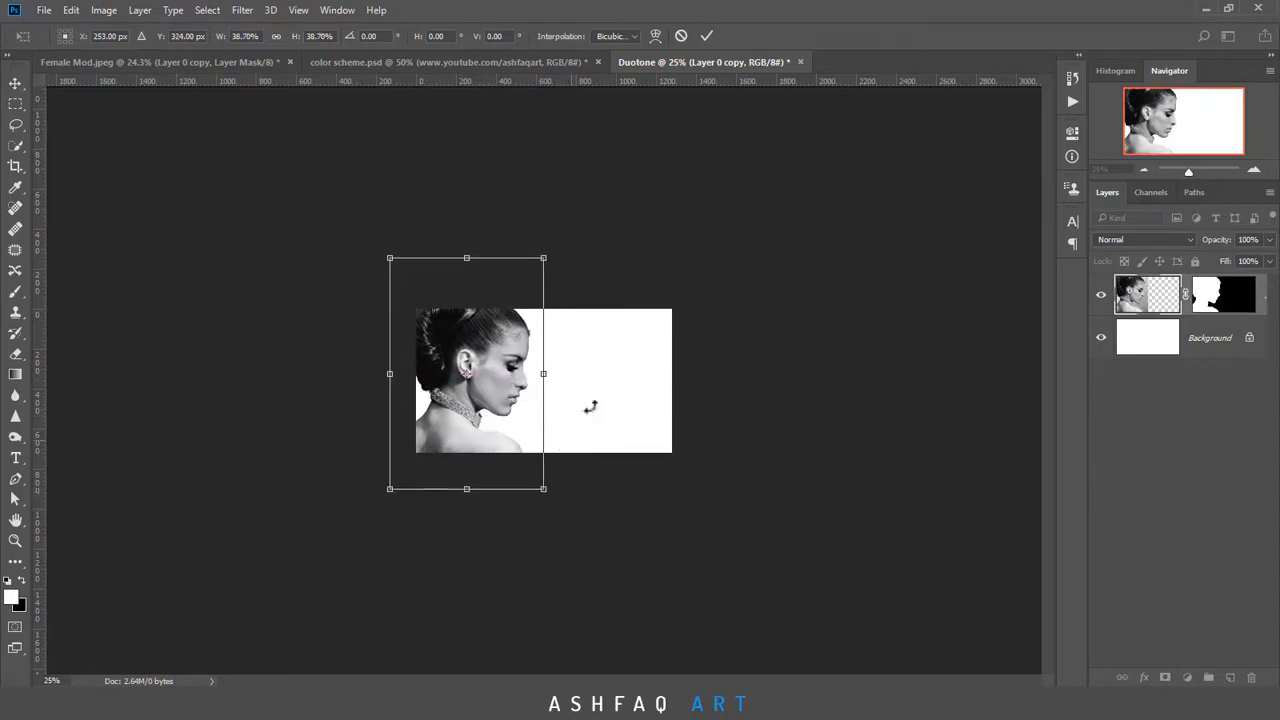
pyautogui.click(706, 36)
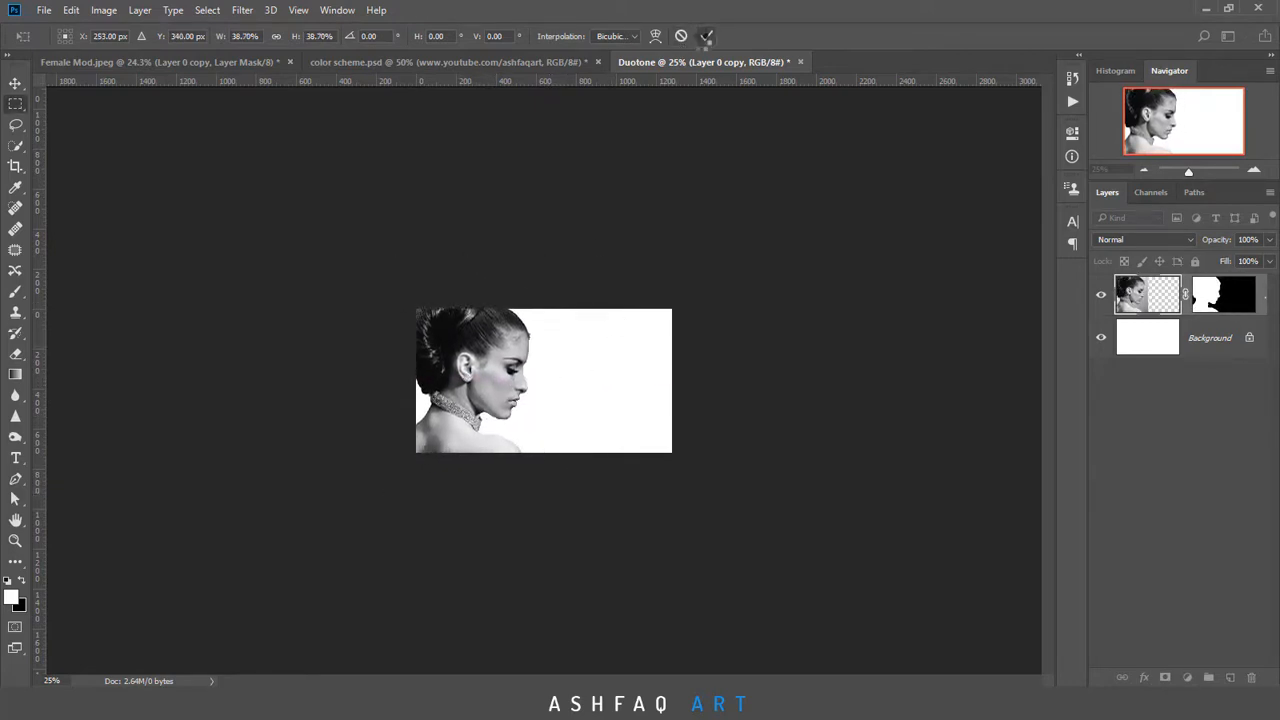
# Refine the woman's layer mask in Select and Mask with Smart Radius at 2 px, and output the result to a new layer
pyautogui.click(16, 541)
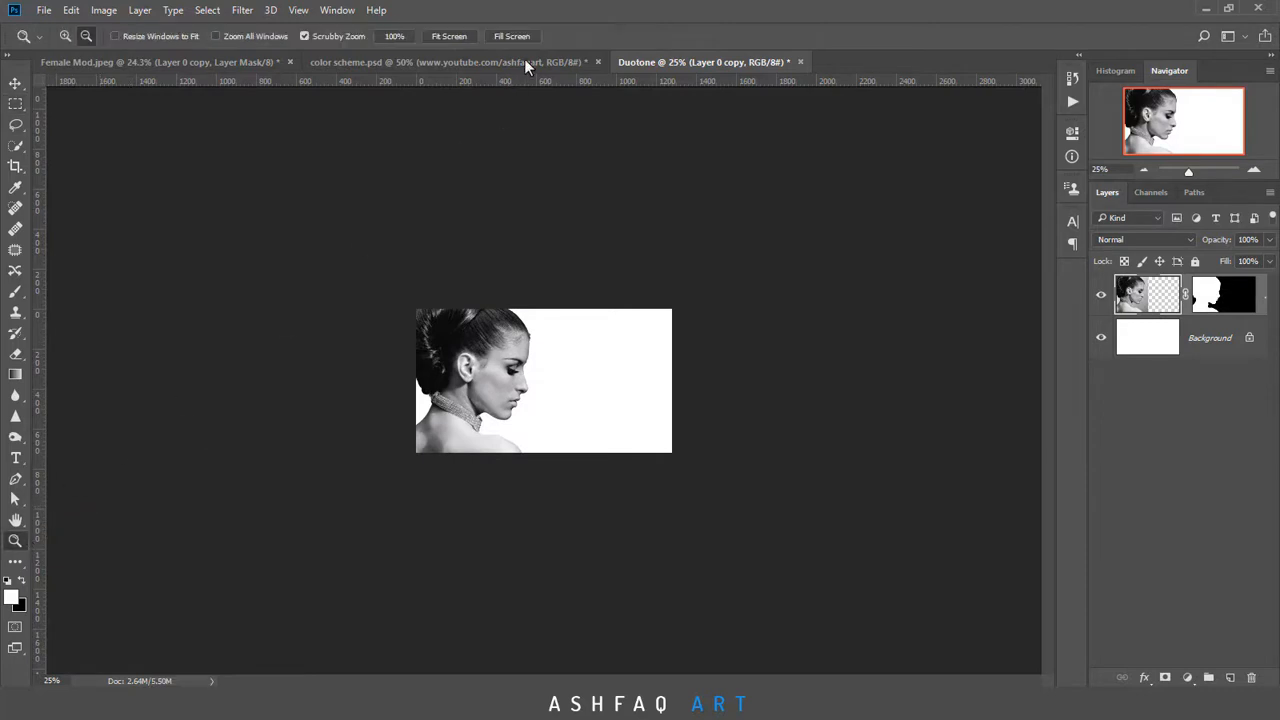
pyautogui.click(458, 36)
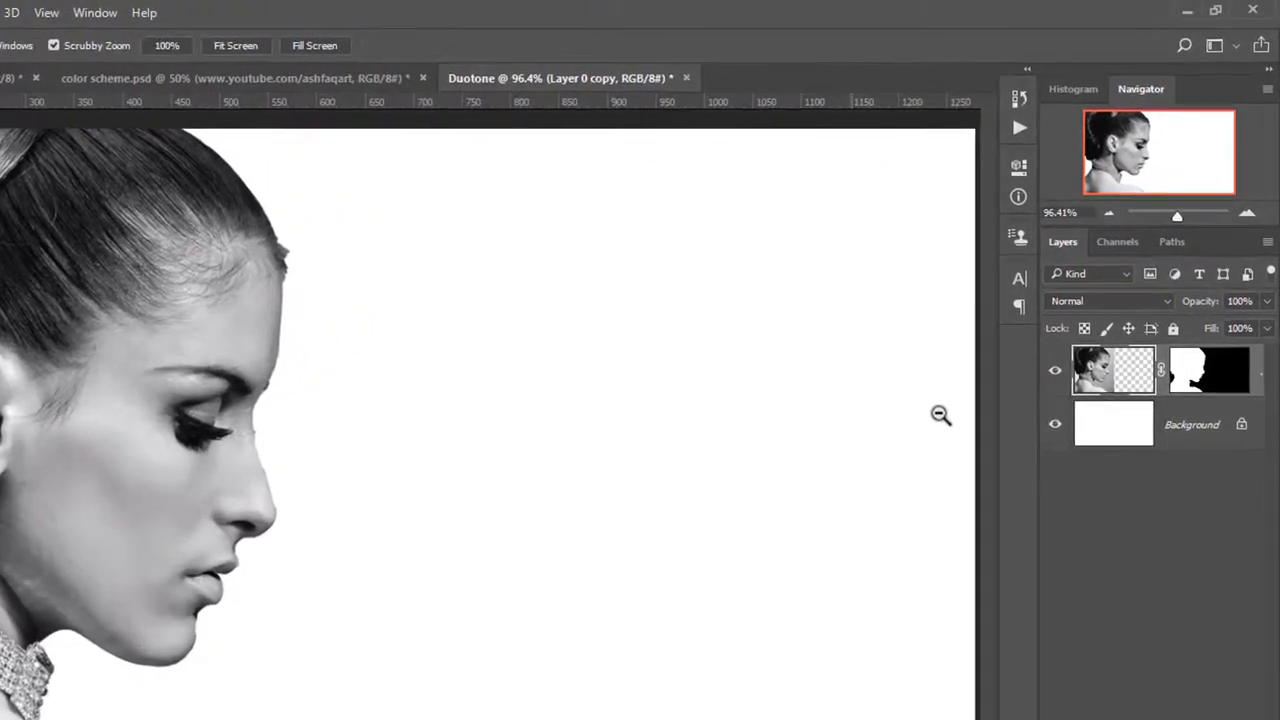
pyautogui.doubleClick(1238, 388)
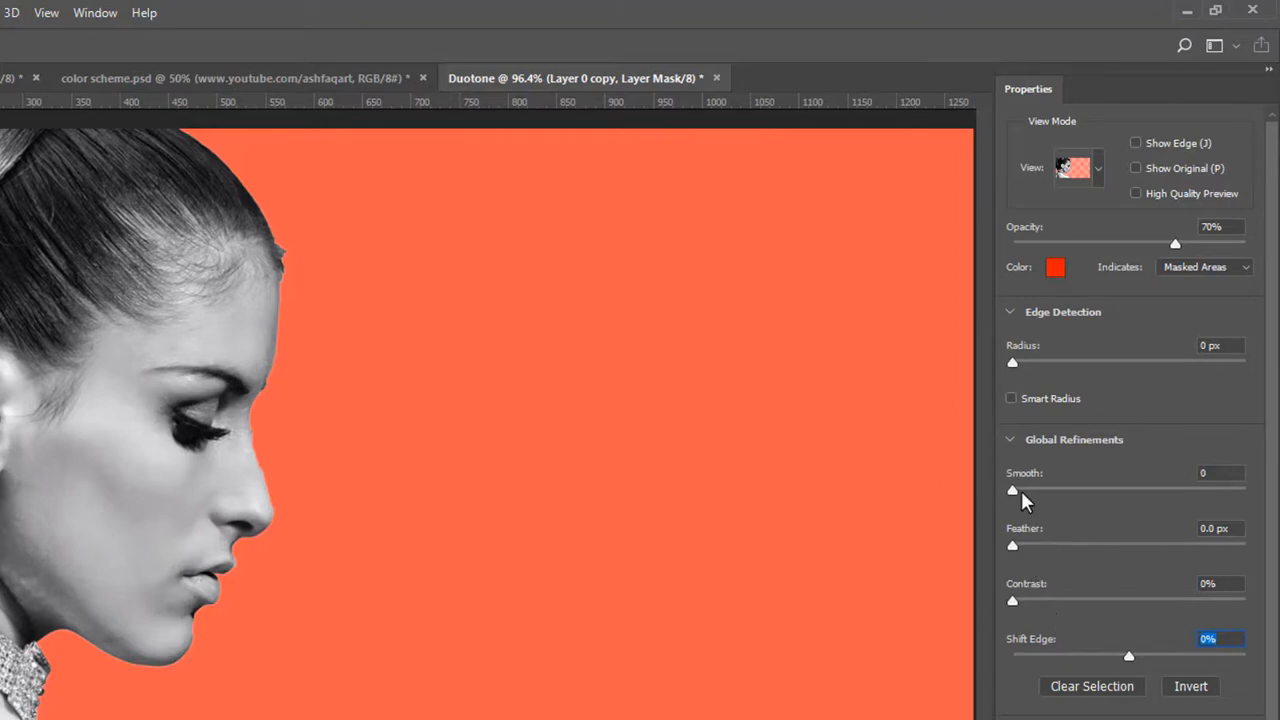
pyautogui.click(1014, 366)
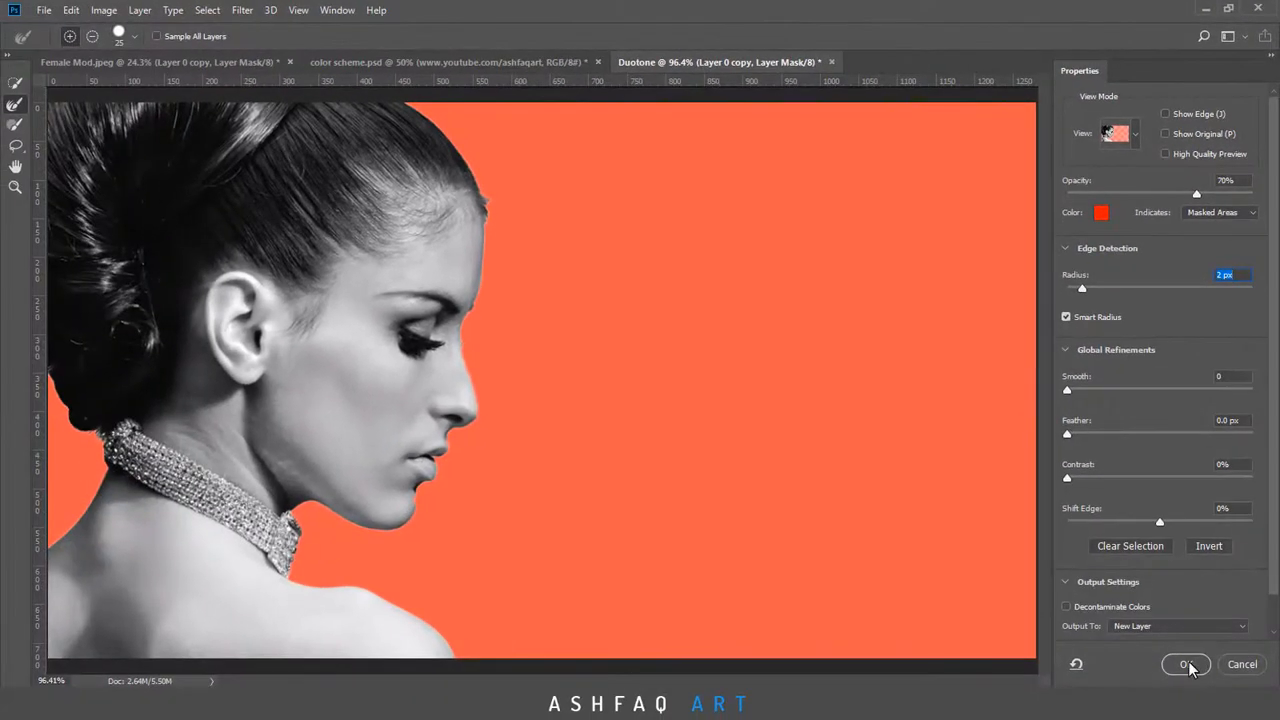
pyautogui.click(1188, 665)
# Delete the hidden original masked layer and select the refined Layer 0 copy 2
pyautogui.click(1146, 346)
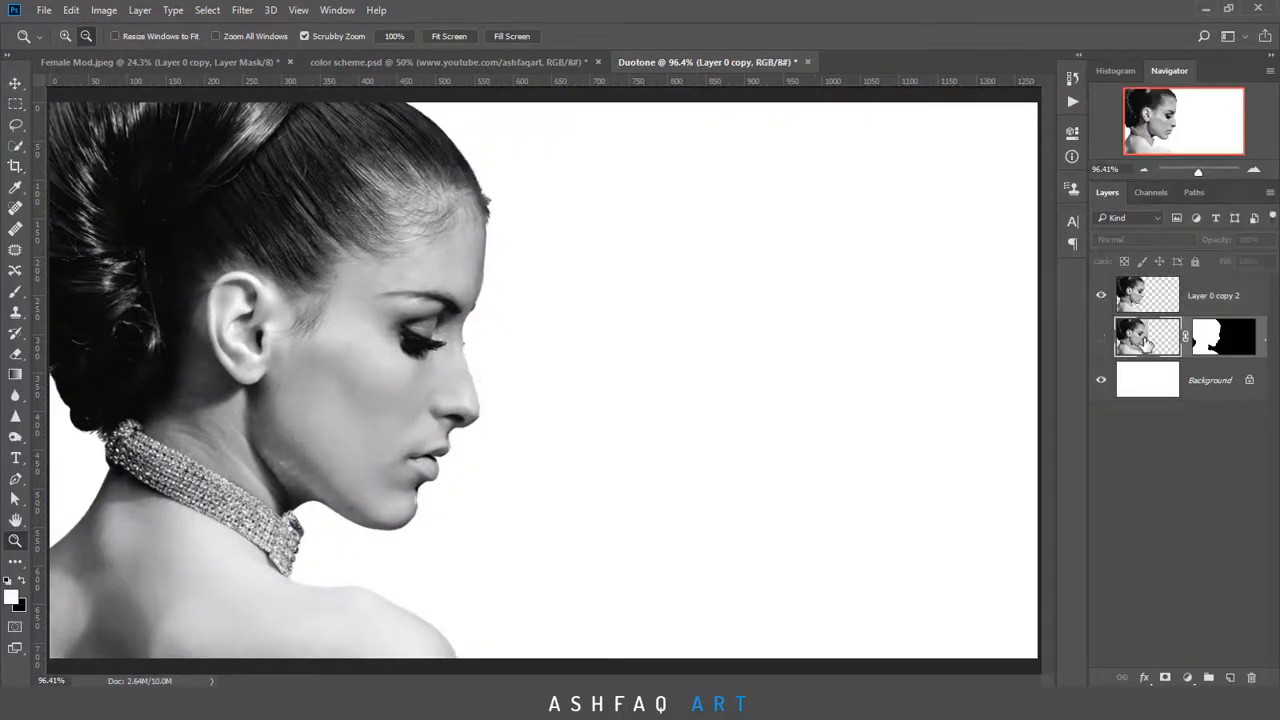
pyautogui.moveTo(1137, 340); pyautogui.dragTo(1253, 668)
pyautogui.click(1147, 297)
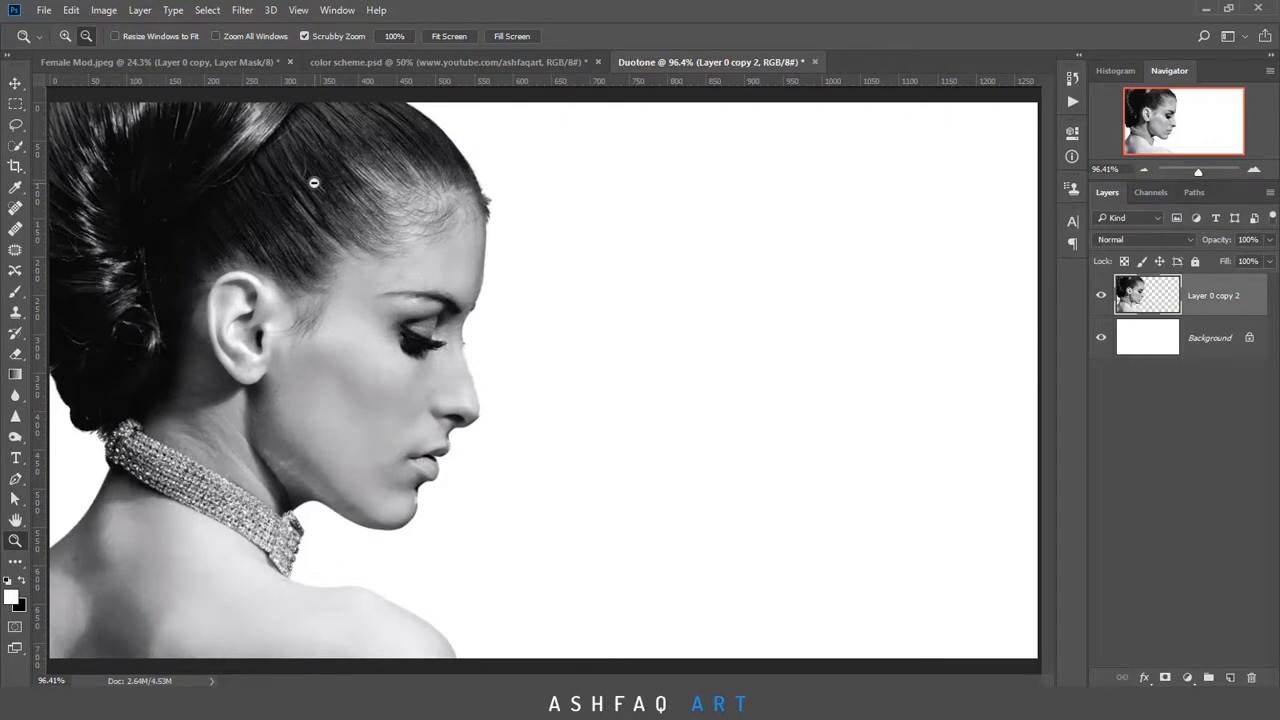
# Switch to the color scheme.psd document and set the foreground color to the purple shadow swatch #503651
pyautogui.click(331, 63)
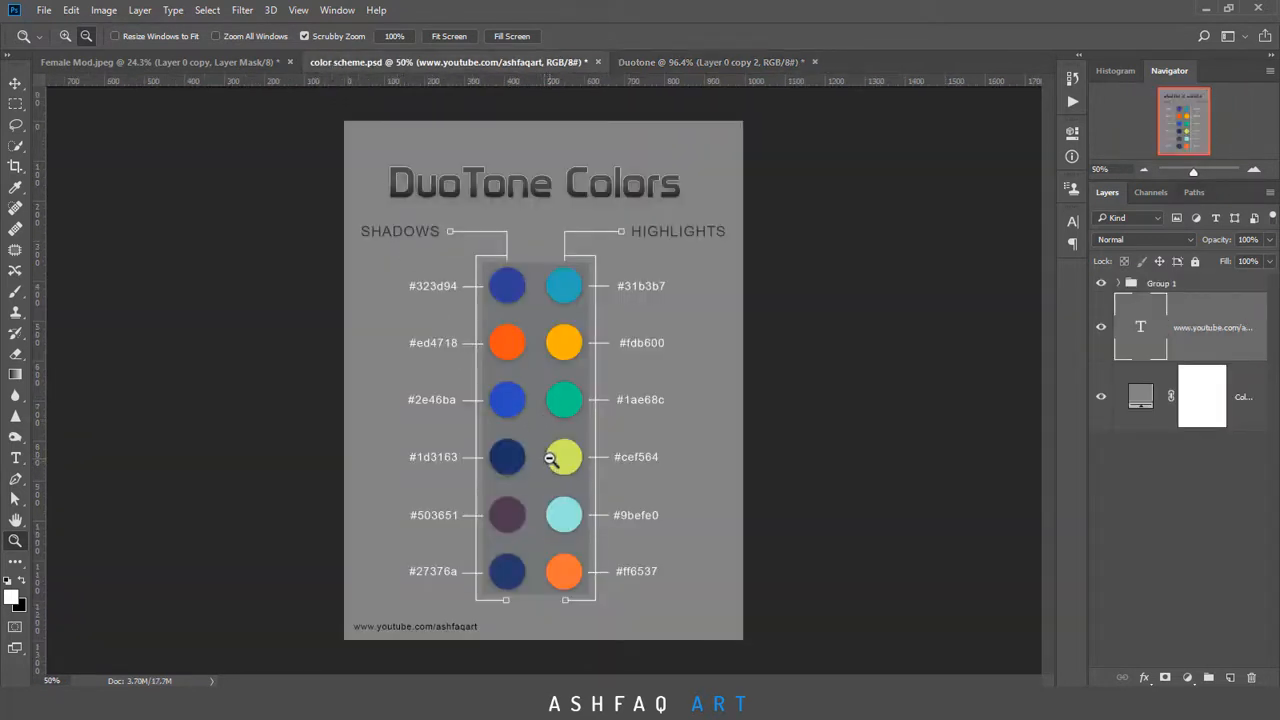
pyautogui.click(1168, 286)
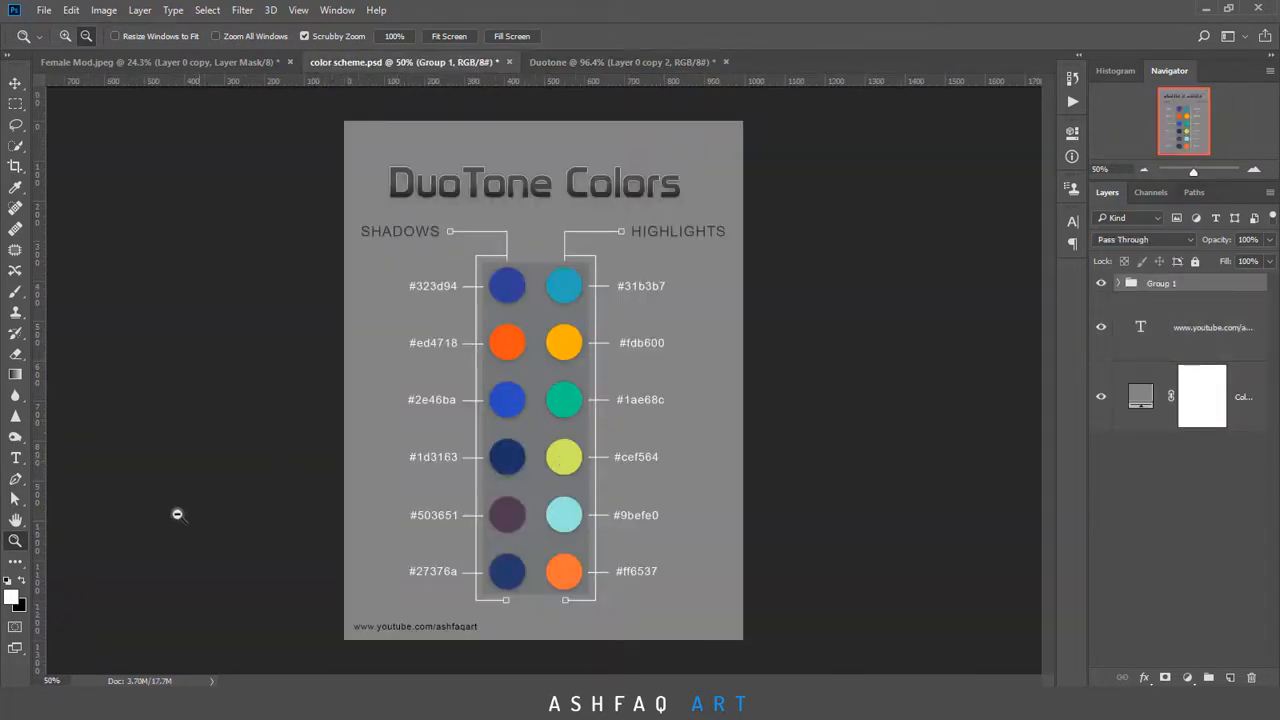
pyautogui.click(13, 598)
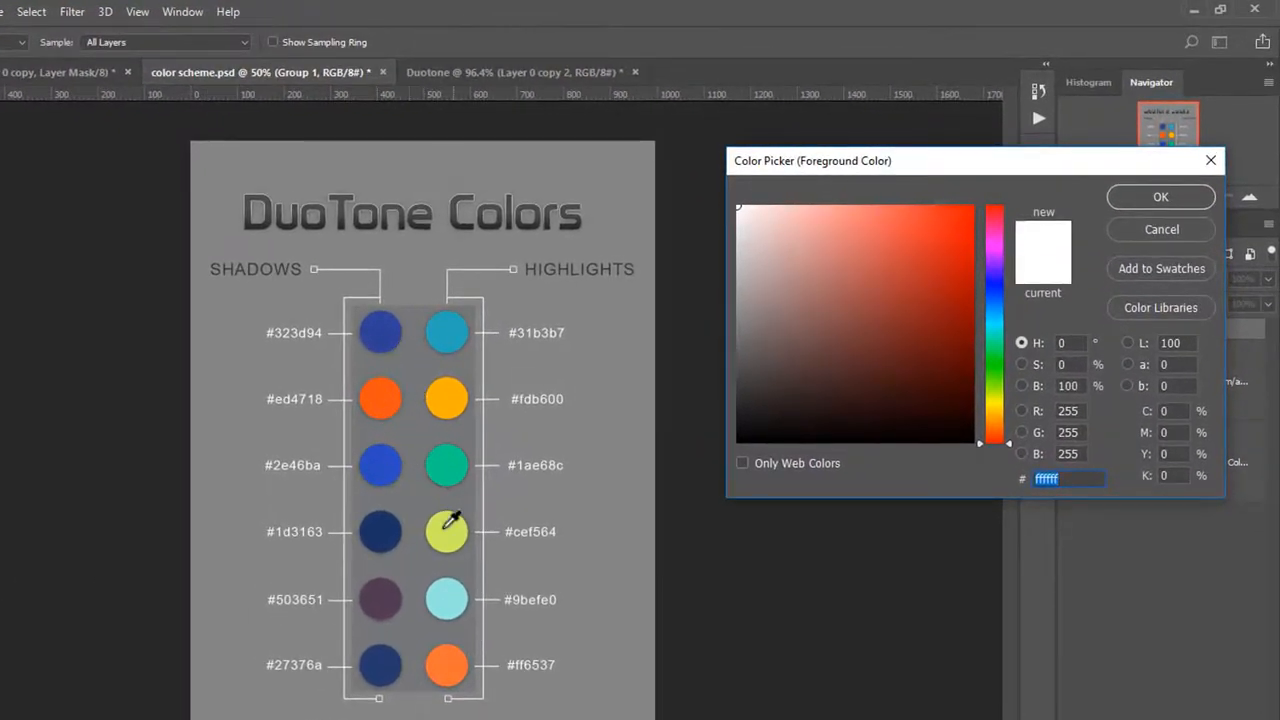
pyautogui.click(390, 599)
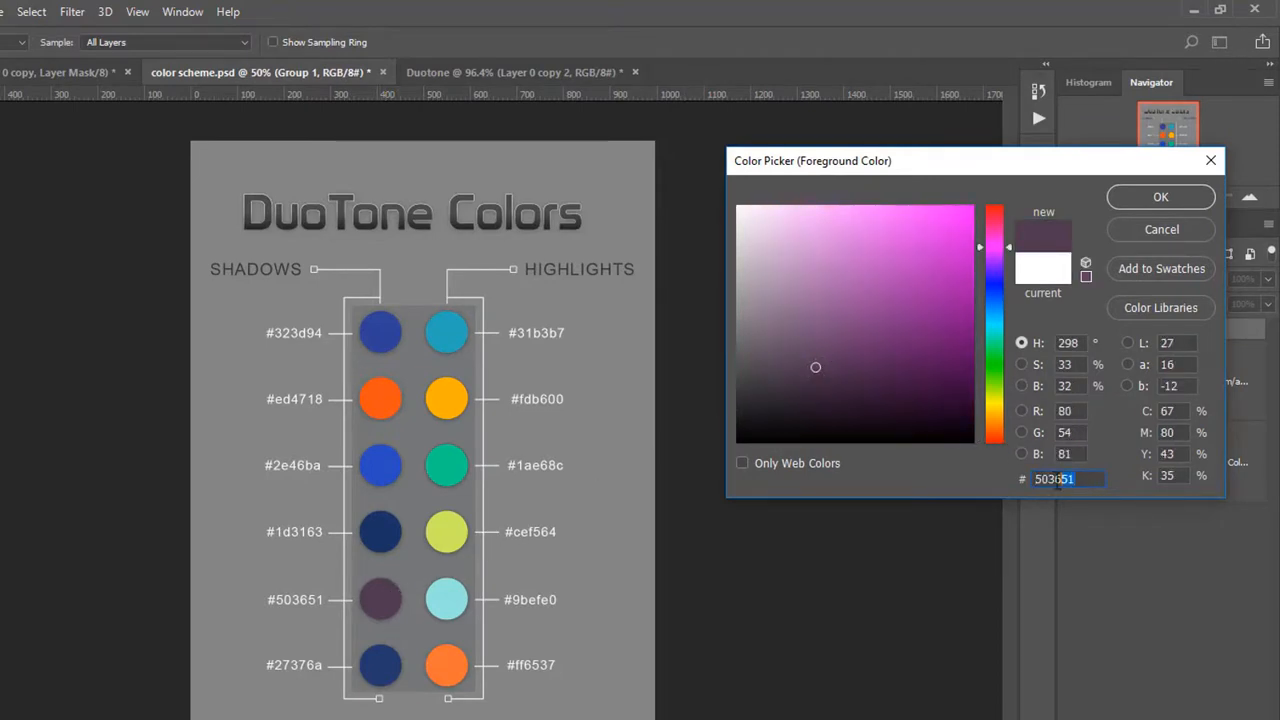
pyautogui.moveTo(1047, 163); pyautogui.dragTo(963, 228)
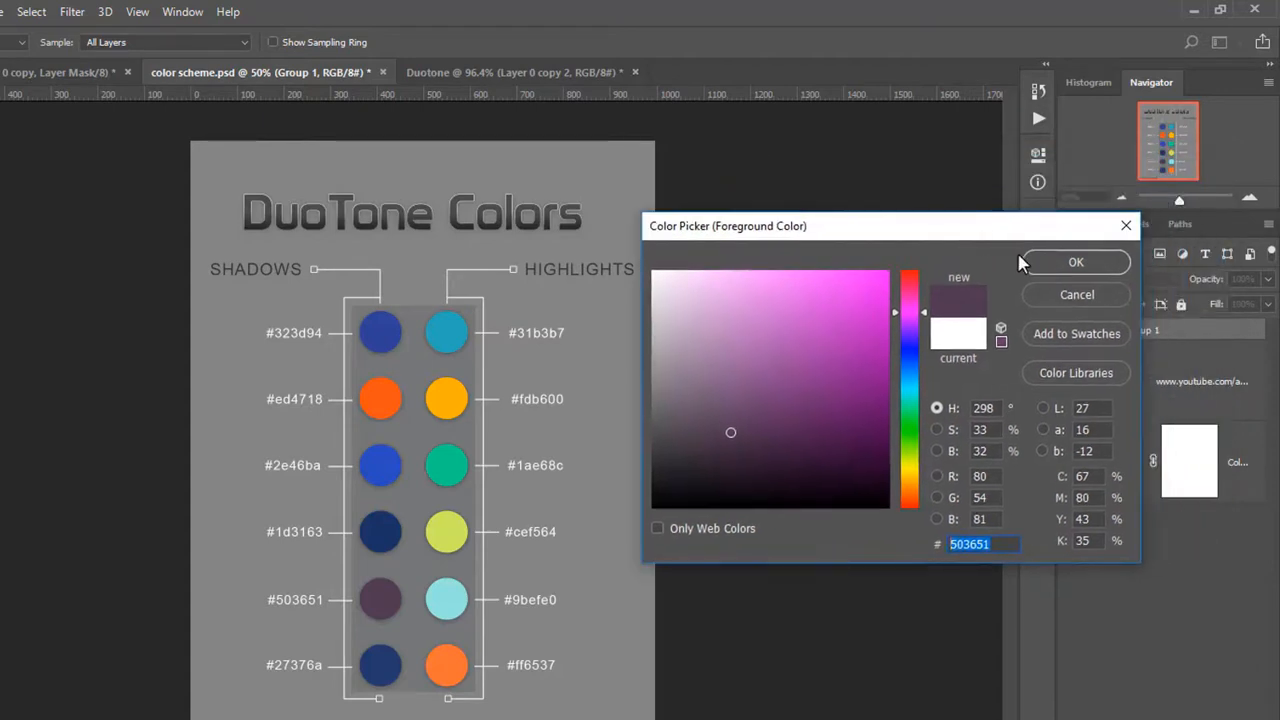
pyautogui.click(1044, 260)
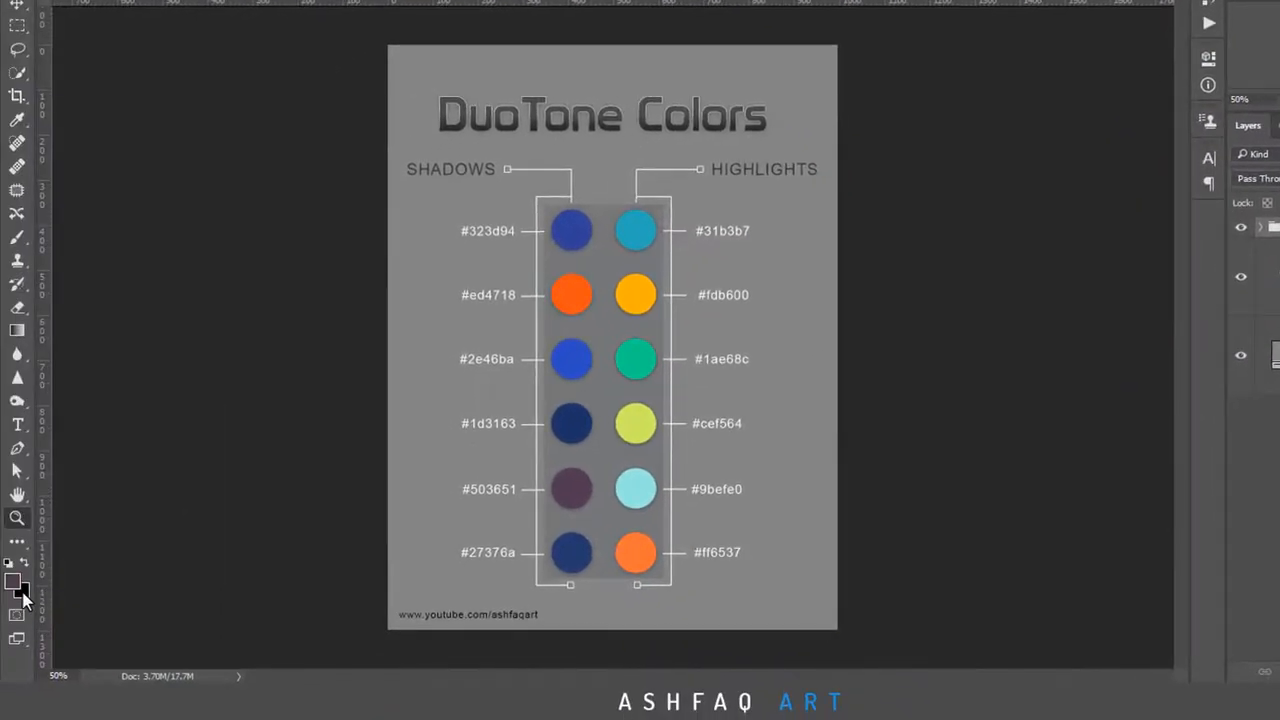
# Set the background color to the light aqua highlight swatch #9befe0
pyautogui.click(22, 592)
pyautogui.click(638, 489)
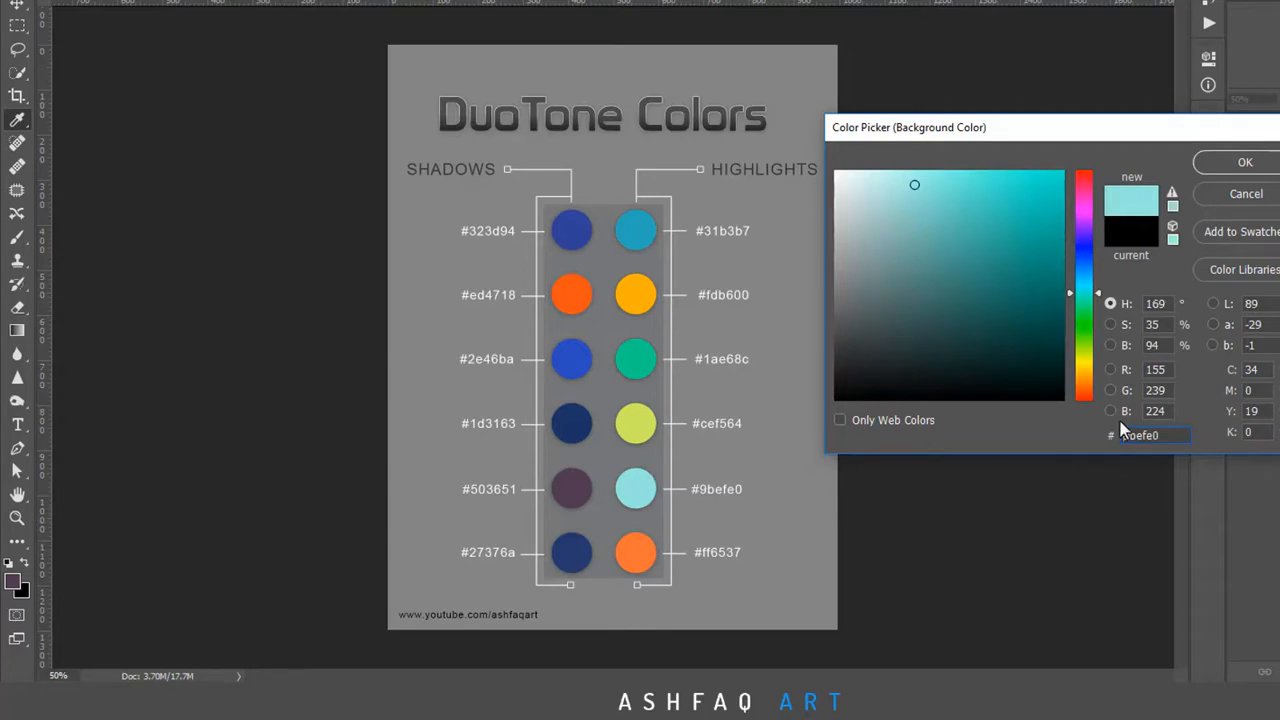
pyautogui.moveTo(1172, 434); pyautogui.dragTo(1120, 430)
pyautogui.click(1245, 163)
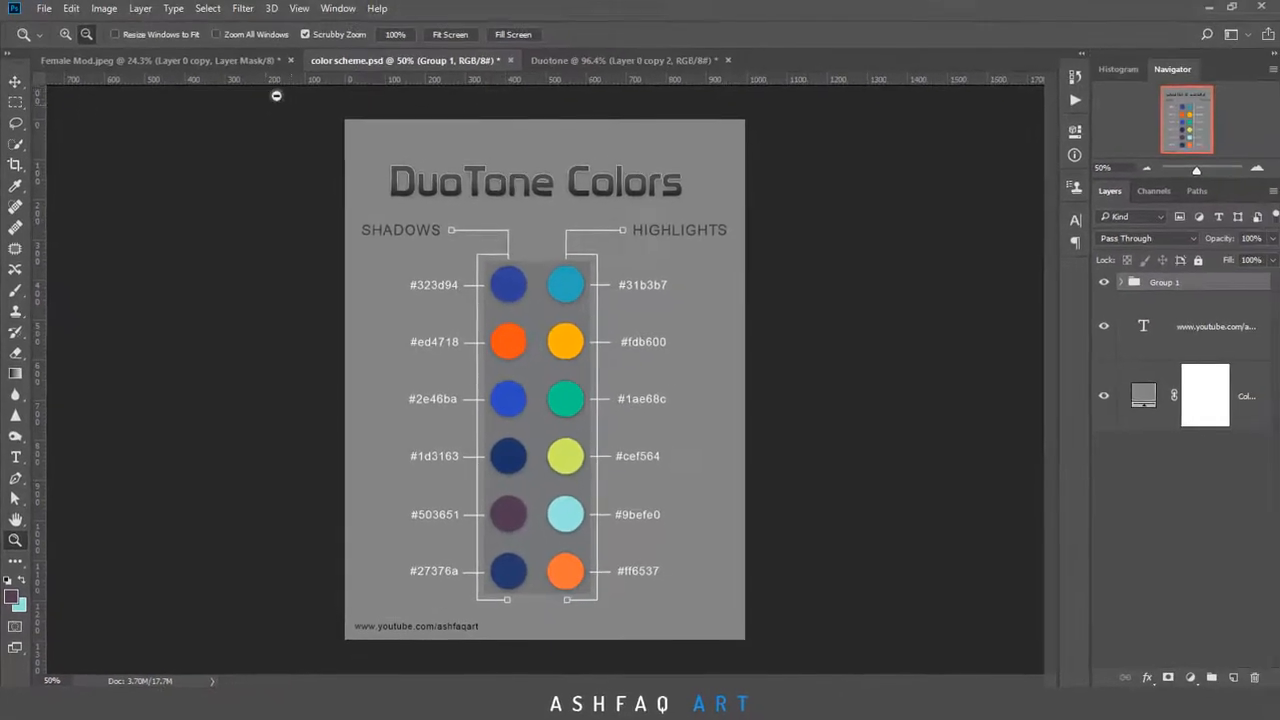
# Return to the Duotone document and add a Gradient Map adjustment layer above the woman, using the foreground and background colors
pyautogui.click(551, 59)
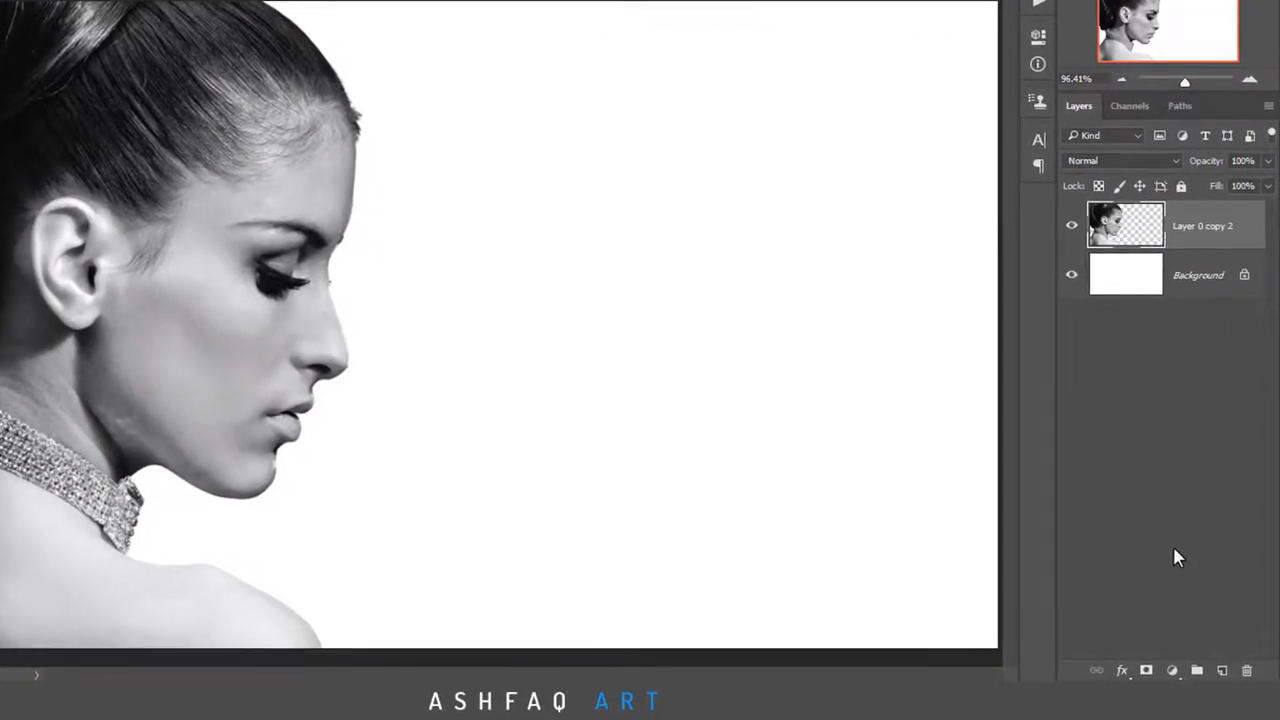
pyautogui.click(1174, 670)
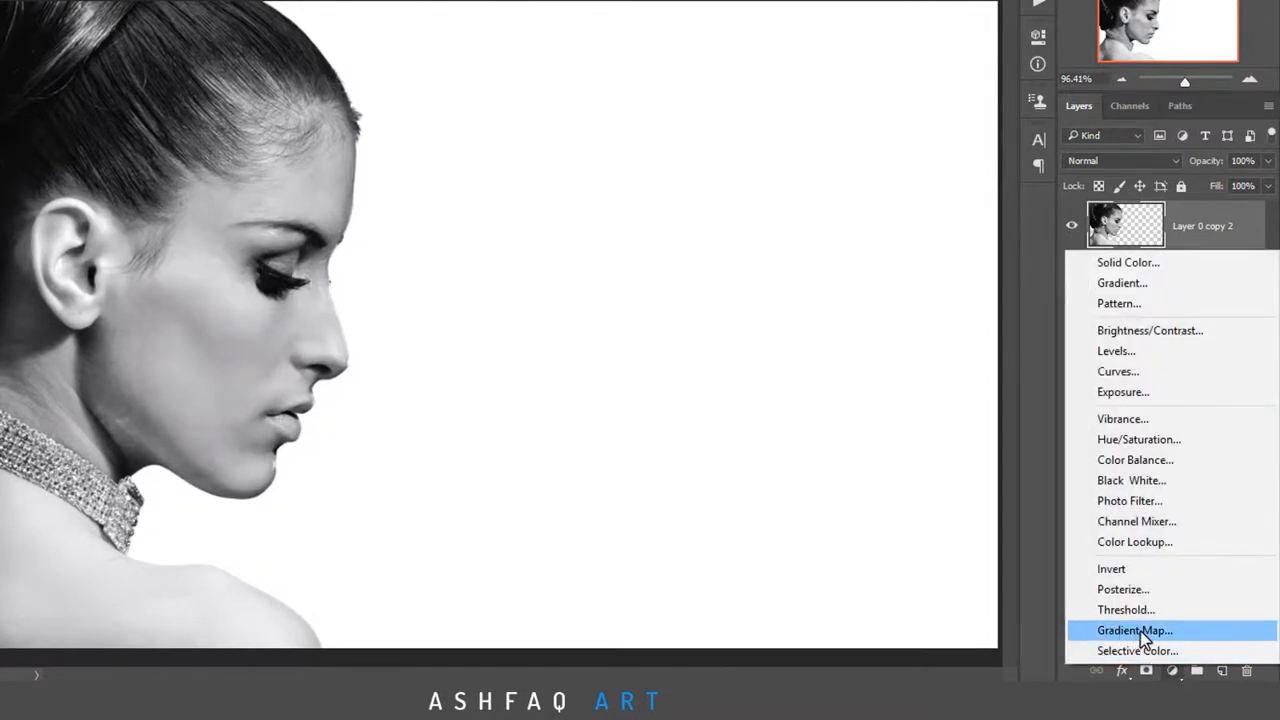
pyautogui.click(1154, 631)
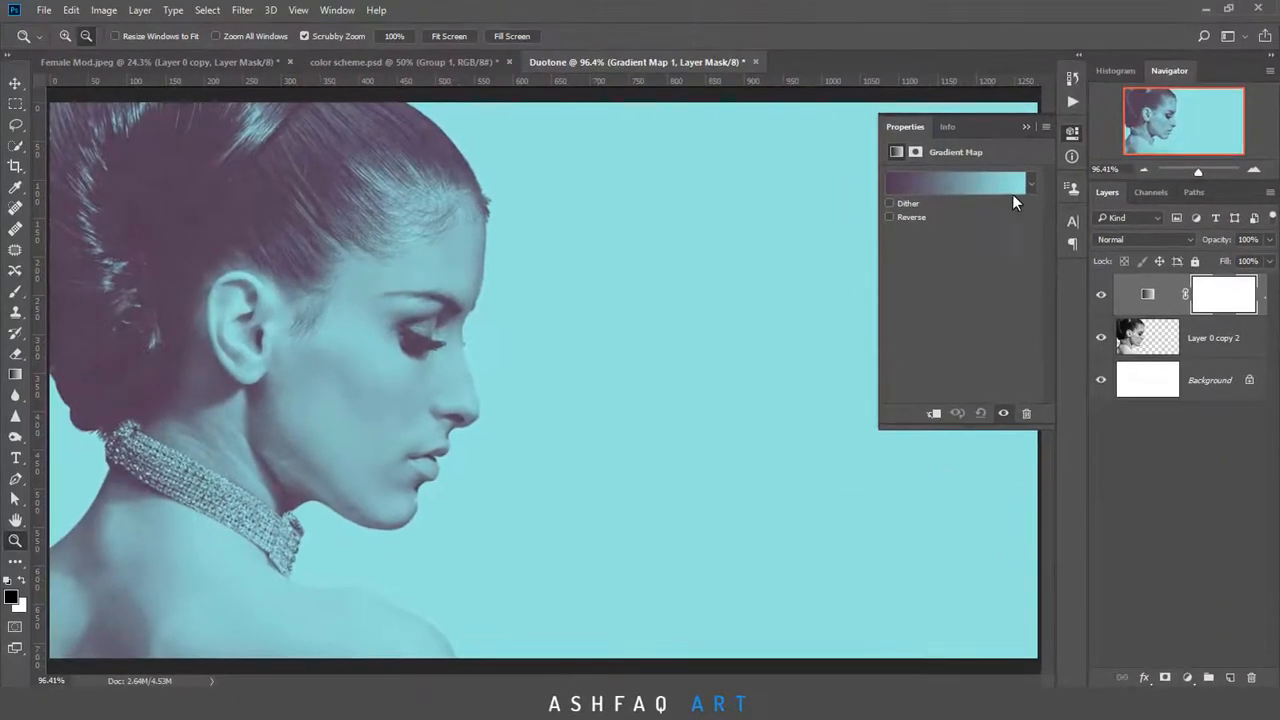
pyautogui.click(1024, 128)
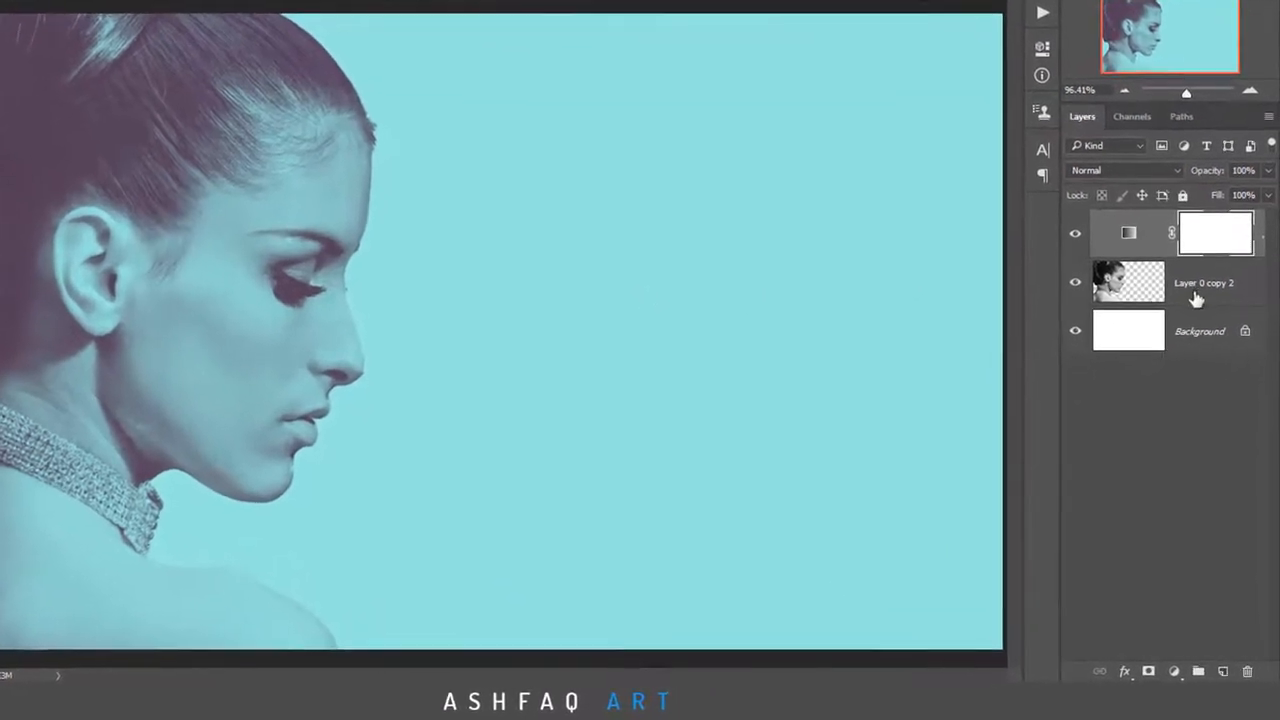
# Add a Curves adjustment directly above Layer 0 copy 2 and shape an S-curve, placing the shadow point at input 83, output 40
pyautogui.click(1206, 343)
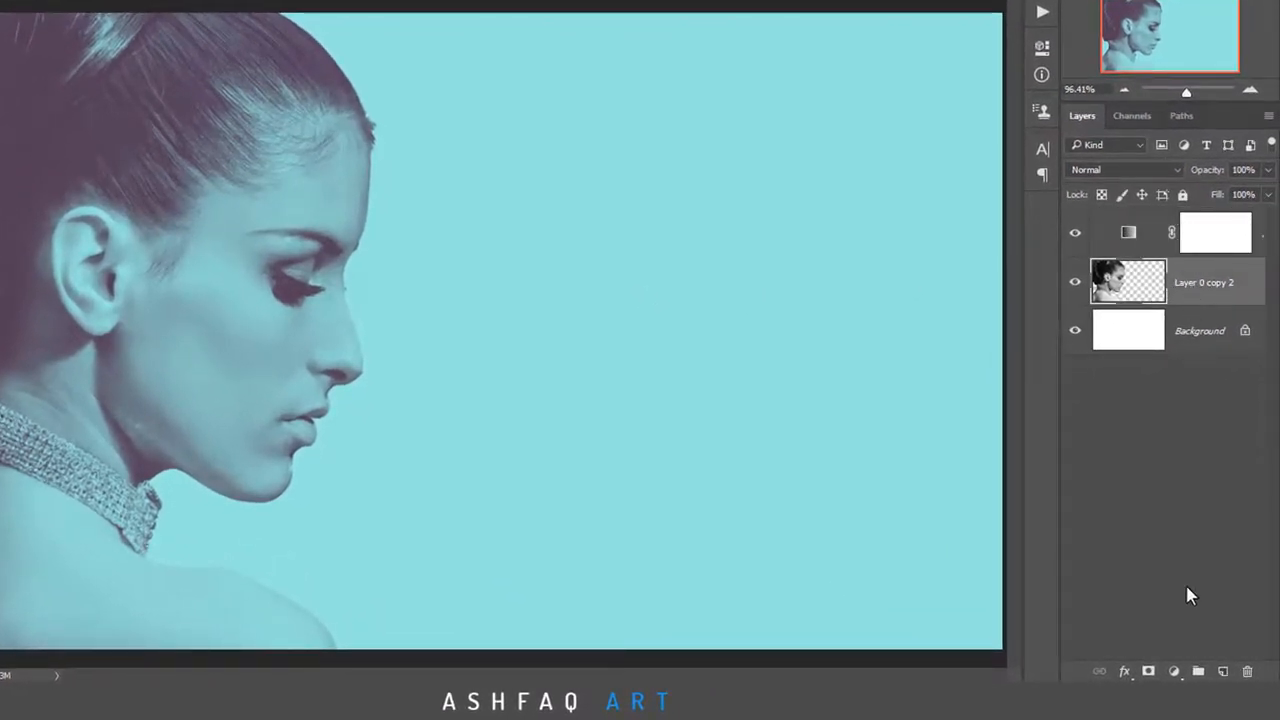
pyautogui.click(1175, 670)
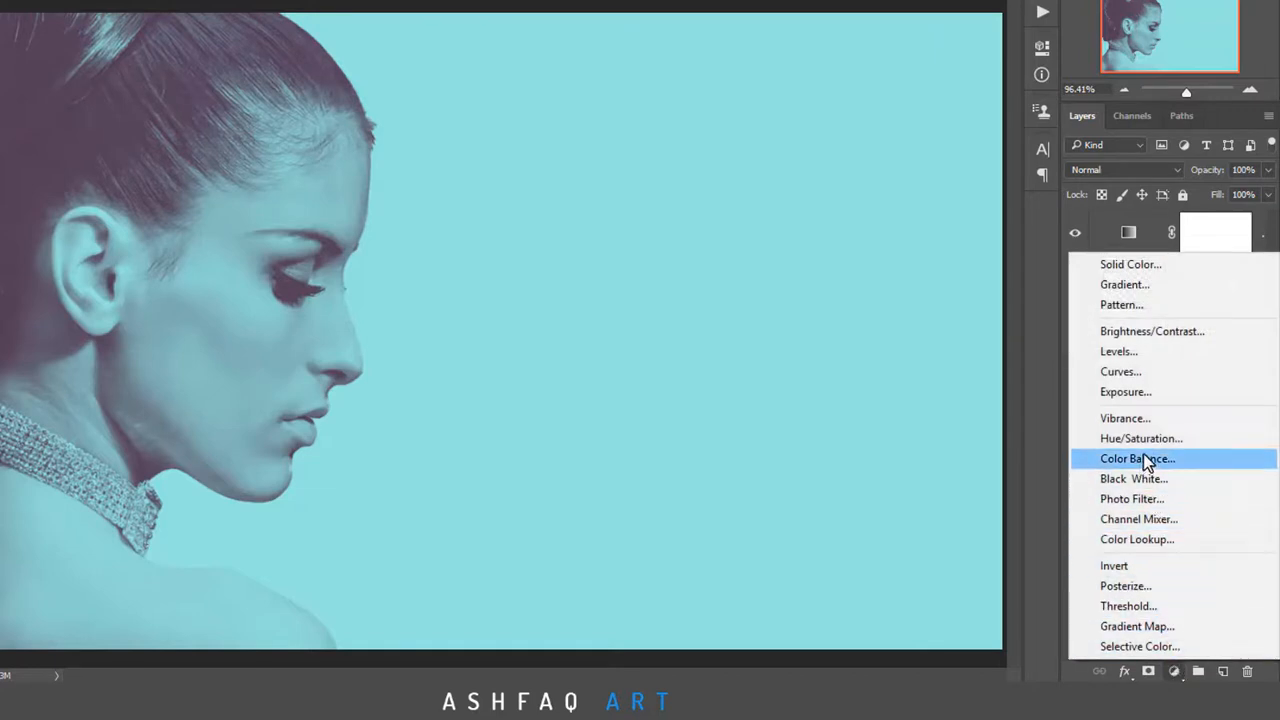
pyautogui.click(1118, 374)
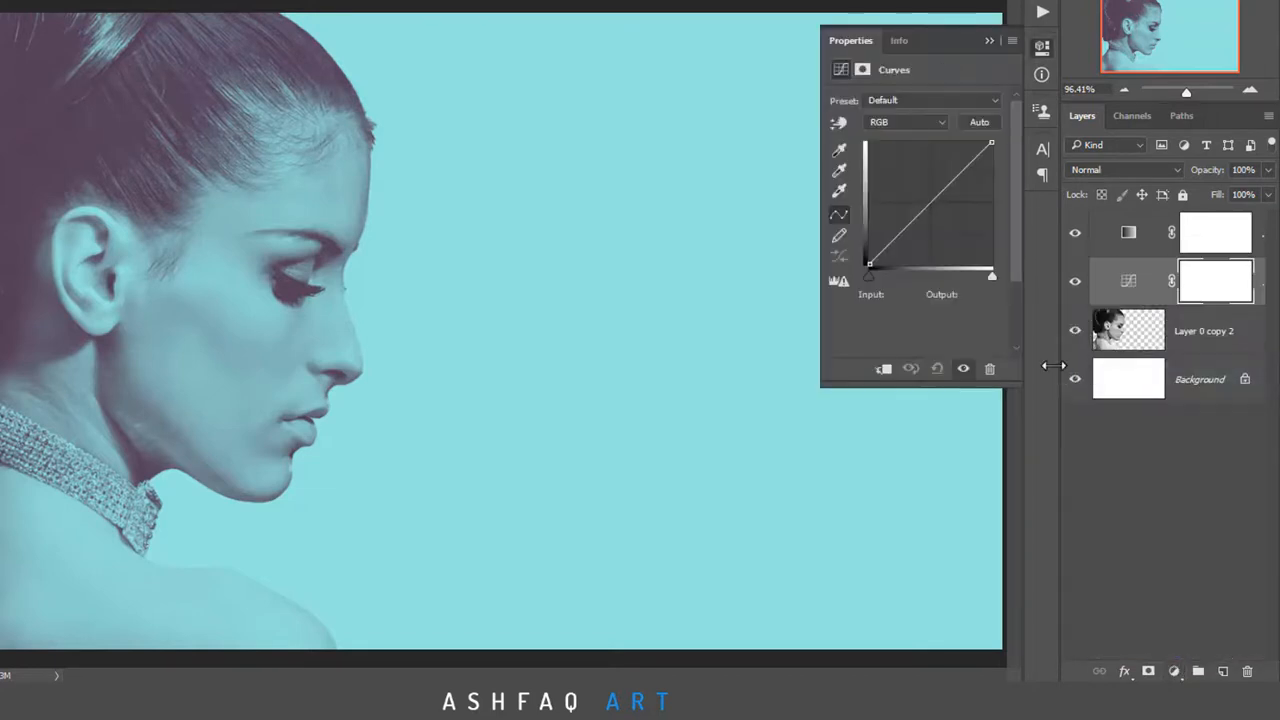
pyautogui.click(901, 232)
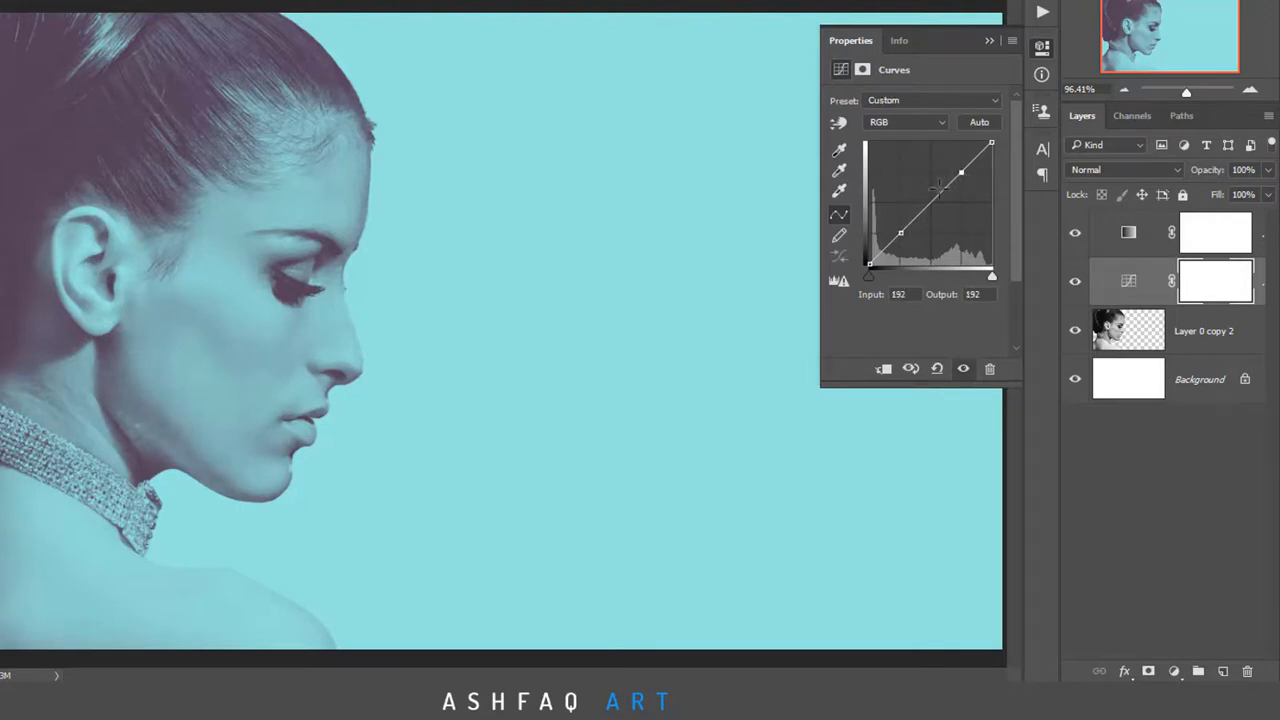
pyautogui.moveTo(900, 232); pyautogui.dragTo(905, 239)
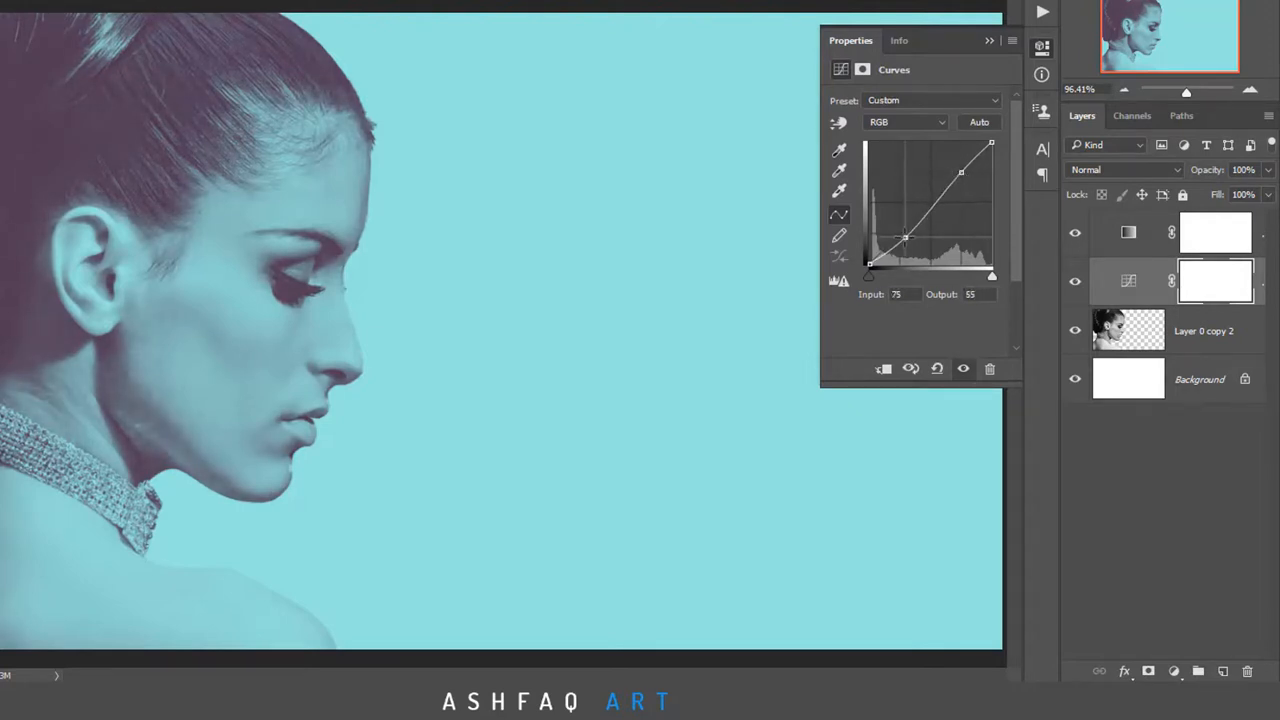
pyautogui.moveTo(958, 173); pyautogui.dragTo(951, 178)
pyautogui.moveTo(907, 238); pyautogui.dragTo(910, 244)
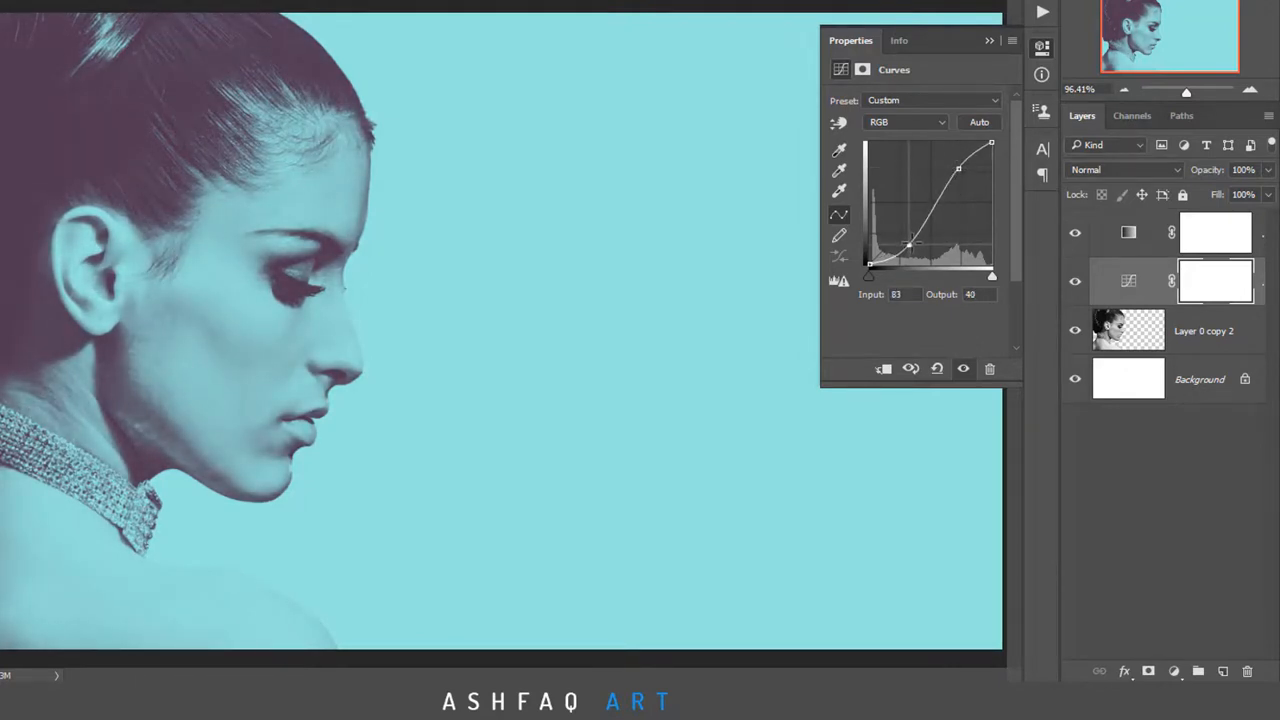
pyautogui.click(988, 44)
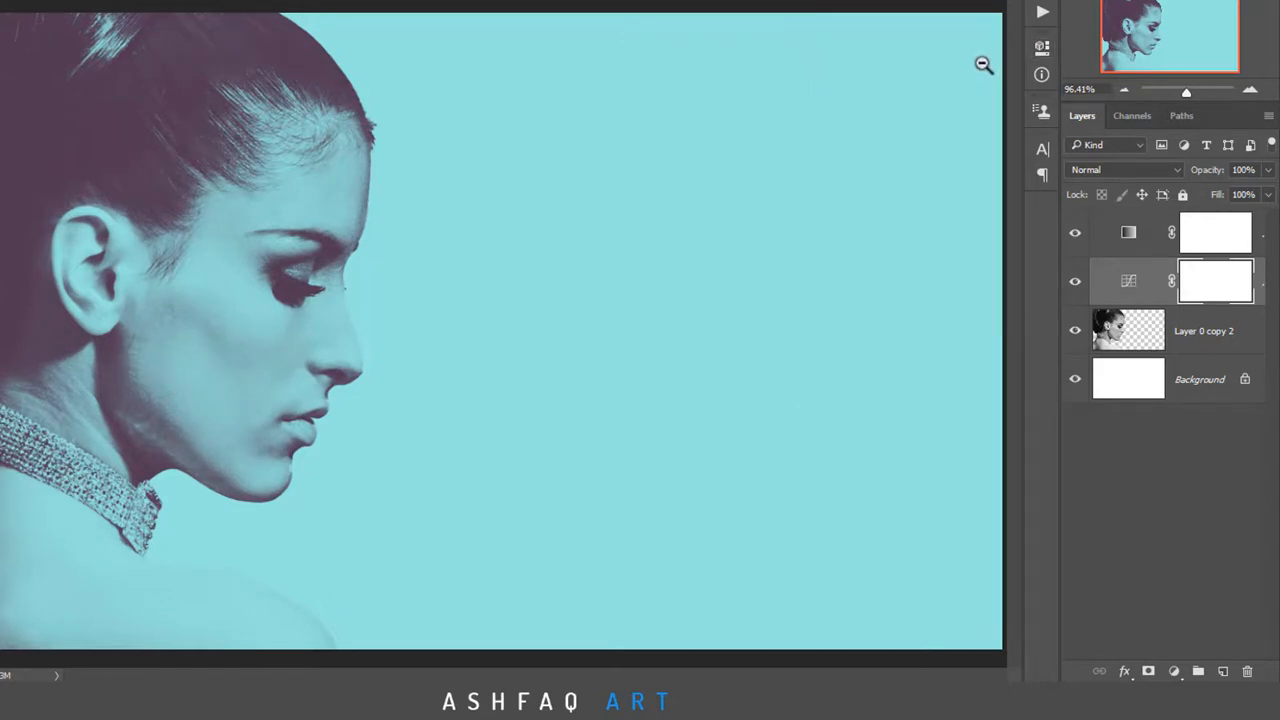
# Add a Brightness/Contrast adjustment above the Curves layer, raise its contrast, and compare the image with the Gradient Map hidden and shown
pyautogui.click(1174, 672)
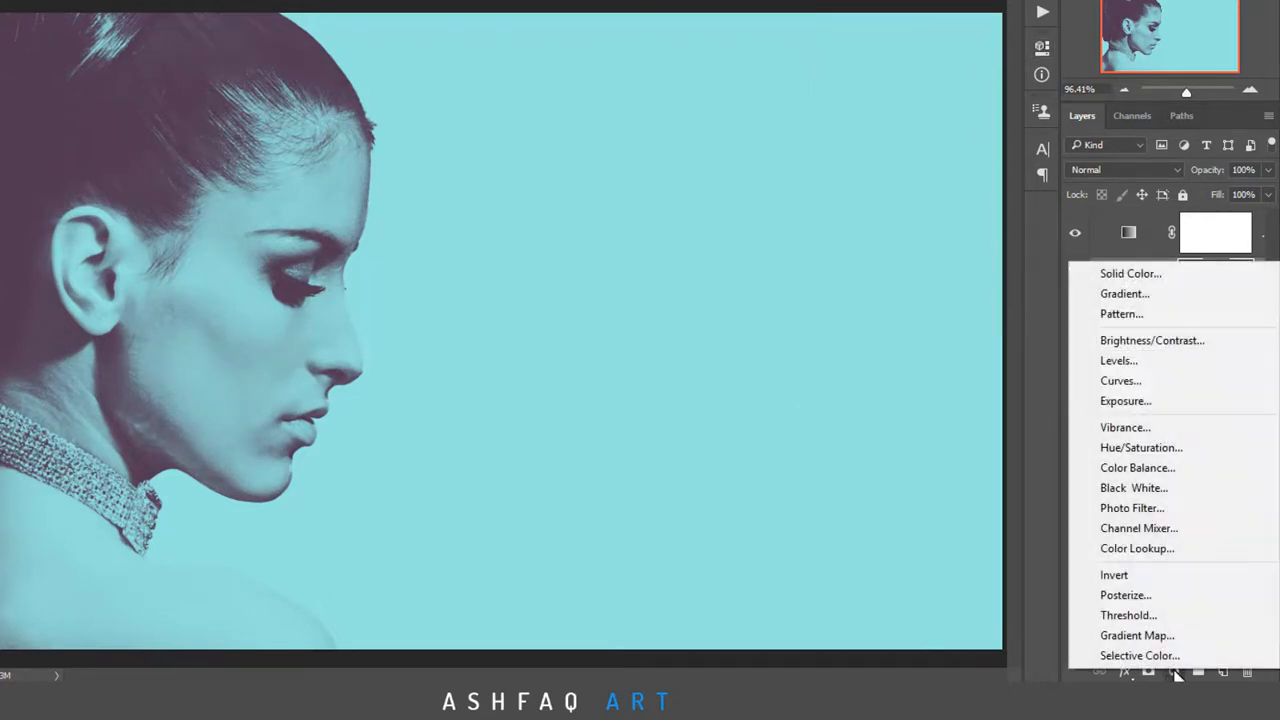
pyautogui.click(1123, 341)
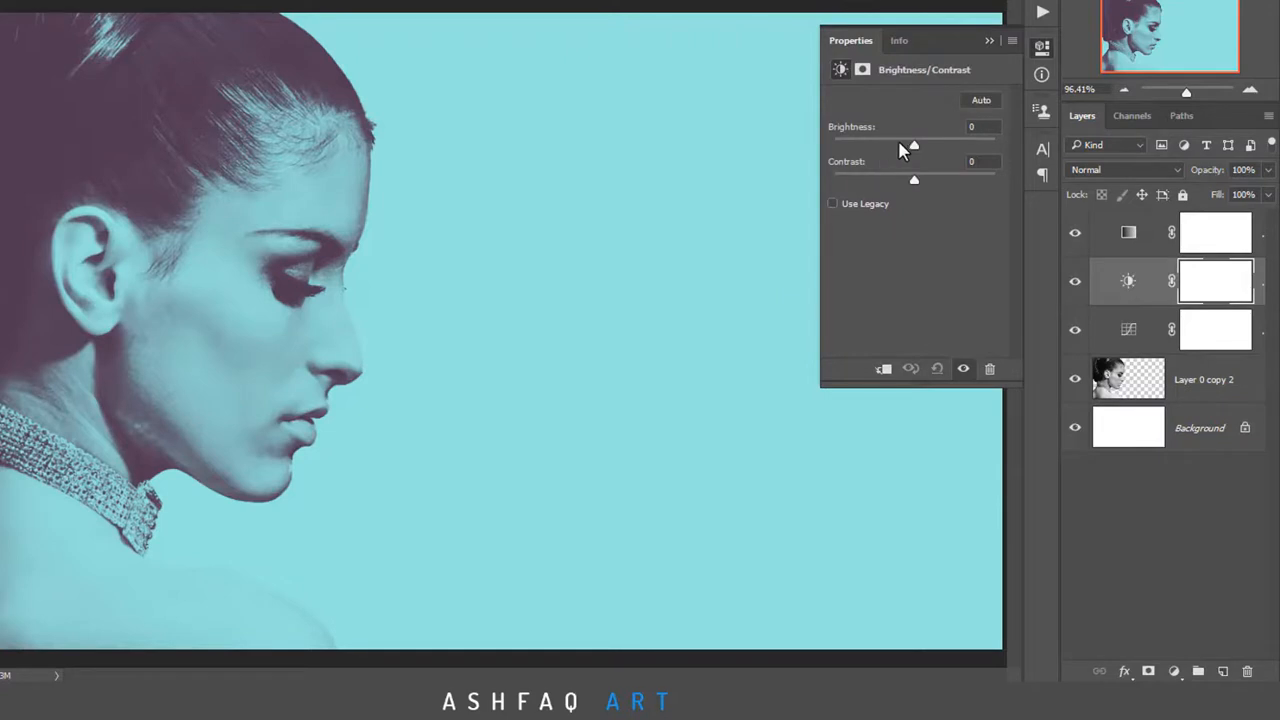
pyautogui.moveTo(912, 148); pyautogui.dragTo(945, 182)
pyautogui.click(989, 41)
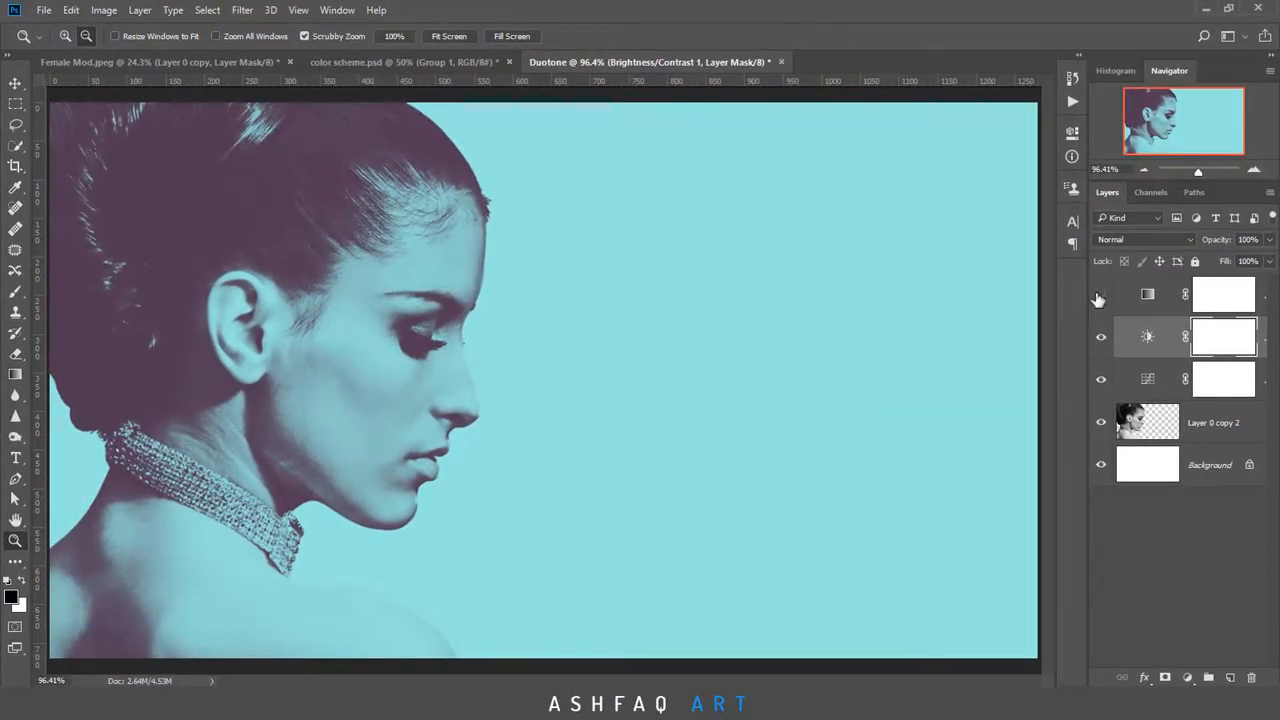
pyautogui.click(1099, 298)
pyautogui.click(1099, 298)
# Draw a white circle without a stroke, about 386 px wide, above the Gradient Map layer and overlapping the woman's forehead
pyautogui.click(1147, 303)
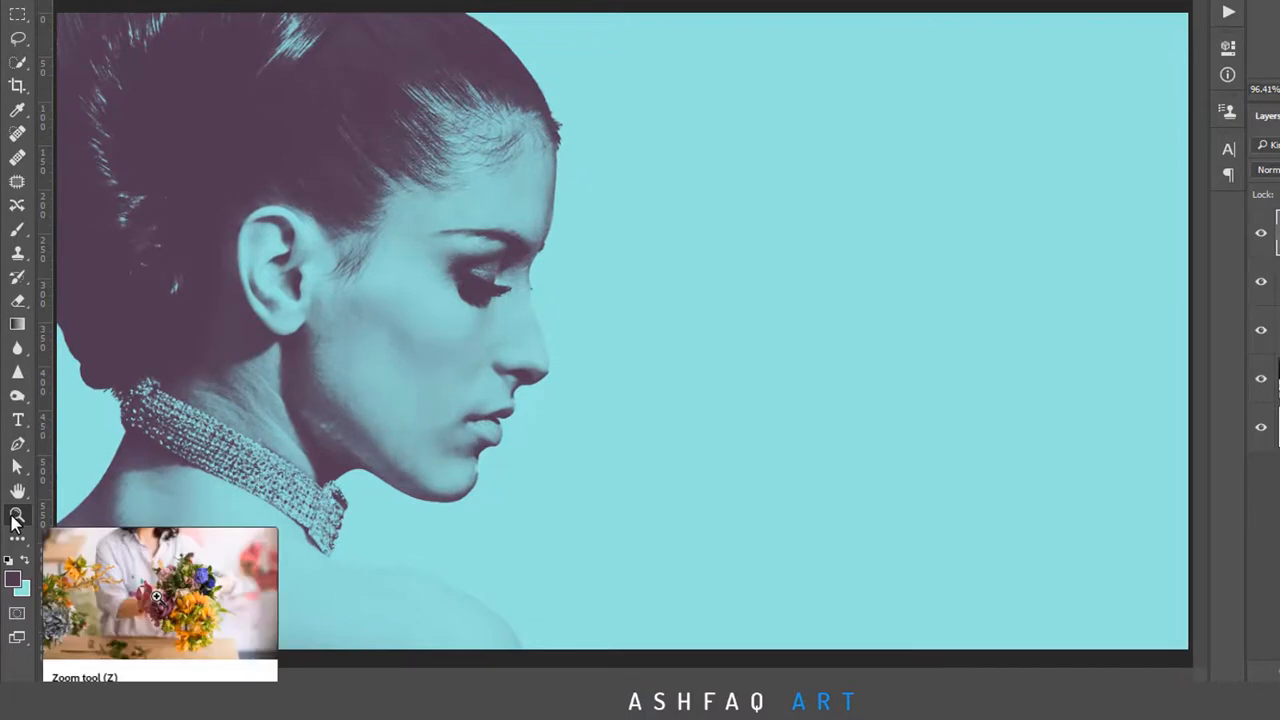
pyautogui.click(18, 538)
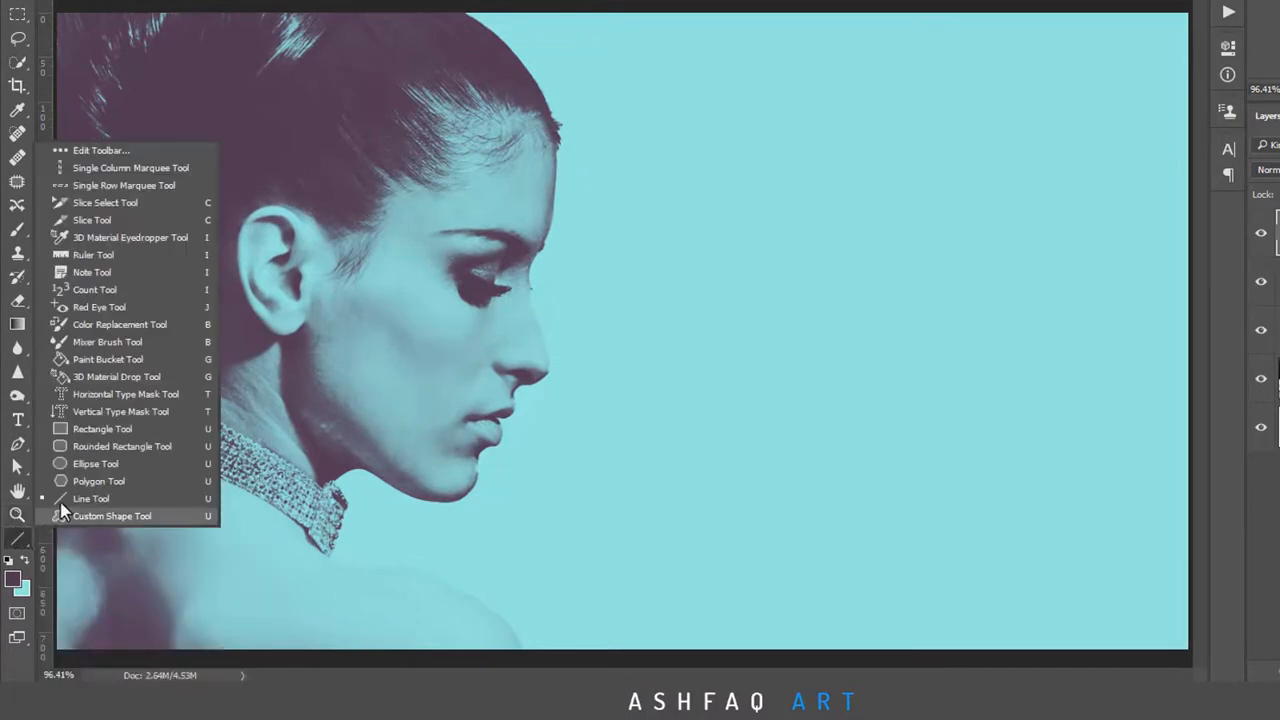
pyautogui.click(88, 466)
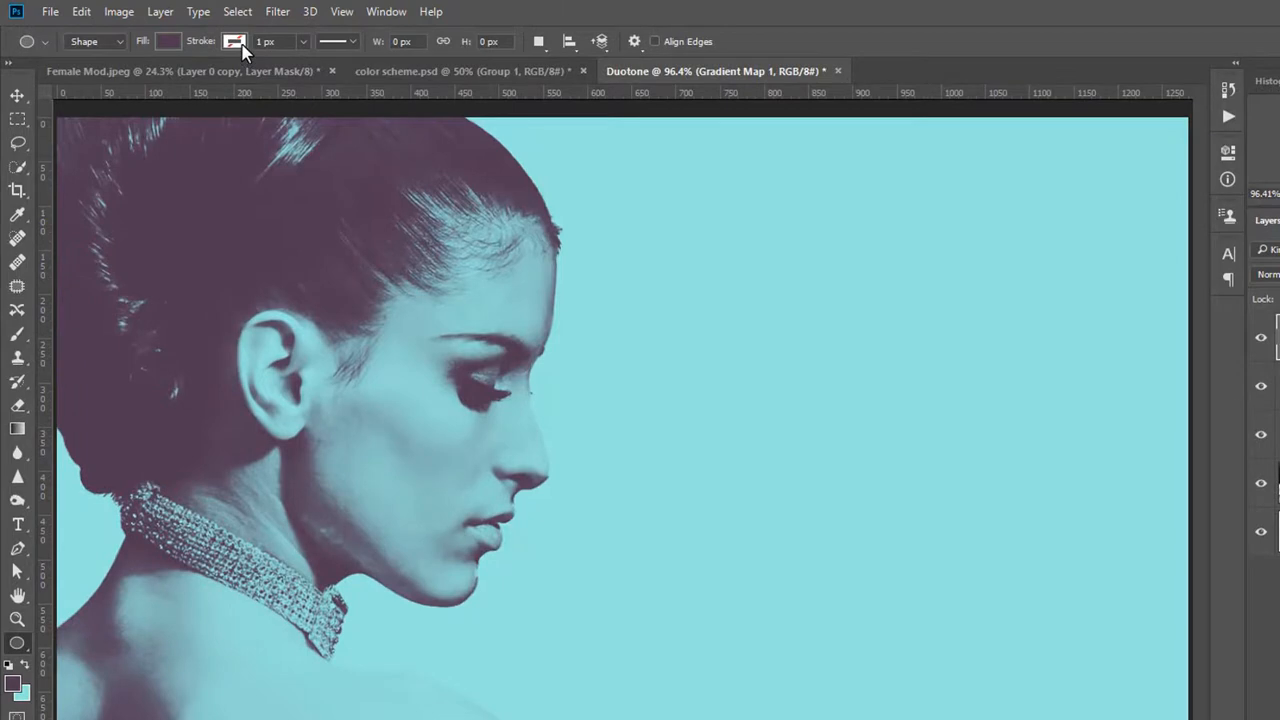
pyautogui.click(235, 42)
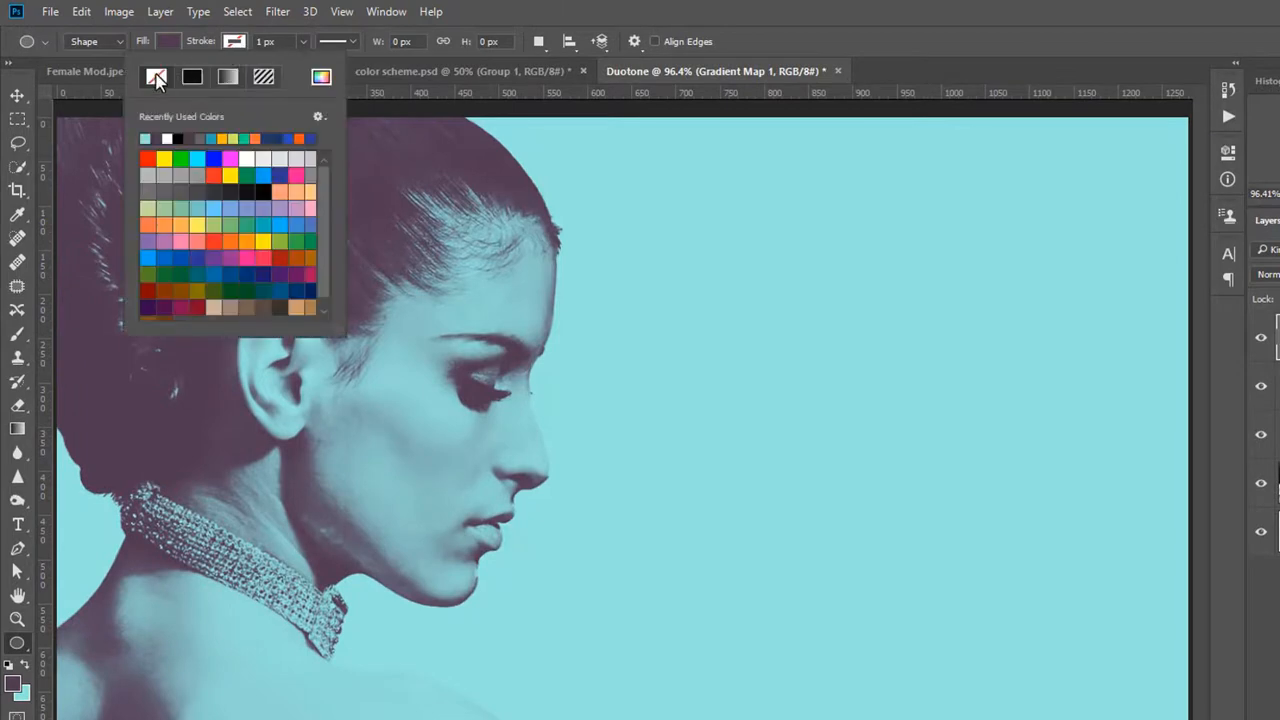
pyautogui.click(169, 44)
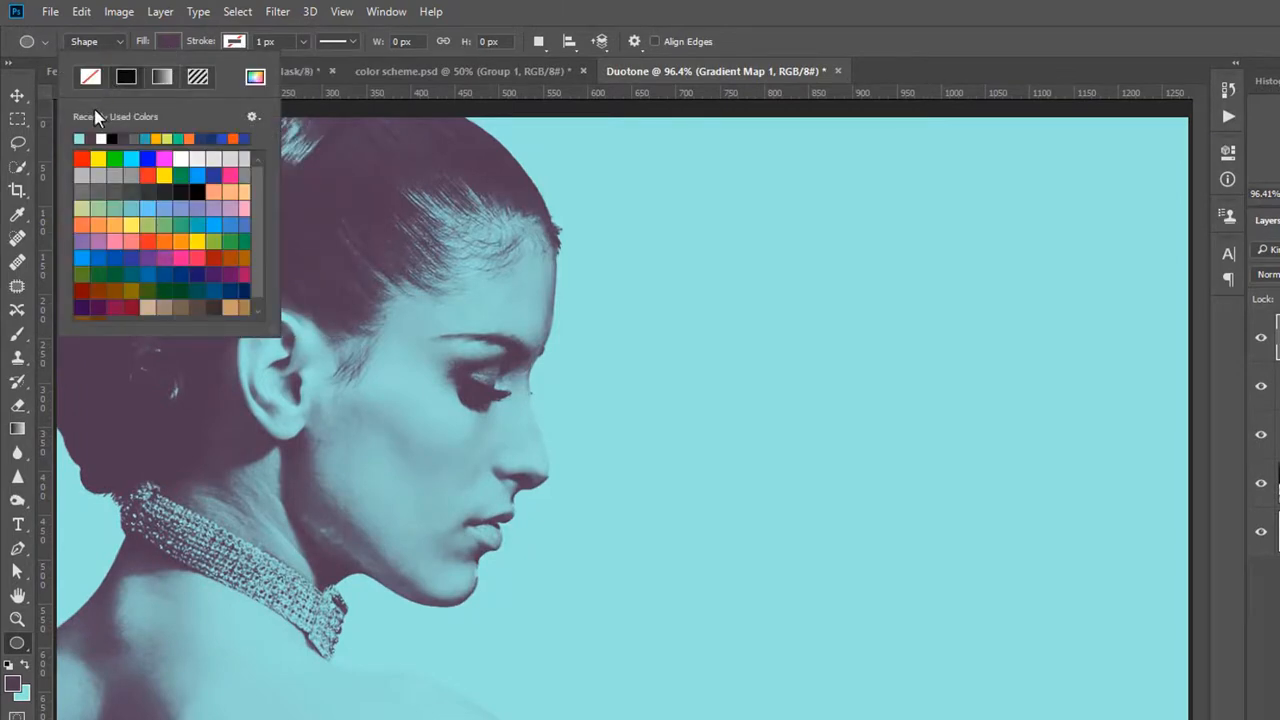
pyautogui.click(488, 4)
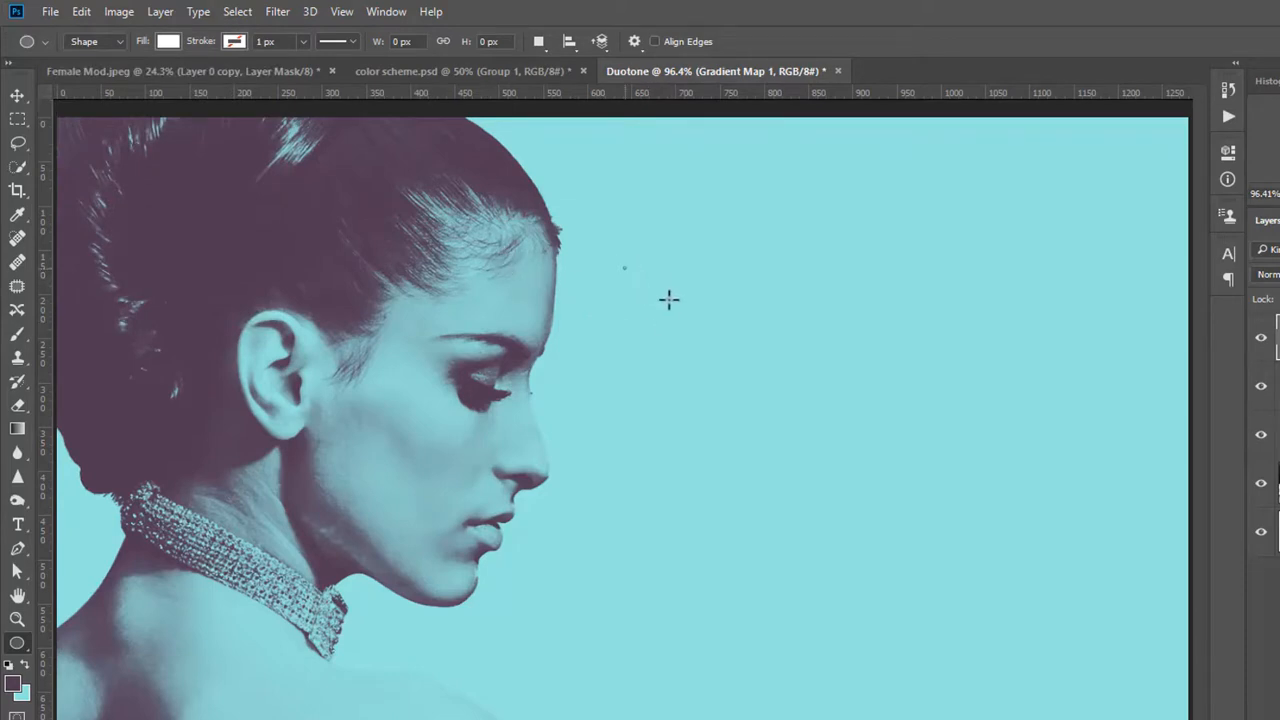
pyautogui.moveTo(669, 299); pyautogui.dragTo(849, 440)
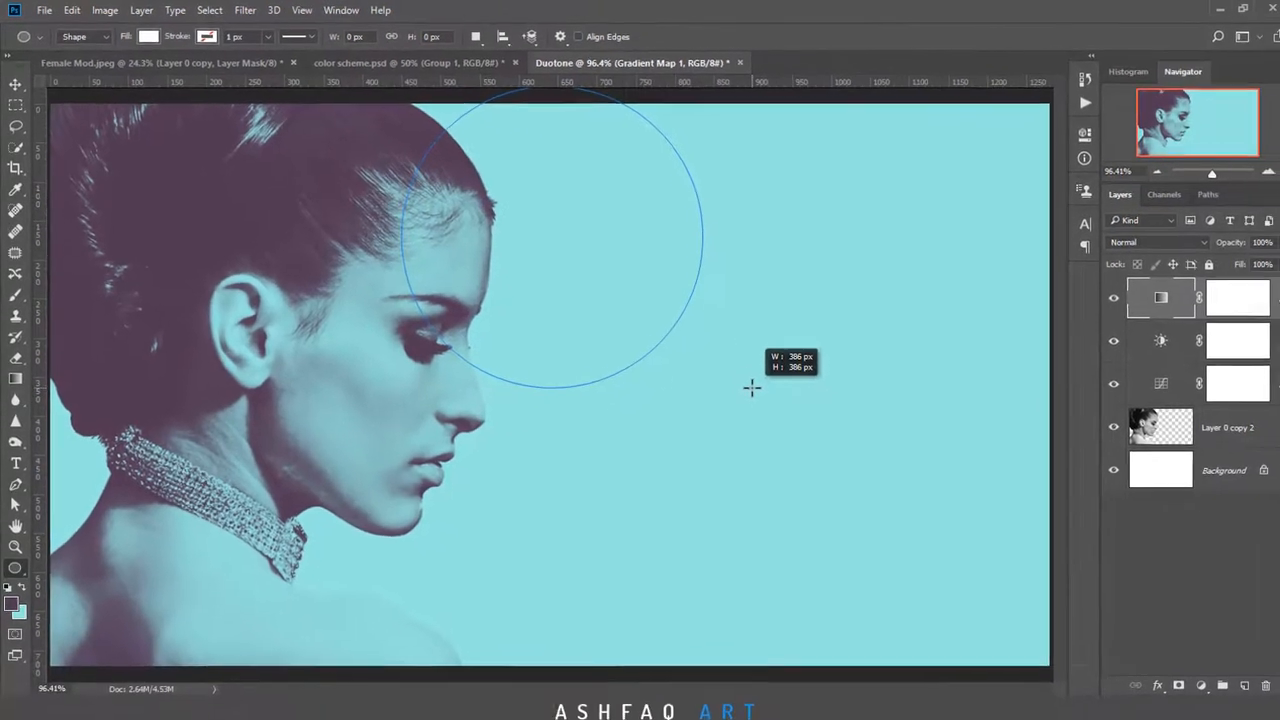
pyautogui.moveTo(752, 387); pyautogui.dragTo(743, 382)
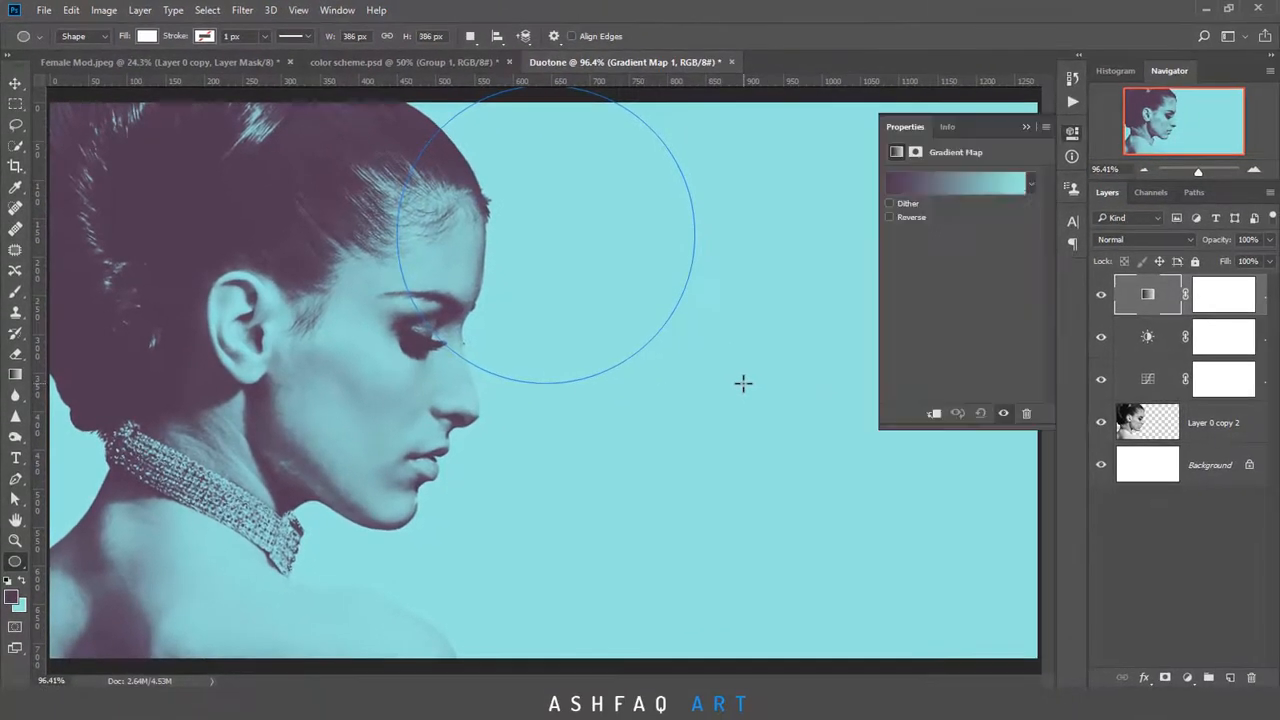
pyautogui.click(1022, 128)
# Move the white circle further over the woman's face, scale it to 116.58%, shift it slightly down, and apply the transform
pyautogui.click(15, 83)
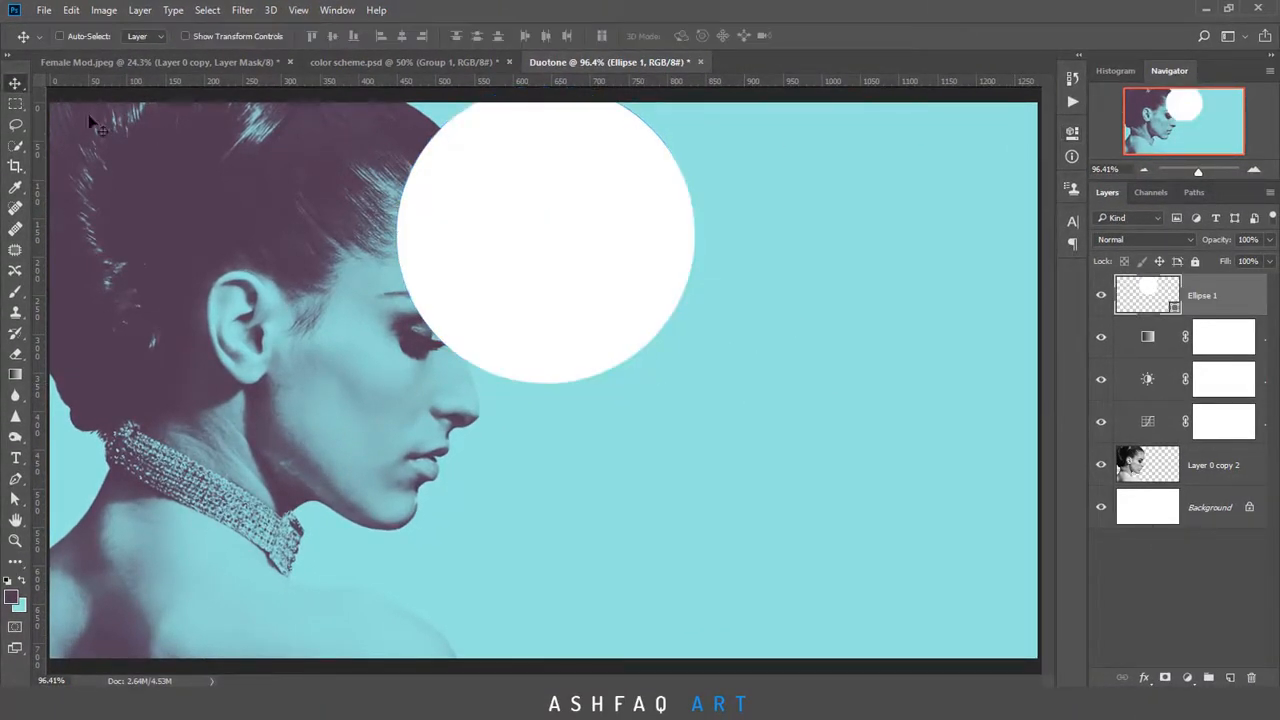
pyautogui.moveTo(506, 257); pyautogui.dragTo(469, 277)
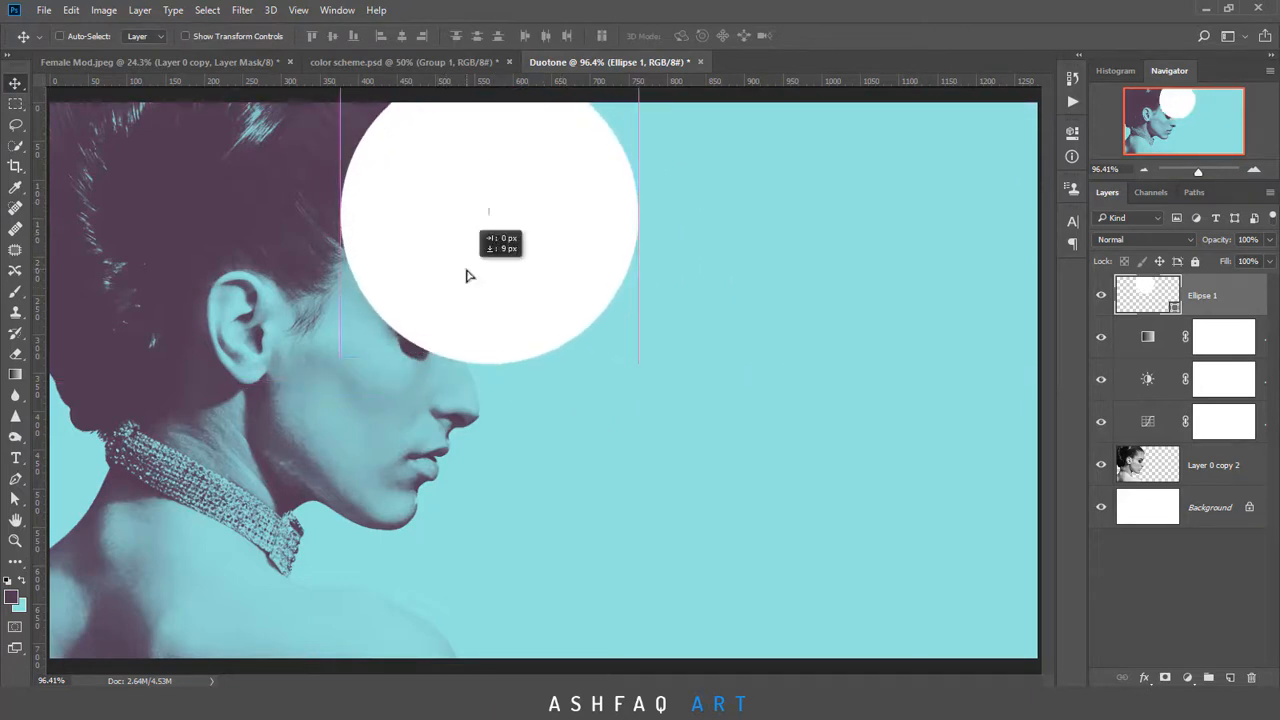
pyautogui.press('m')
pyautogui.rightClick(472, 224)
pyautogui.click(543, 376)
pyautogui.moveTo(638, 363); pyautogui.dragTo(663, 380)
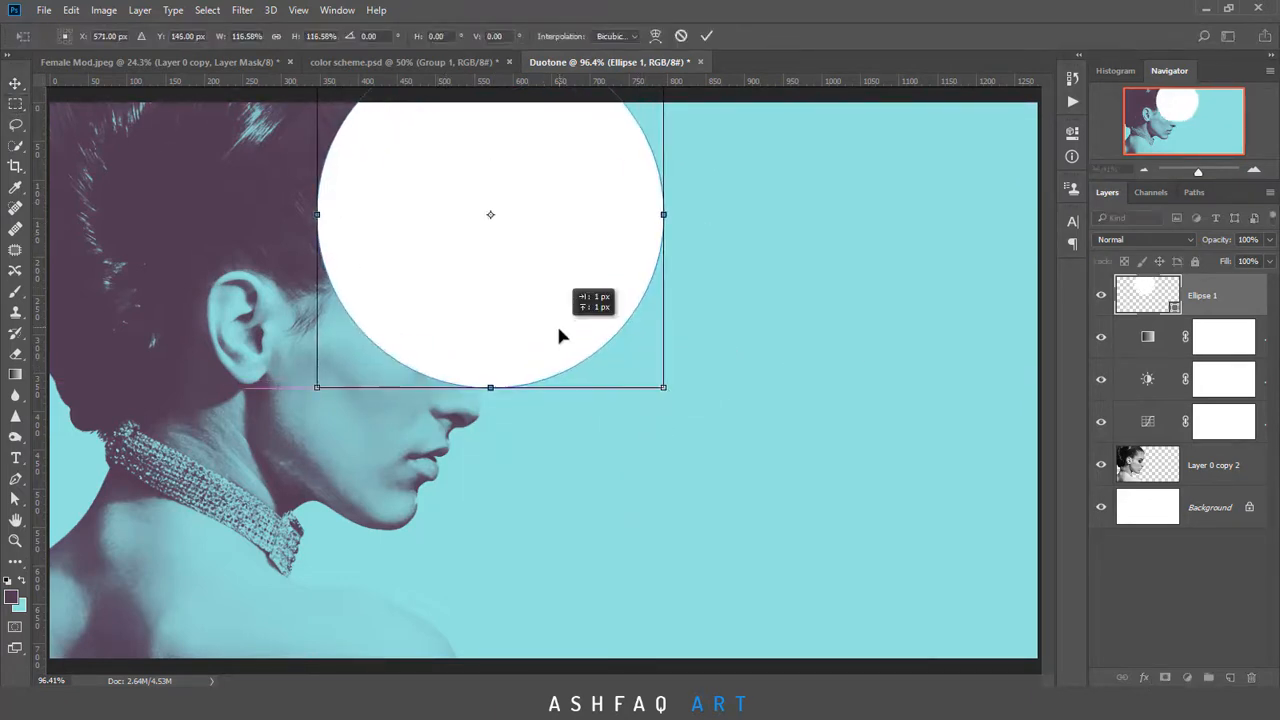
pyautogui.moveTo(560, 337); pyautogui.dragTo(562, 349)
pyautogui.click(707, 37)
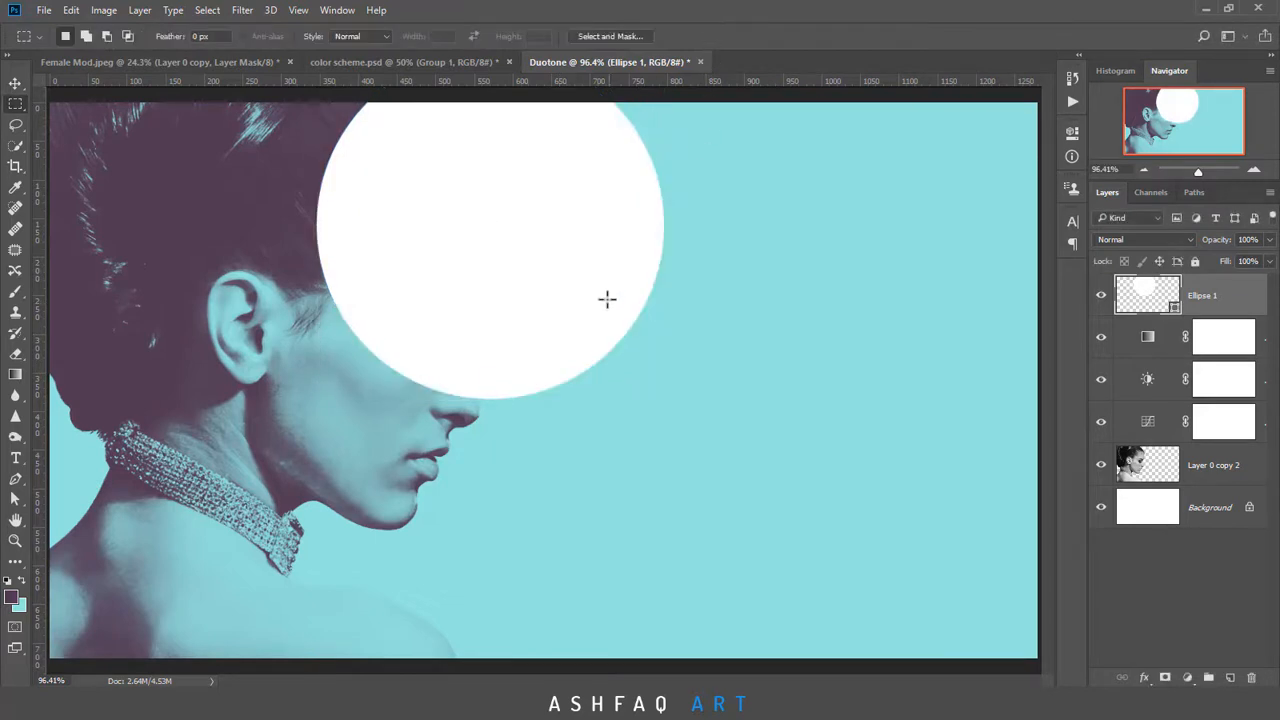
pyautogui.click(15, 84)
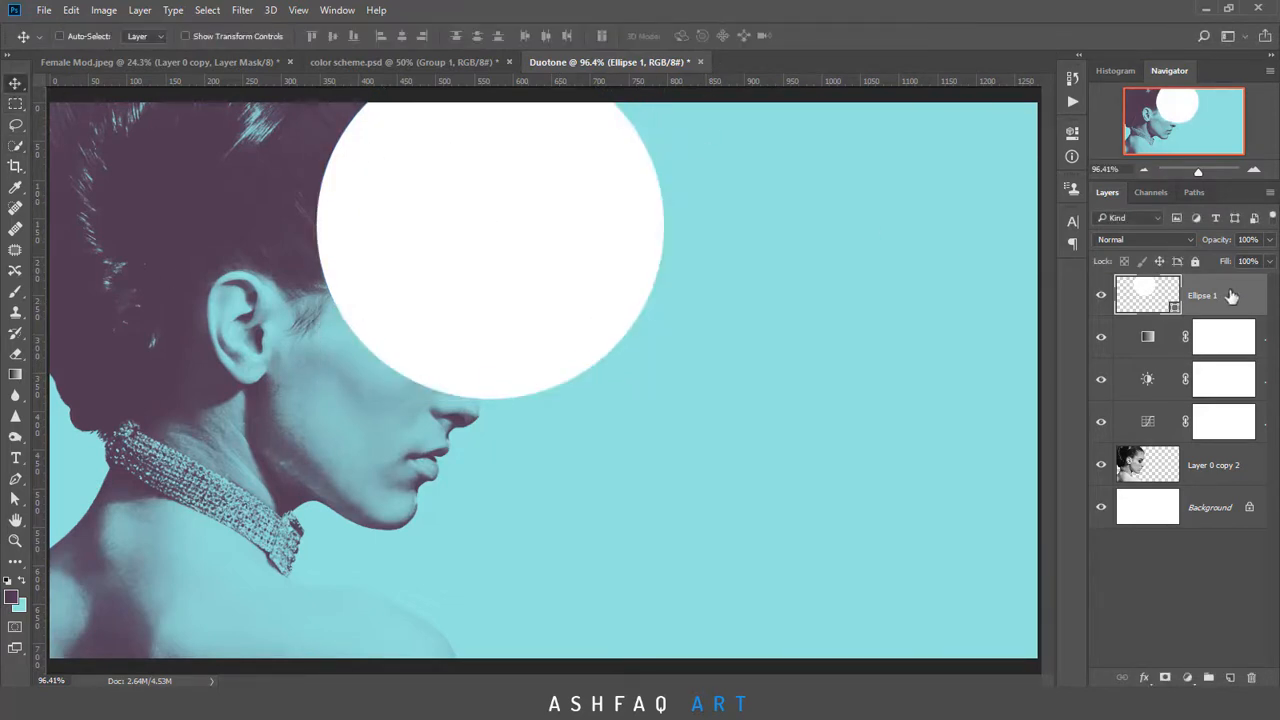
# Duplicate the white circle, scale the copy down and place it just beneath the woman's chin, then apply the transform
pyautogui.moveTo(510, 282); pyautogui.dragTo(385, 585)
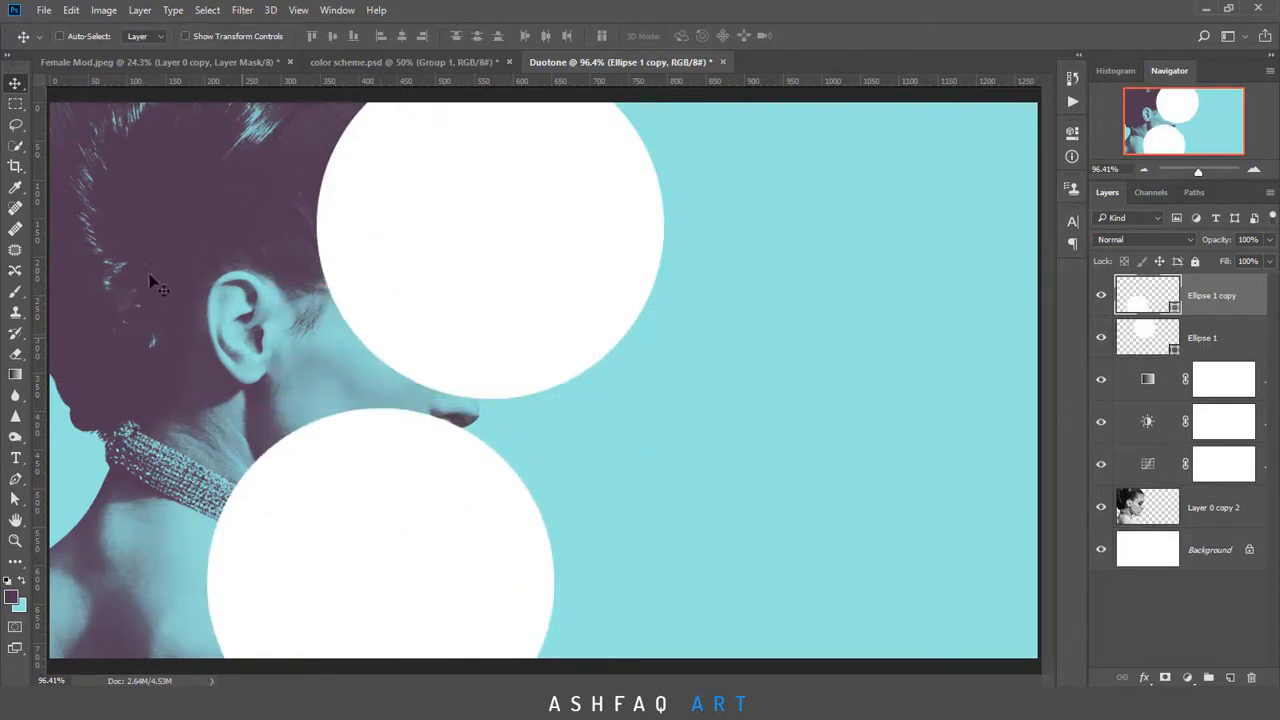
pyautogui.click(18, 107)
pyautogui.rightClick(331, 446)
pyautogui.click(400, 330)
pyautogui.moveTo(554, 408); pyautogui.dragTo(500, 487)
pyautogui.moveTo(456, 526); pyautogui.dragTo(421, 581)
pyautogui.click(707, 36)
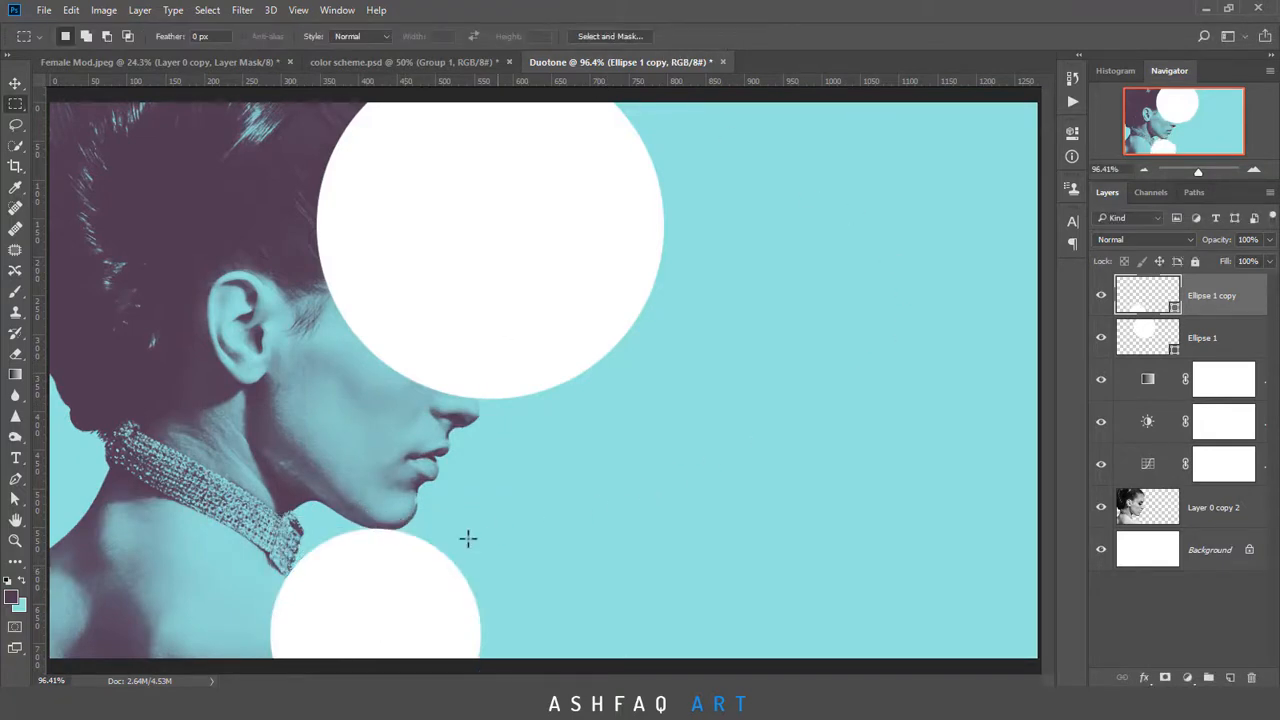
# Add circle copies at the canvas's left edge and right side, enlarging the right one so it runs off the canvas
pyautogui.click(15, 83)
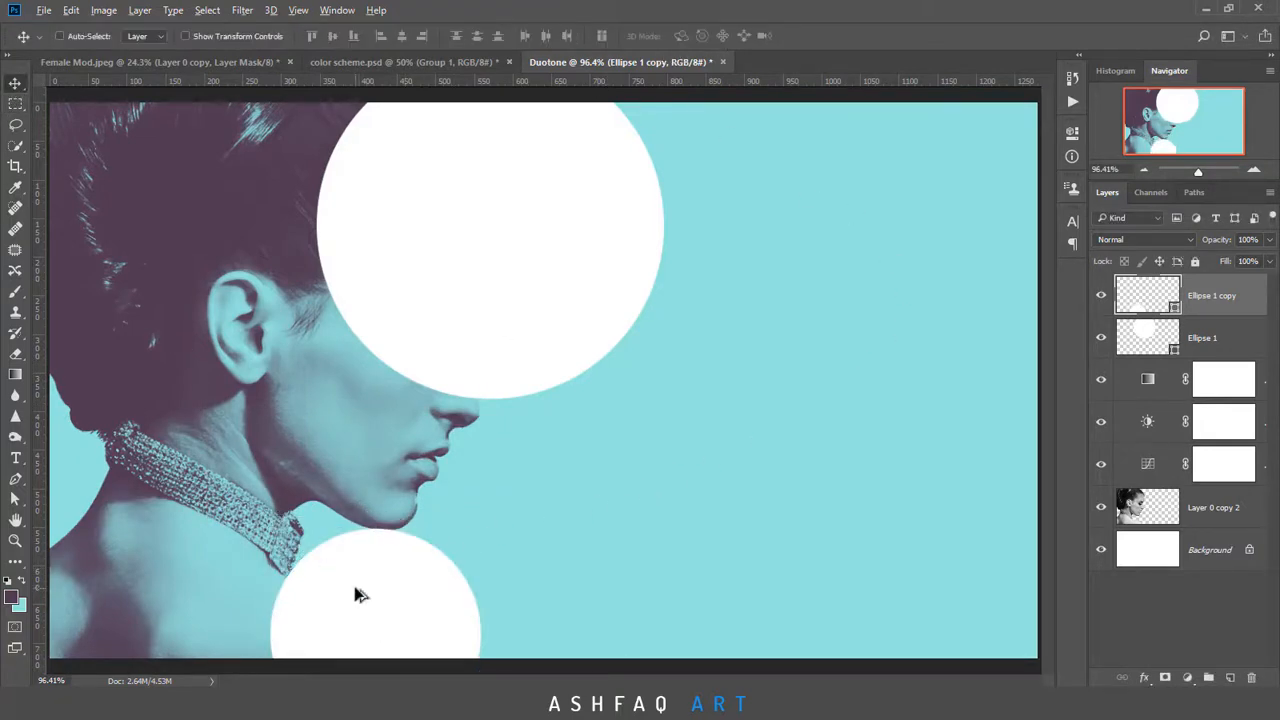
pyautogui.moveTo(356, 594); pyautogui.dragTo(906, 423)
pyautogui.hotkey('ctrl', 't')
pyautogui.moveTo(928, 489); pyautogui.dragTo(1037, 600)
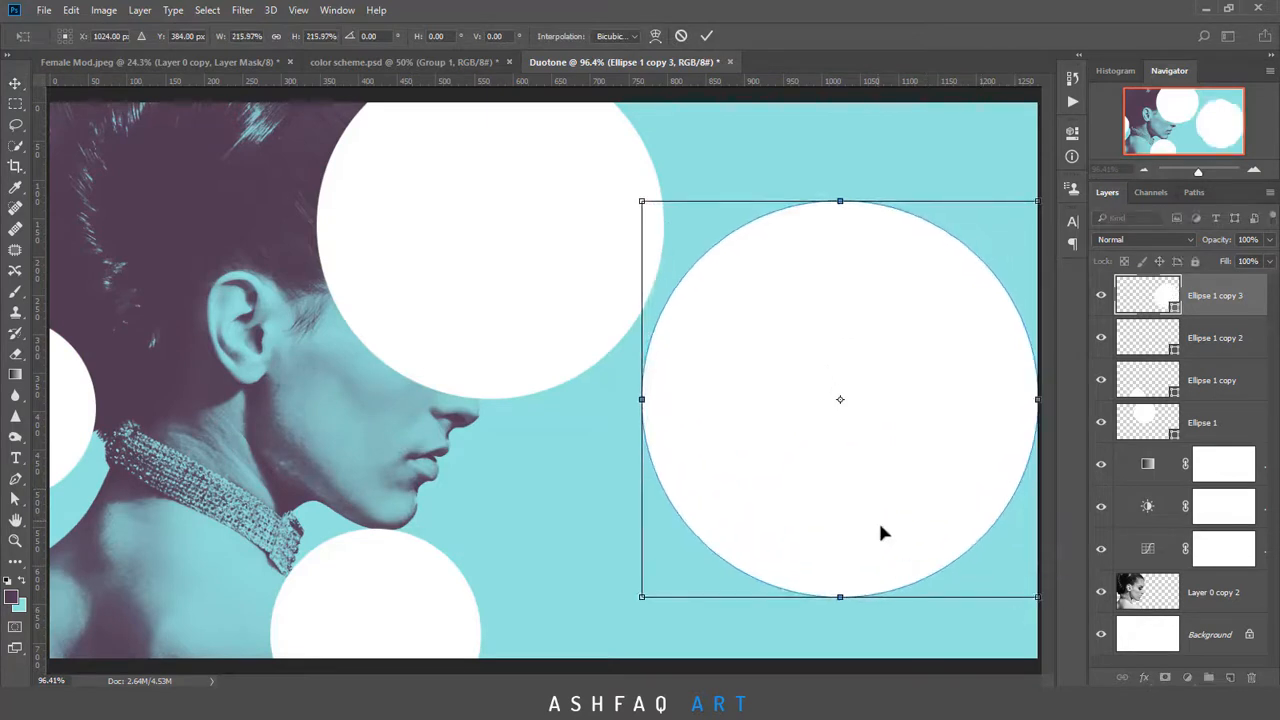
pyautogui.moveTo(643, 200)
pyautogui.mouseDown()
pyautogui.moveTo(608, 185)
pyautogui.moveTo(624, 194)
pyautogui.mouseUp()
pyautogui.moveTo(714, 357); pyautogui.dragTo(780, 415)
pyautogui.click(706, 36)
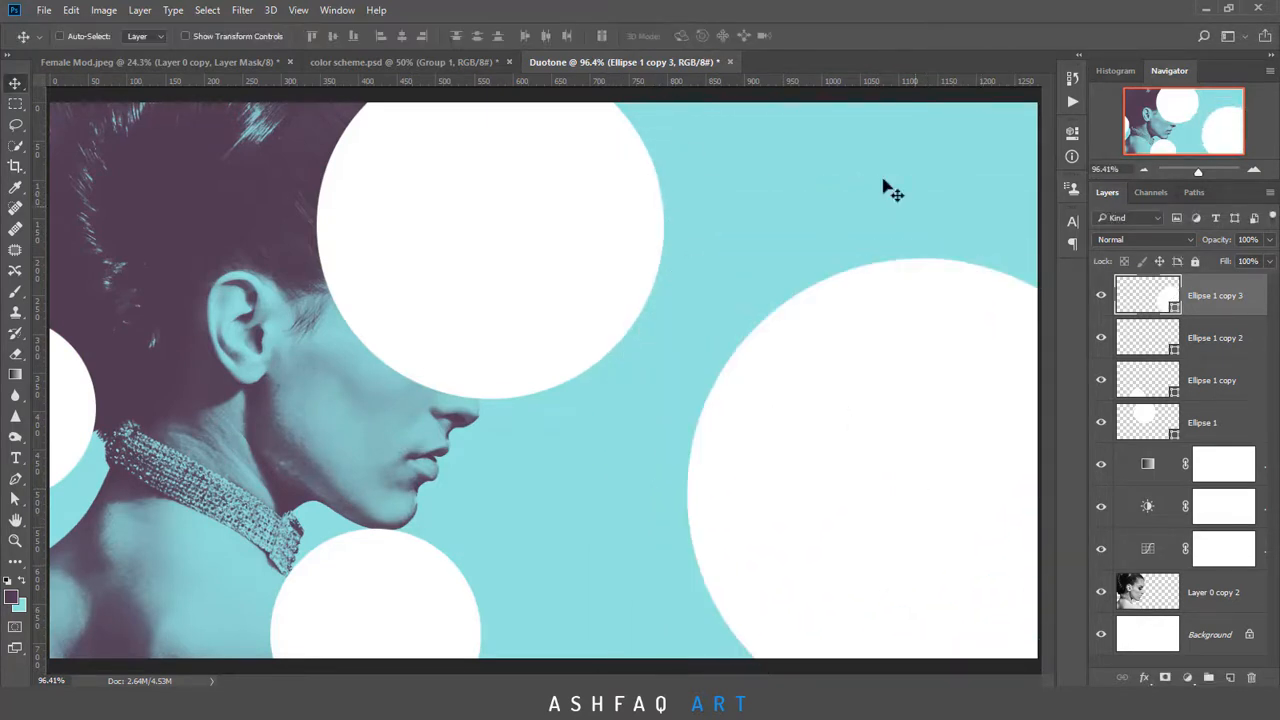
# Scale the Ellipse 1 circle over the woman's forehead down slightly and apply the transform
pyautogui.click(1140, 421)
pyautogui.hotkey('ctrl', 't')
pyautogui.moveTo(663, 398); pyautogui.dragTo(651, 386)
pyautogui.click(706, 36)
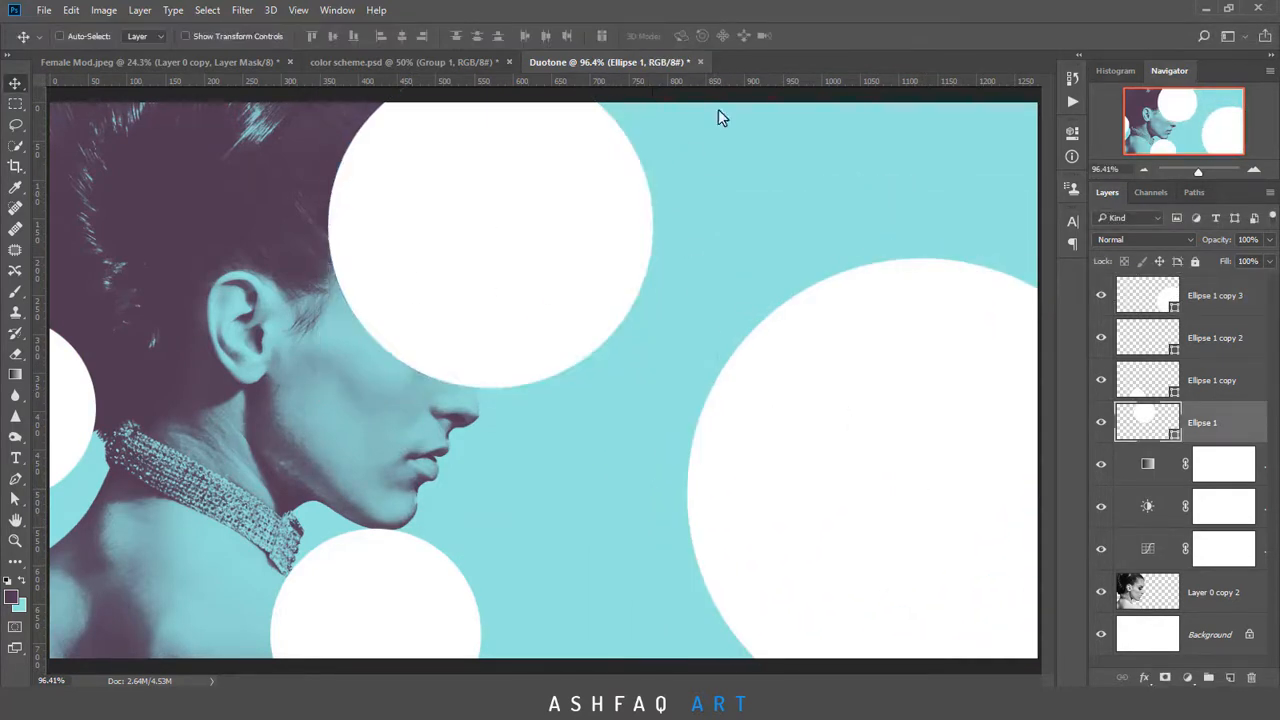
# Crop a narrow strip off the canvas's right side
pyautogui.click(14, 168)
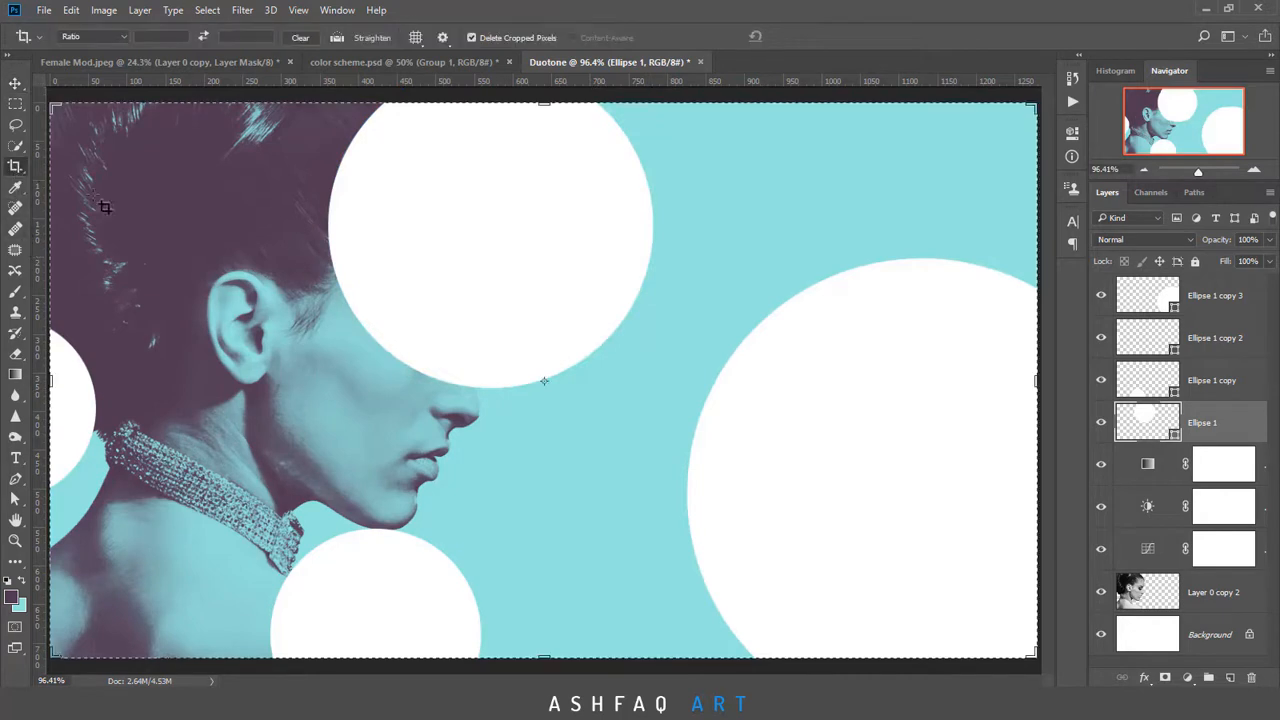
pyautogui.moveTo(1030, 380); pyautogui.dragTo(998, 380)
pyautogui.click(810, 38)
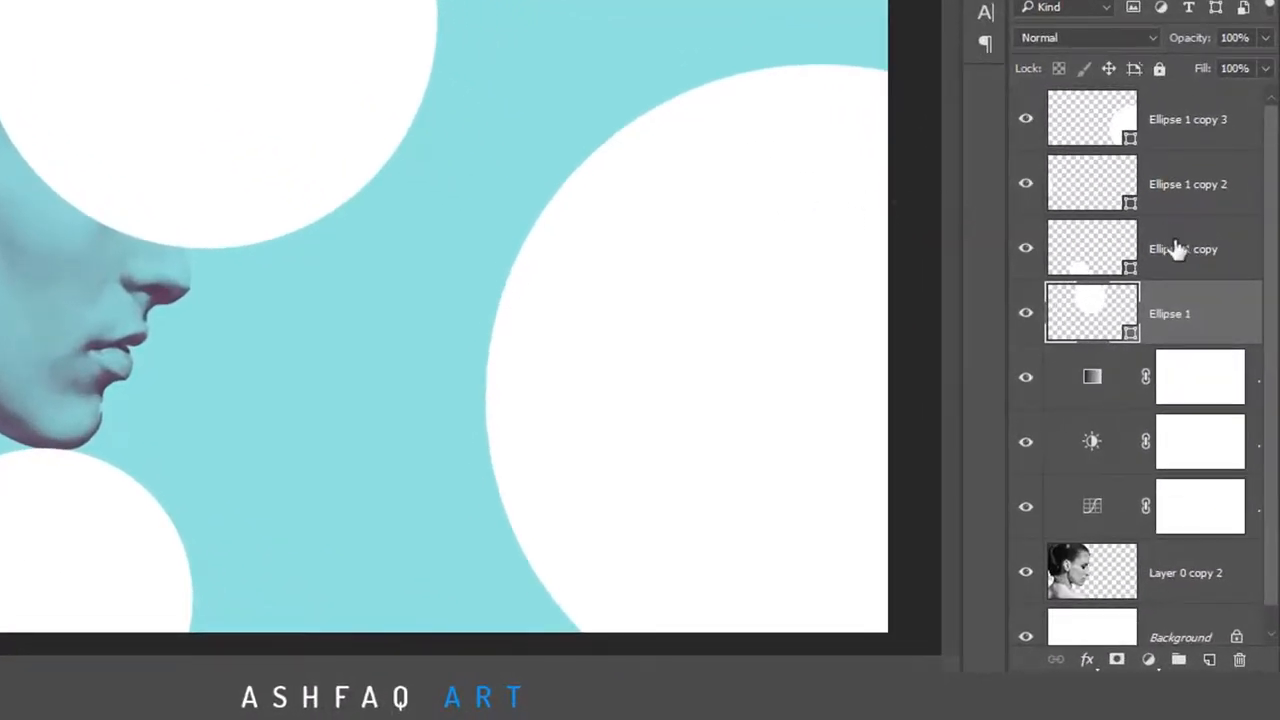
# Group the four ellipse layers and mask the group with a pixel selection loaded from Layer 0 copy 2
pyautogui.keyDown('shift'); pyautogui.click(1205, 125); pyautogui.keyUp('shift')
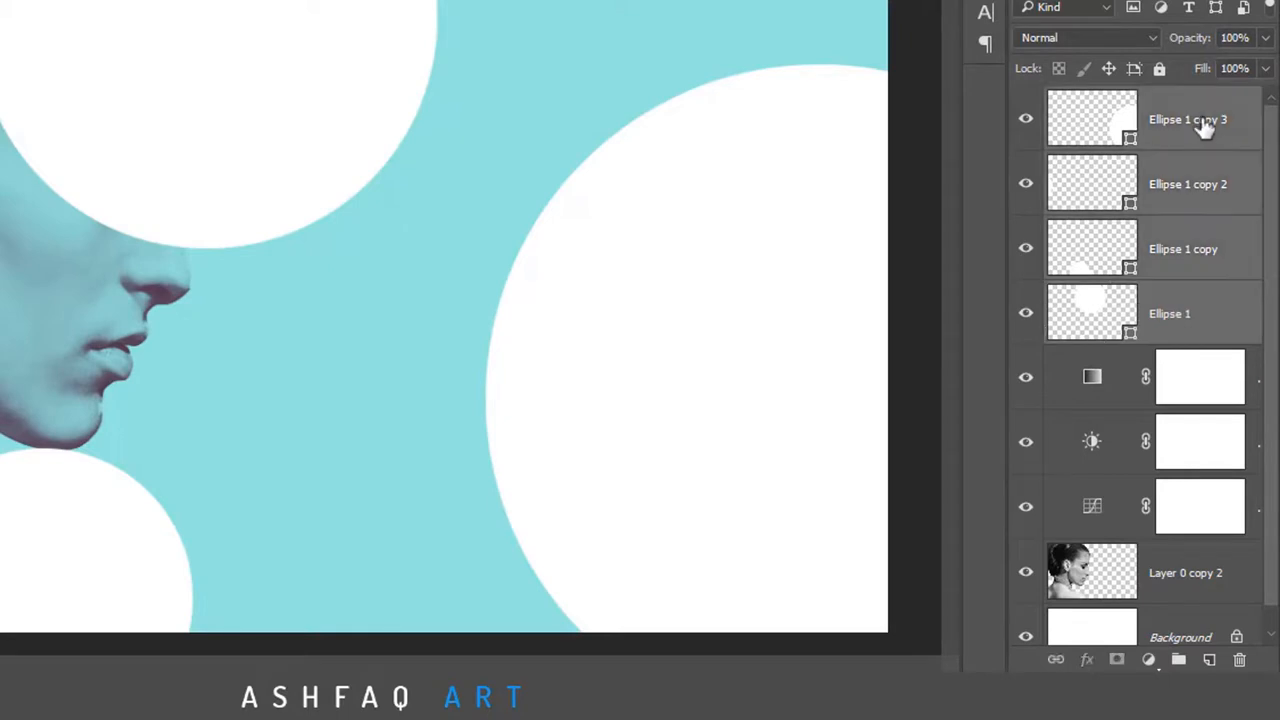
pyautogui.click(1180, 661)
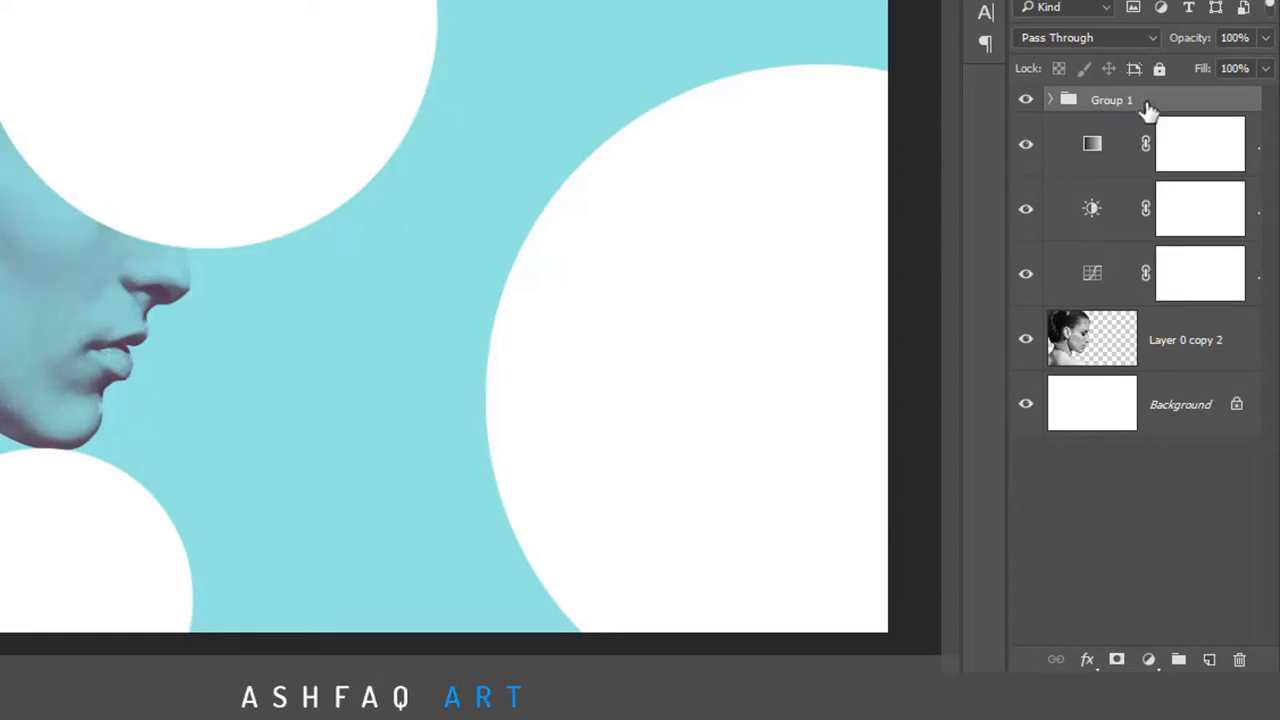
pyautogui.click(1090, 360)
pyautogui.rightClick(1090, 352)
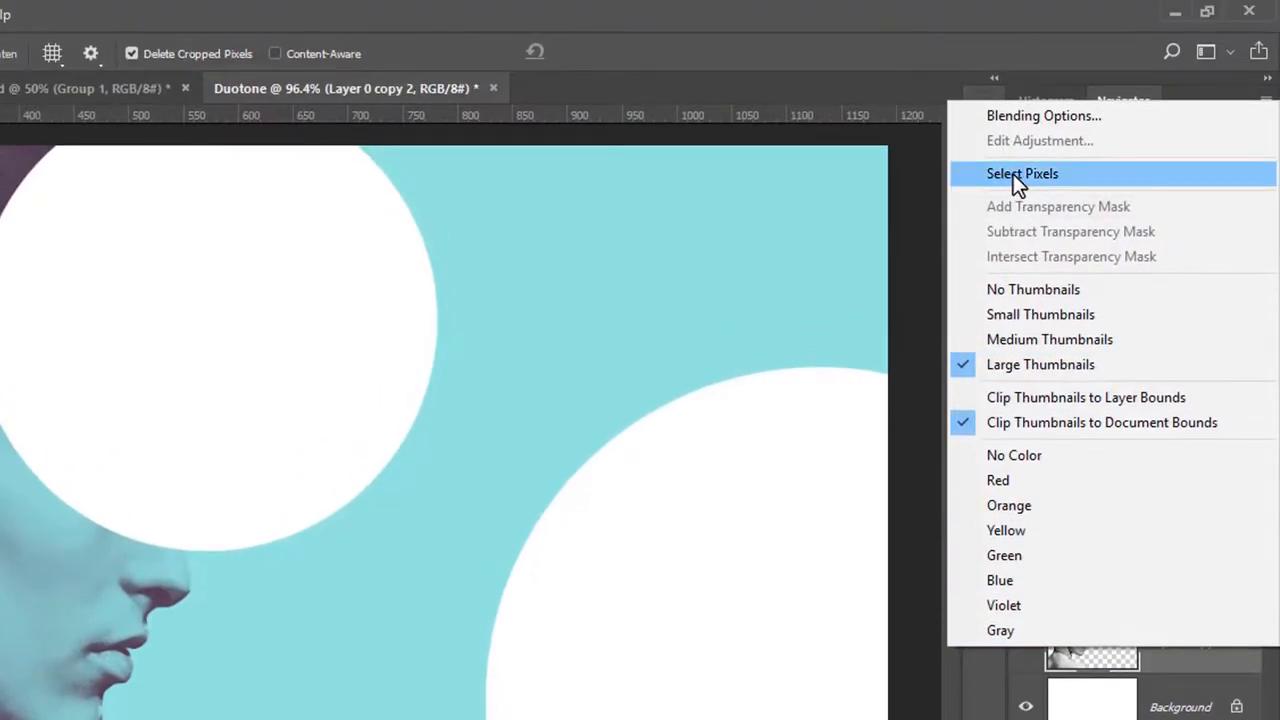
pyautogui.click(1020, 174)
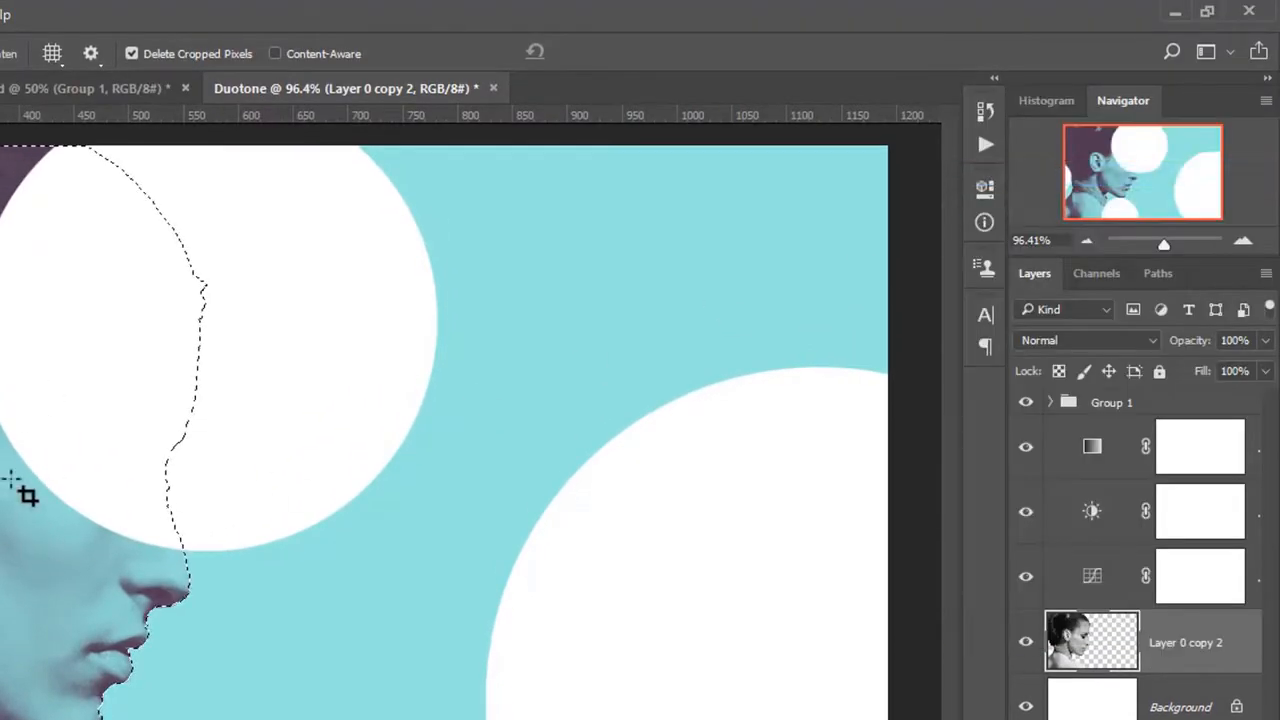
pyautogui.click(1090, 405)
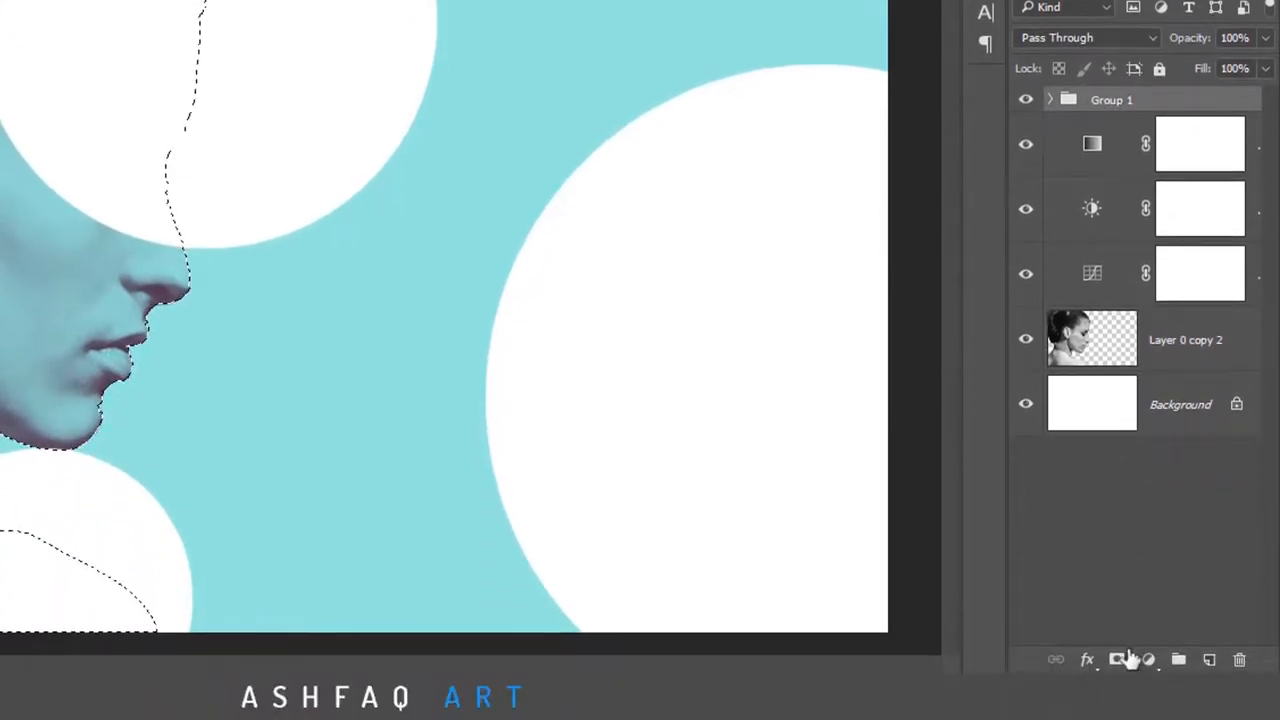
pyautogui.click(1128, 660)
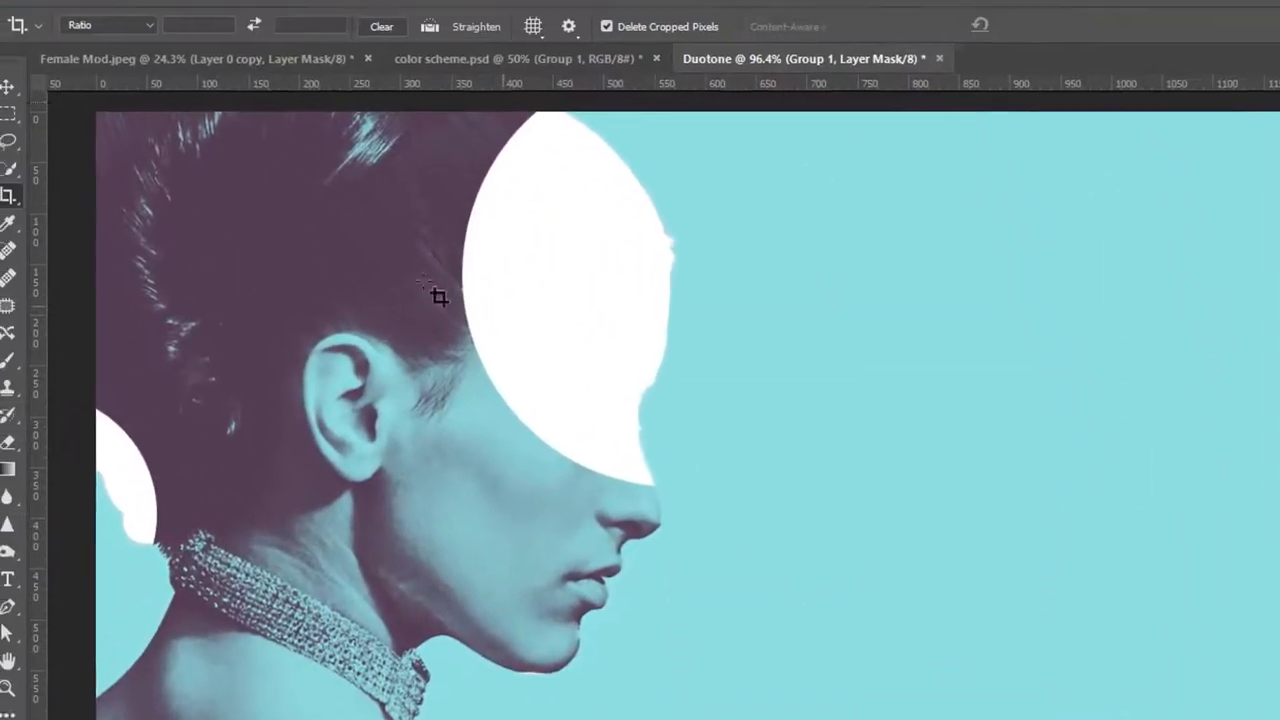
# Invert the layer mask of Group 1 so the circles sit behind the woman
pyautogui.click(137, 13)
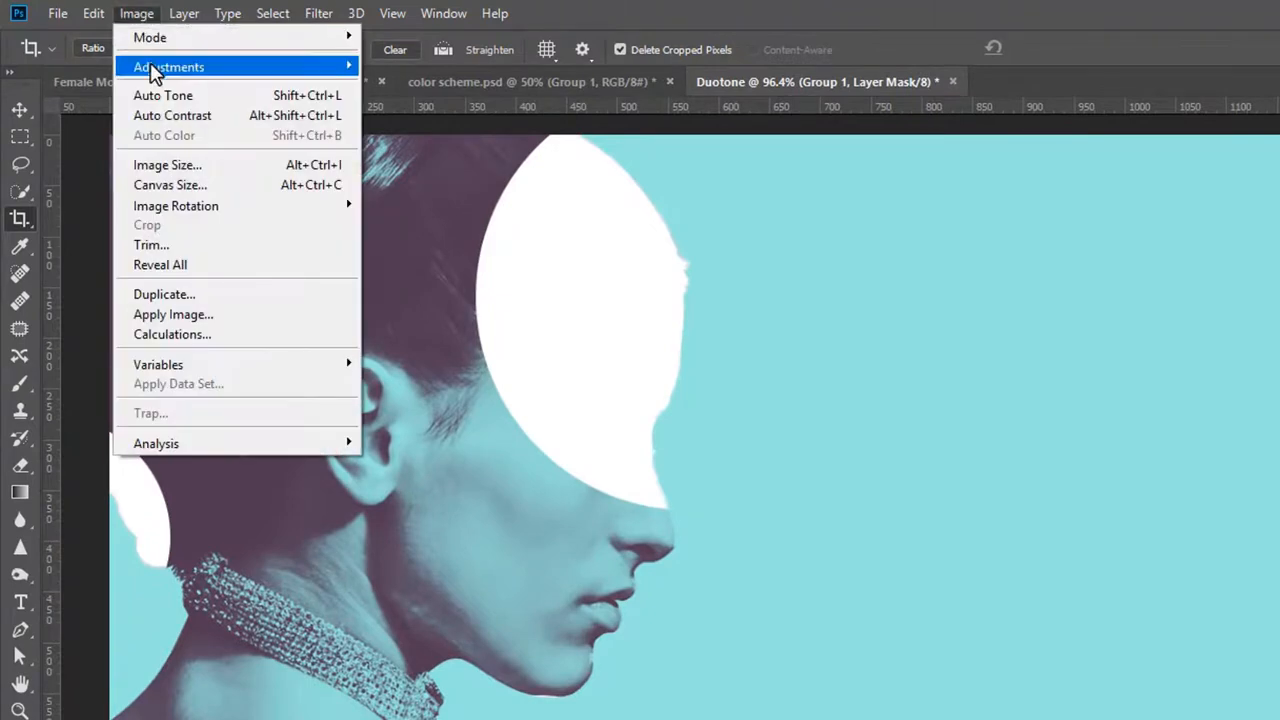
pyautogui.moveTo(297, 75)
pyautogui.click(412, 304)
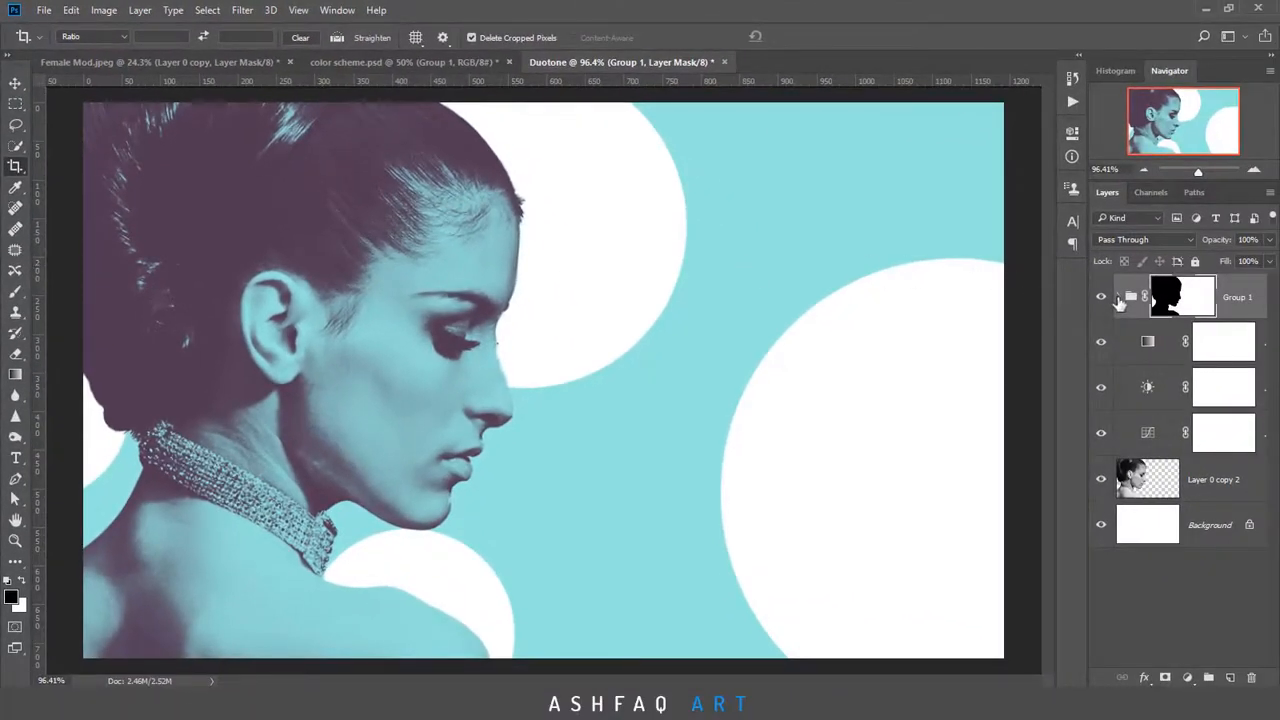
# Inside Group 1, move Ellipse 1 up and left behind the head and shift the large right circle slightly up and right
pyautogui.click(1120, 299)
pyautogui.click(1182, 487)
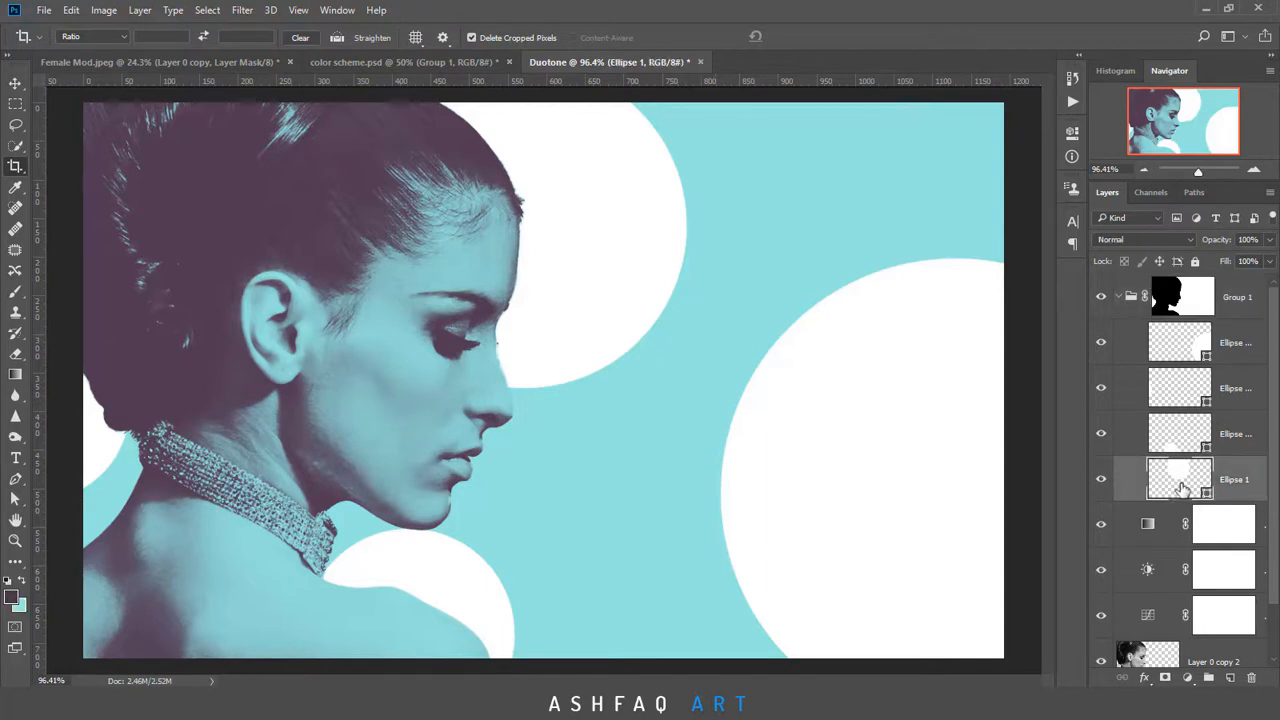
pyautogui.click(15, 87)
pyautogui.moveTo(486, 400); pyautogui.dragTo(410, 346)
pyautogui.click(1190, 355)
pyautogui.moveTo(927, 440); pyautogui.dragTo(957, 424)
# Nudge the circle under the chin slightly up and move the left-edge circle up and further off the canvas
pyautogui.rightClick(470, 433)
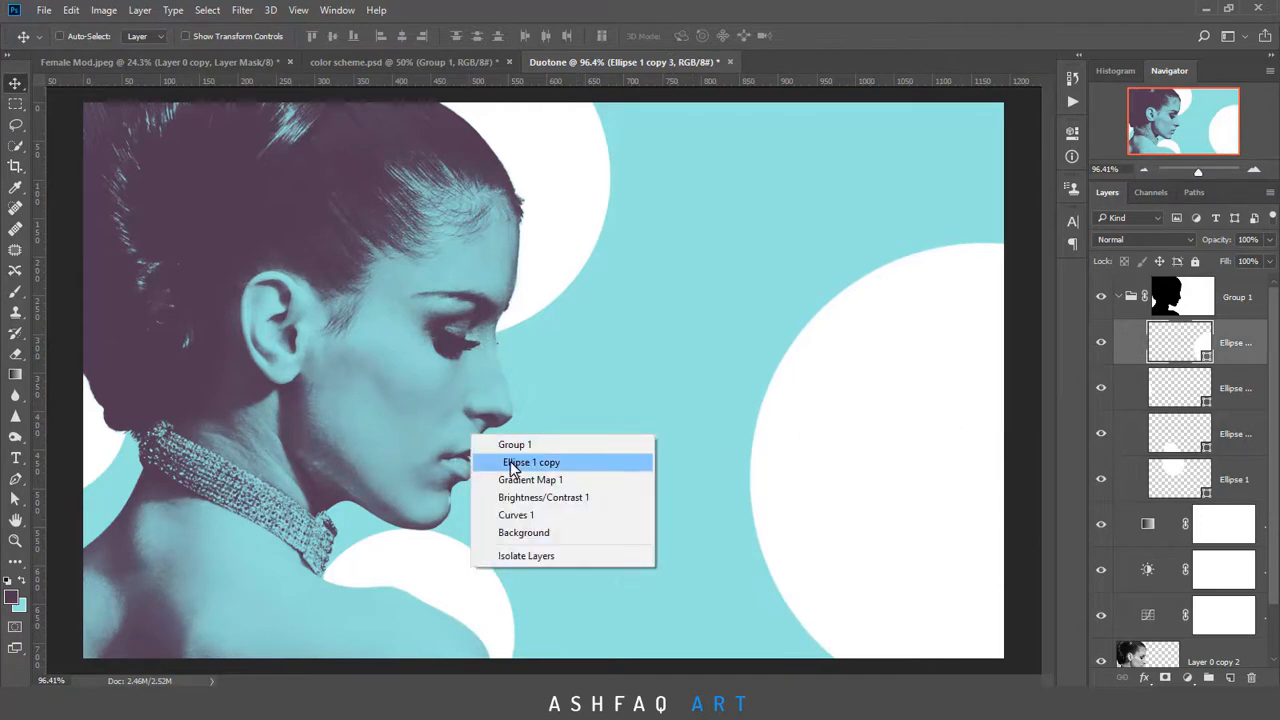
pyautogui.click(512, 463)
pyautogui.moveTo(472, 570)
pyautogui.mouseDown()
pyautogui.moveTo(482, 577)
pyautogui.moveTo(474, 563)
pyautogui.mouseUp()
pyautogui.rightClick(104, 454)
pyautogui.click(166, 483)
pyautogui.moveTo(166, 483); pyautogui.dragTo(114, 460)
# Set up the Type tool with the Impact Regular font and a white text color
pyautogui.press('z')
pyautogui.moveTo(830, 437); pyautogui.dragTo(844, 437)
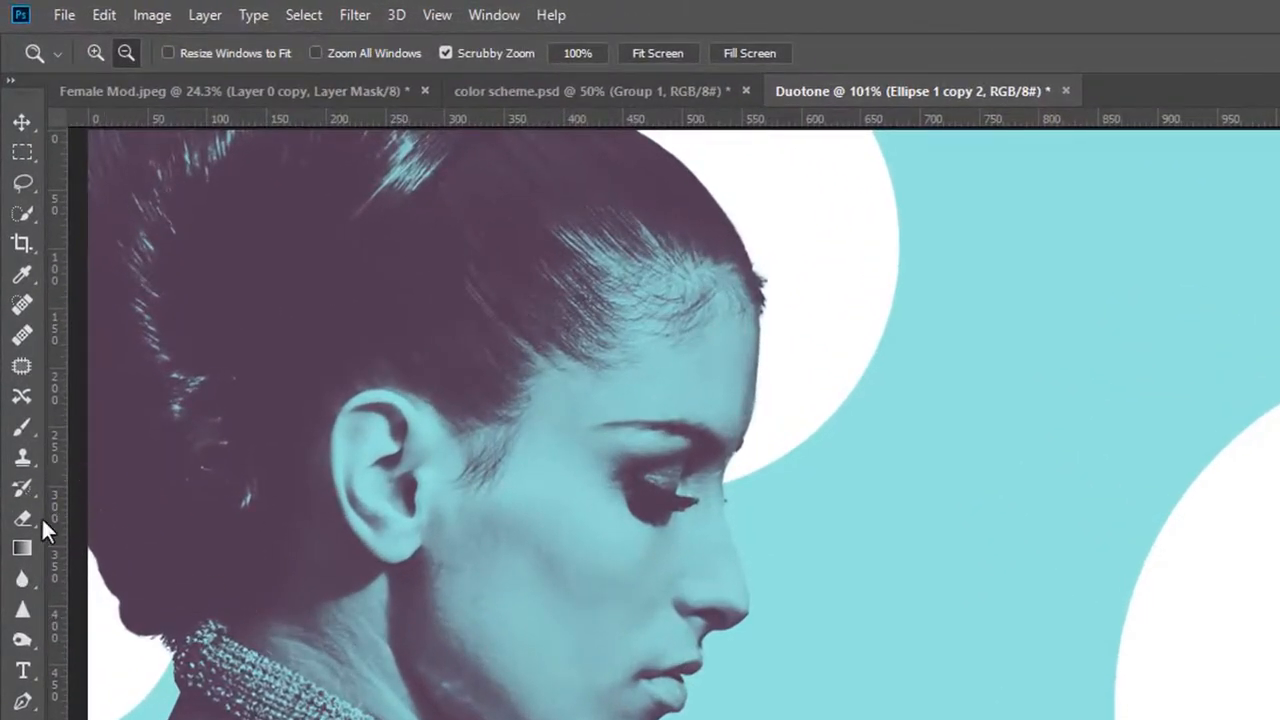
pyautogui.click(25, 670)
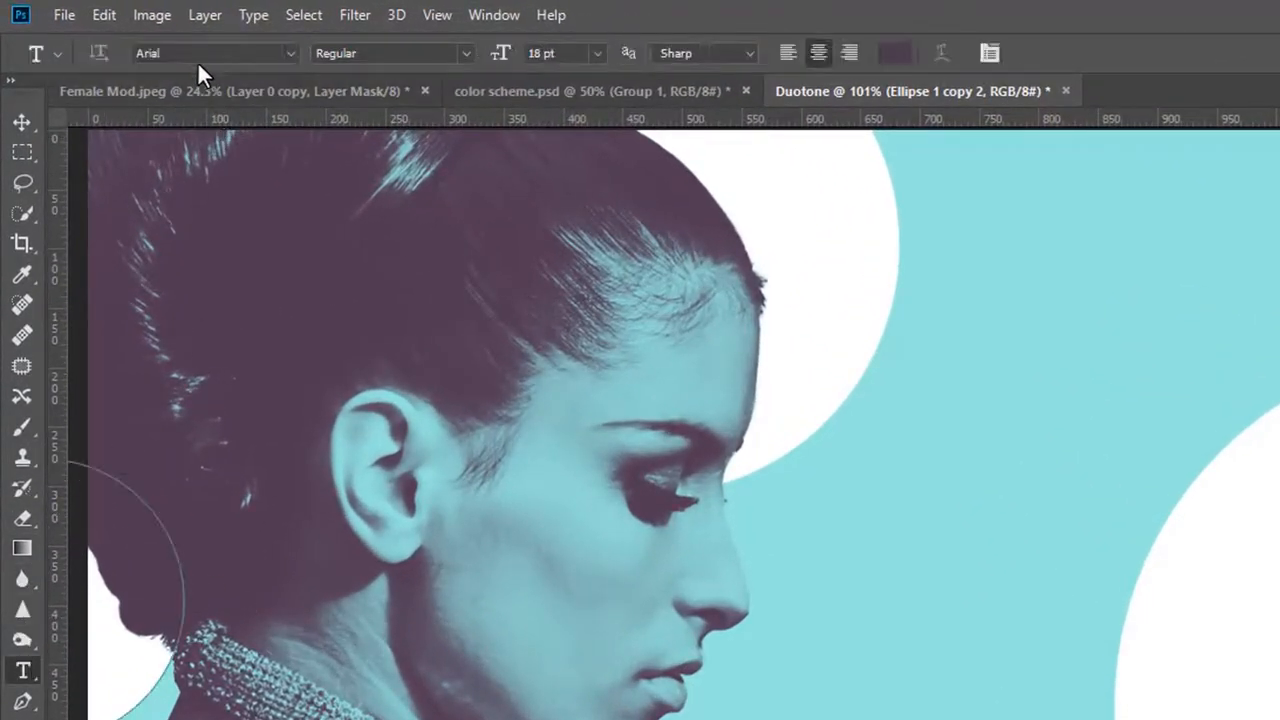
pyautogui.write('im')
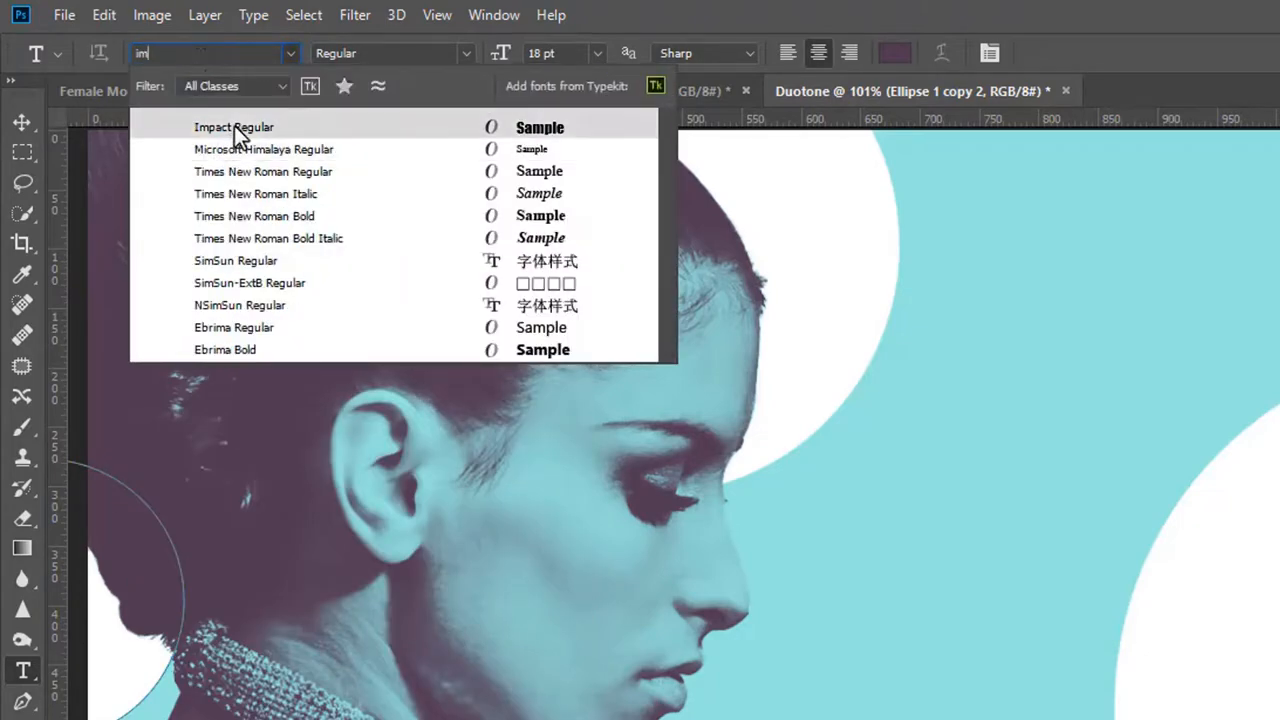
pyautogui.click(233, 124)
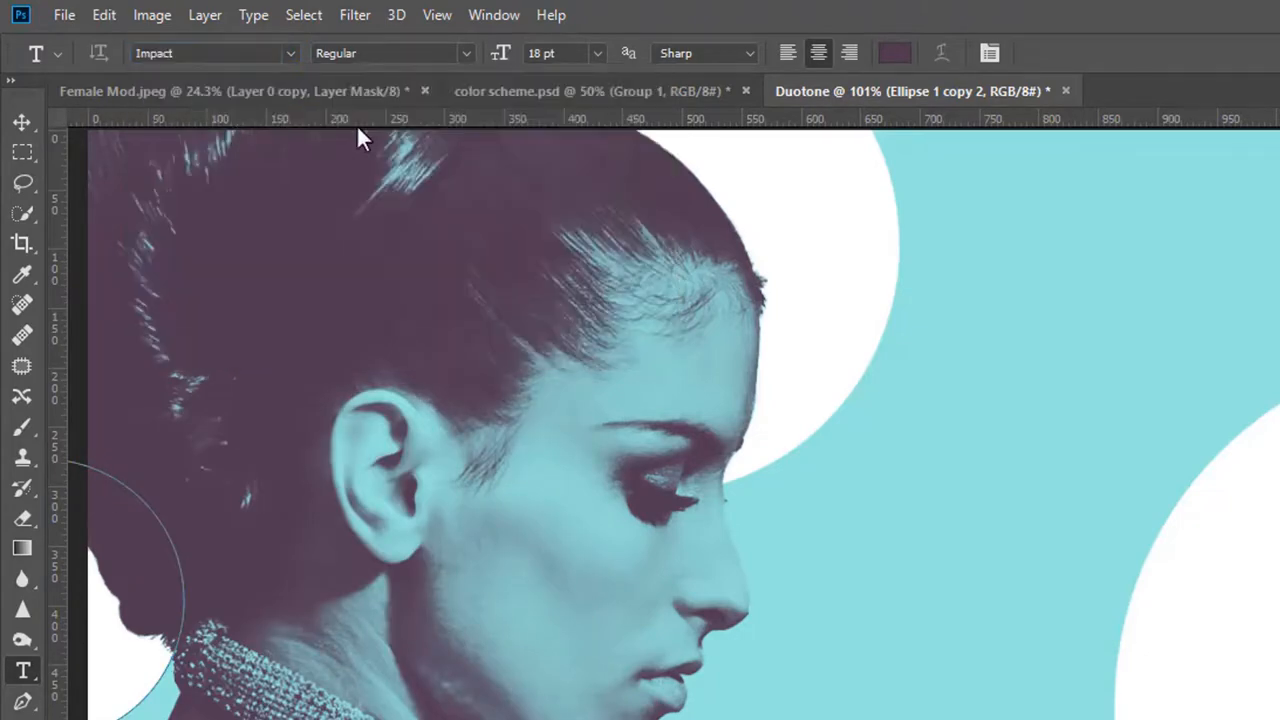
pyautogui.click(896, 53)
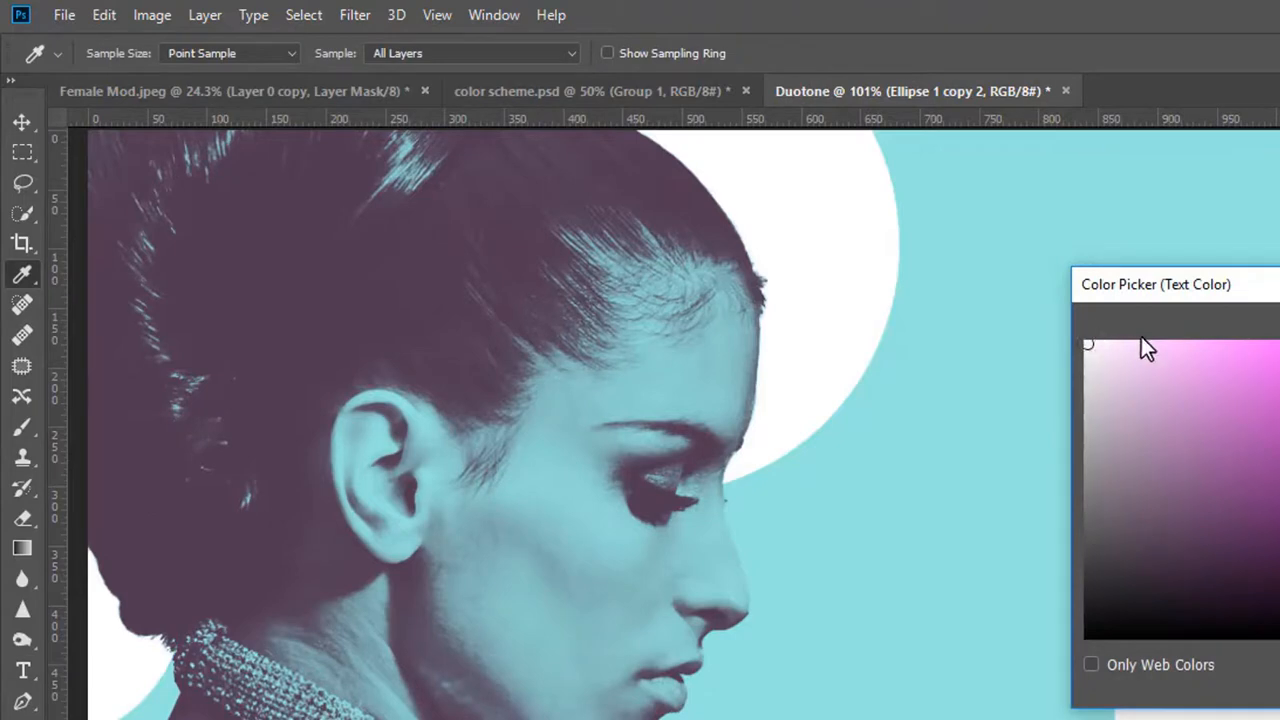
pyautogui.press('Return')
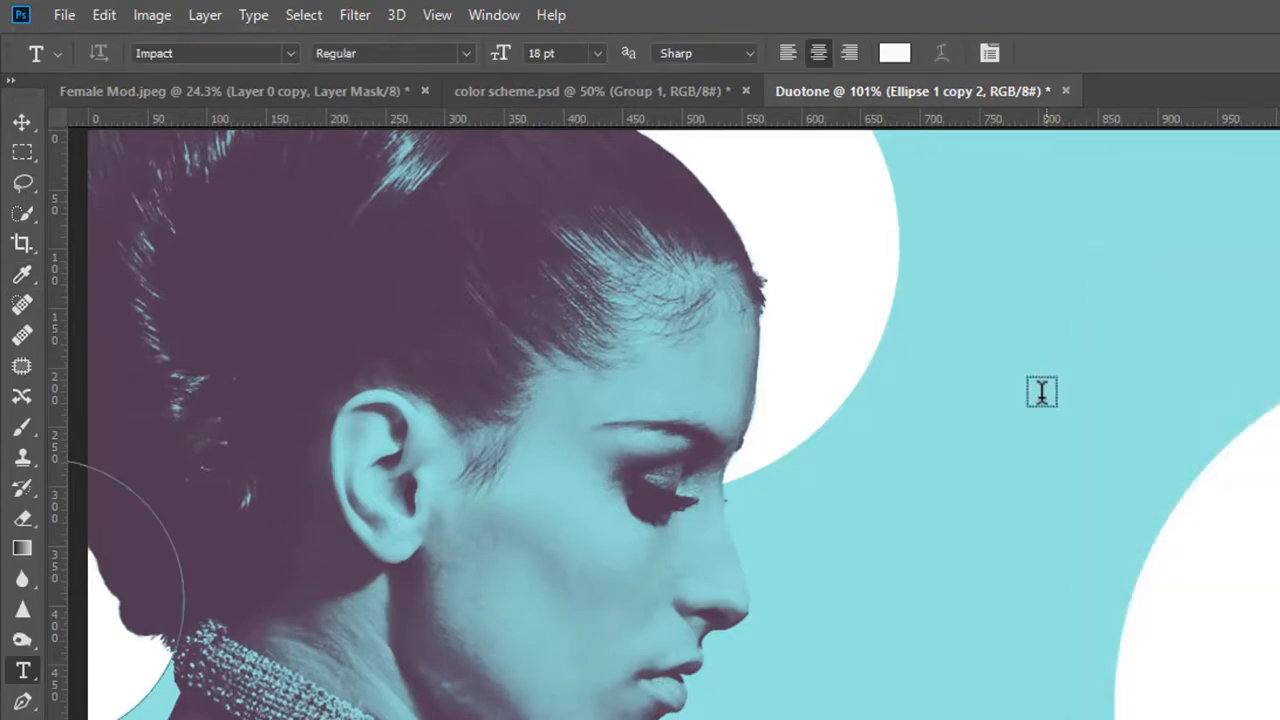
# Add the text LOVE in the aqua area beside the face and set its size to 72 pt
pyautogui.click(1009, 431)
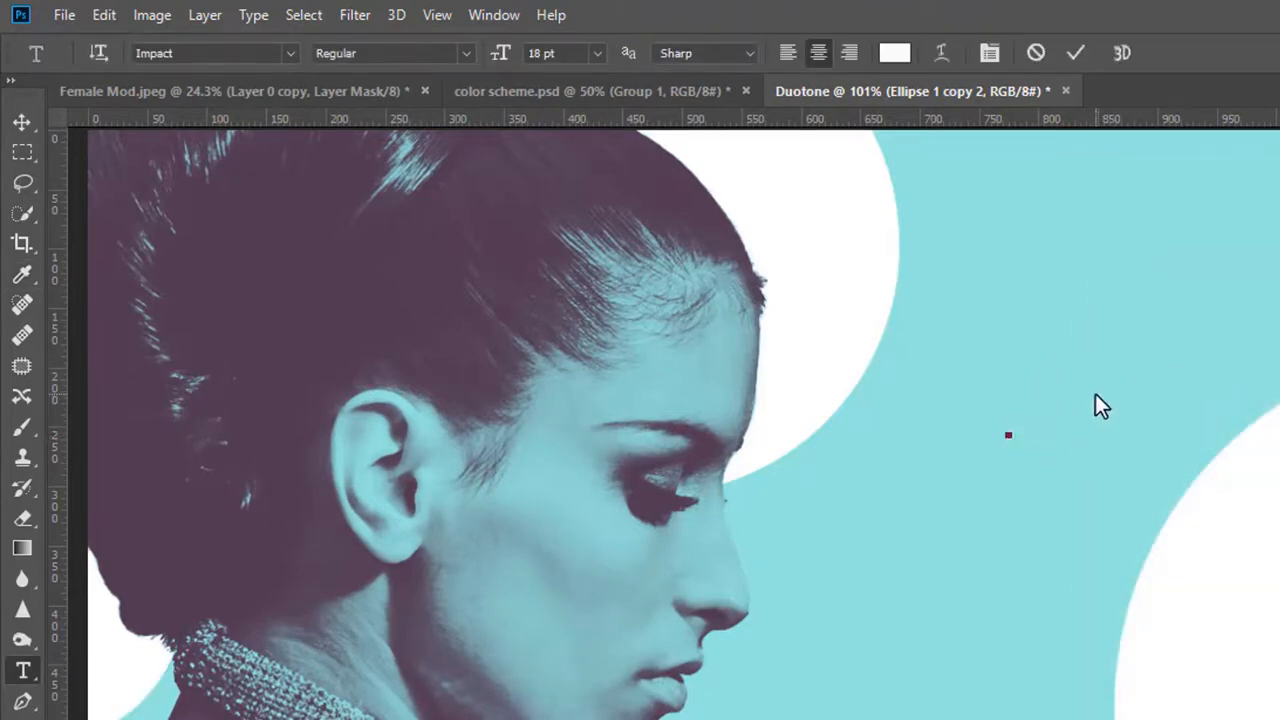
pyautogui.write('LOVE')
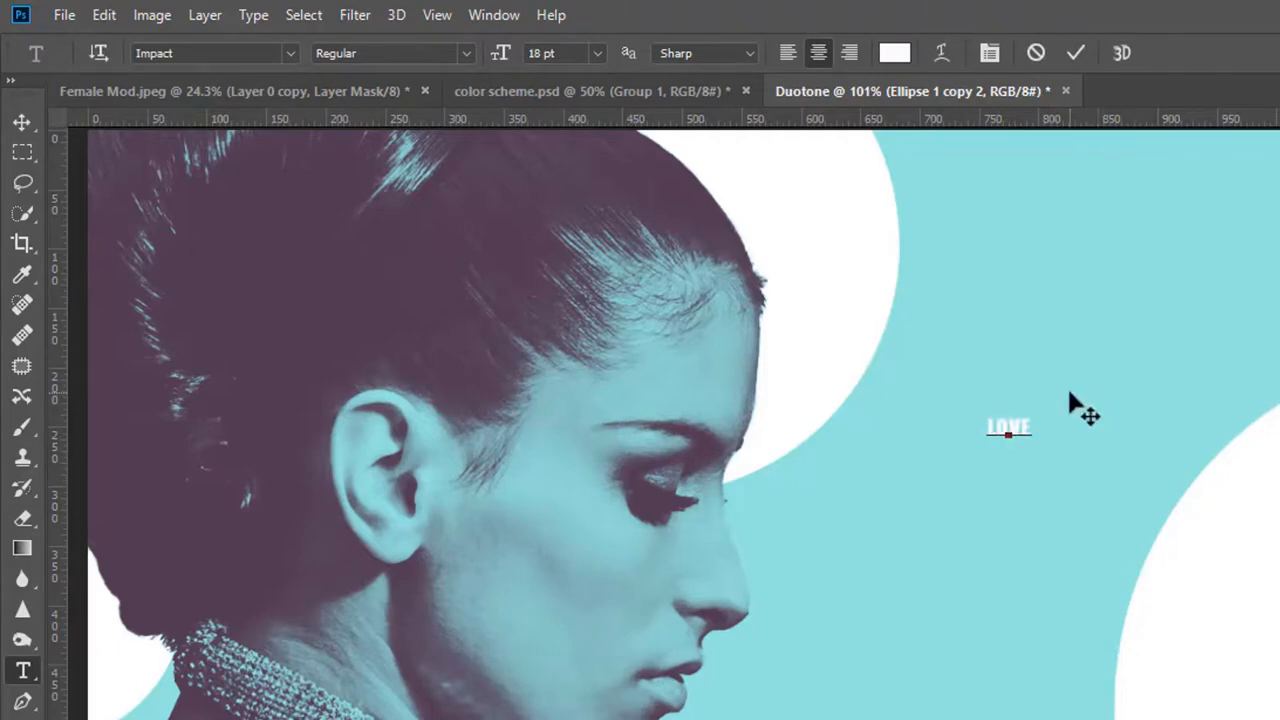
pyautogui.hotkey('ctrl', 'a')
pyautogui.click(598, 54)
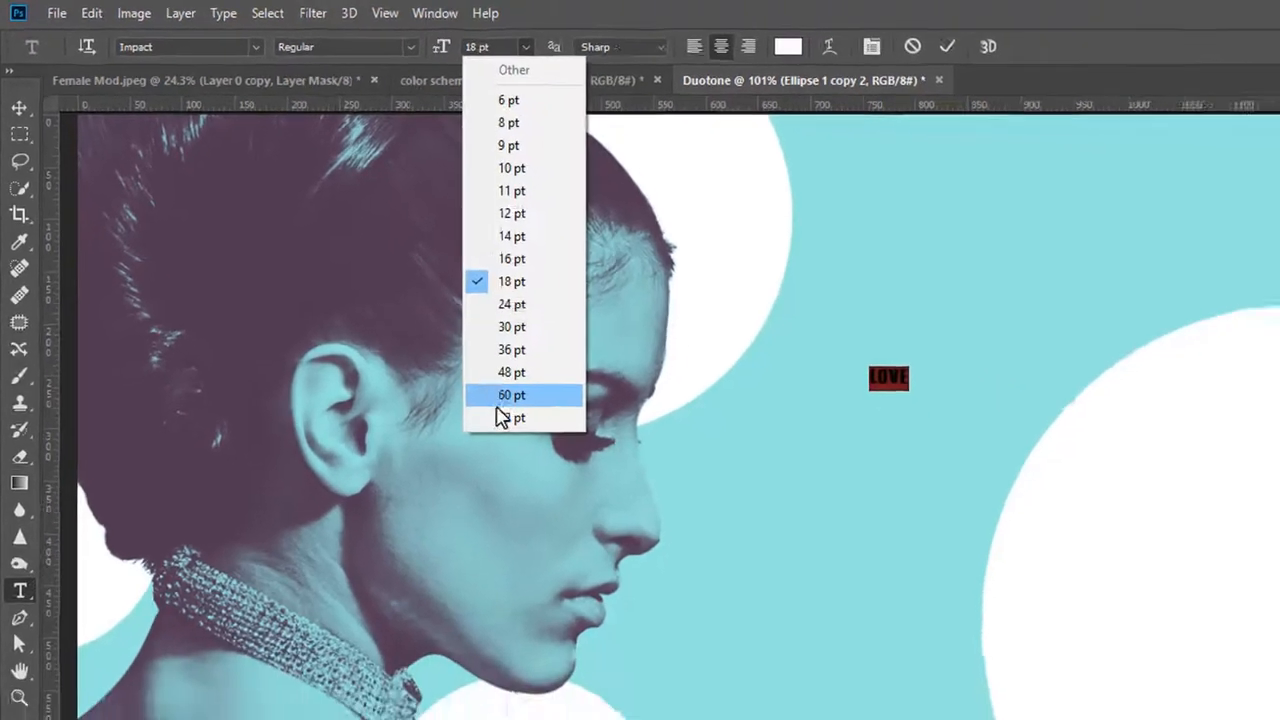
pyautogui.click(565, 474)
# Free-transform LOVE to 426.96% with a 5.39° rotation, place it across the canvas's upper right, and apply
pyautogui.click(22, 152)
pyautogui.rightClick(935, 399)
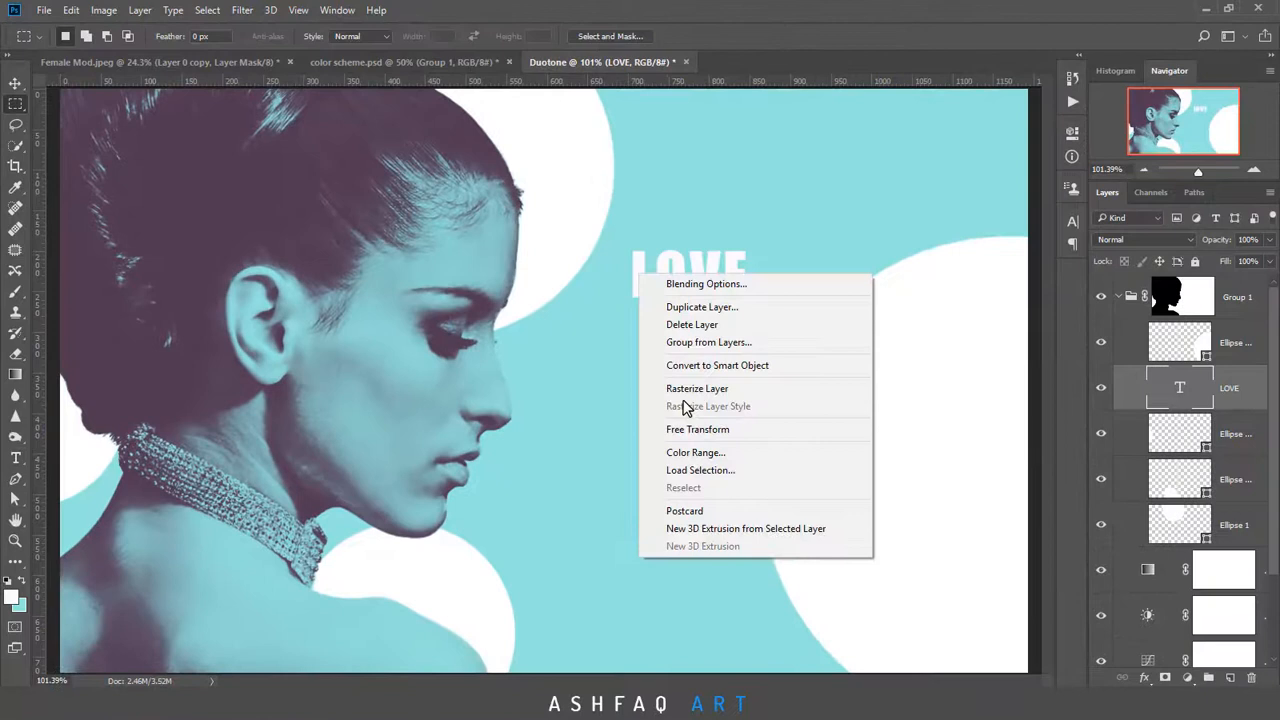
pyautogui.click(697, 429)
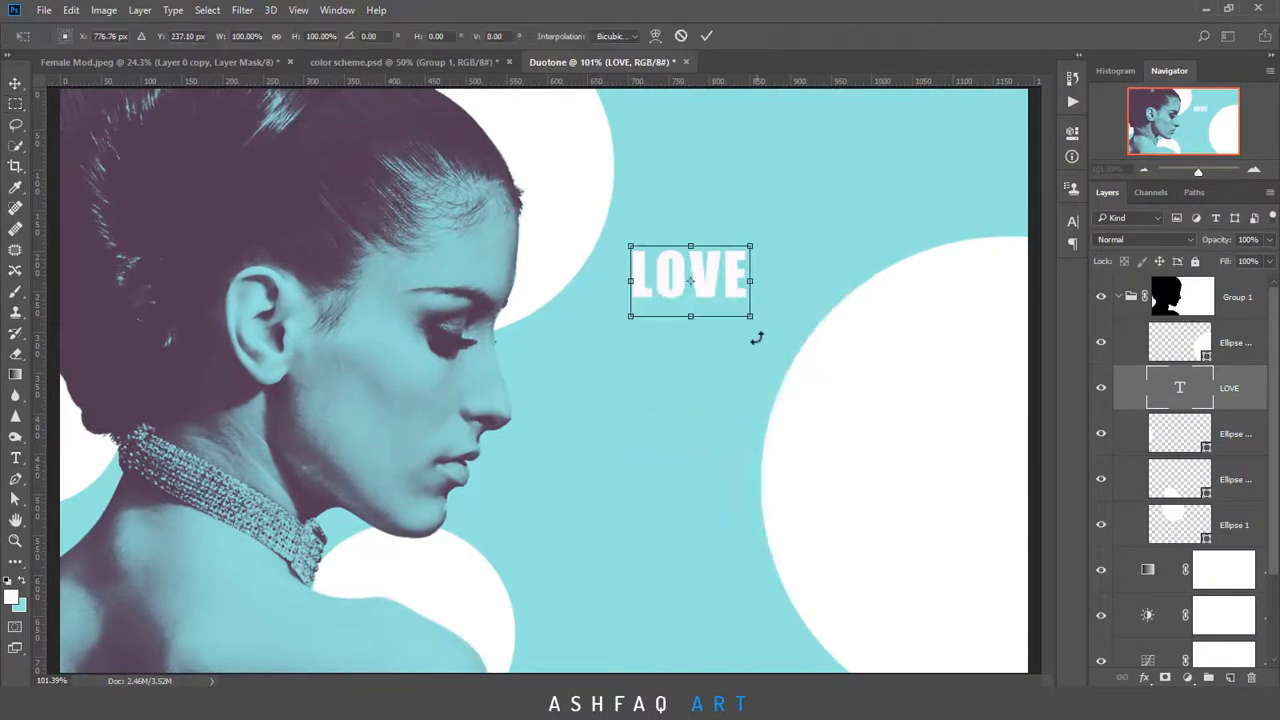
pyautogui.moveTo(757, 316); pyautogui.dragTo(903, 417)
pyautogui.moveTo(736, 287); pyautogui.dragTo(837, 247)
pyautogui.moveTo(1006, 354); pyautogui.dragTo(1042, 380)
pyautogui.moveTo(991, 420); pyautogui.dragTo(970, 436)
pyautogui.moveTo(801, 287); pyautogui.dragTo(804, 297)
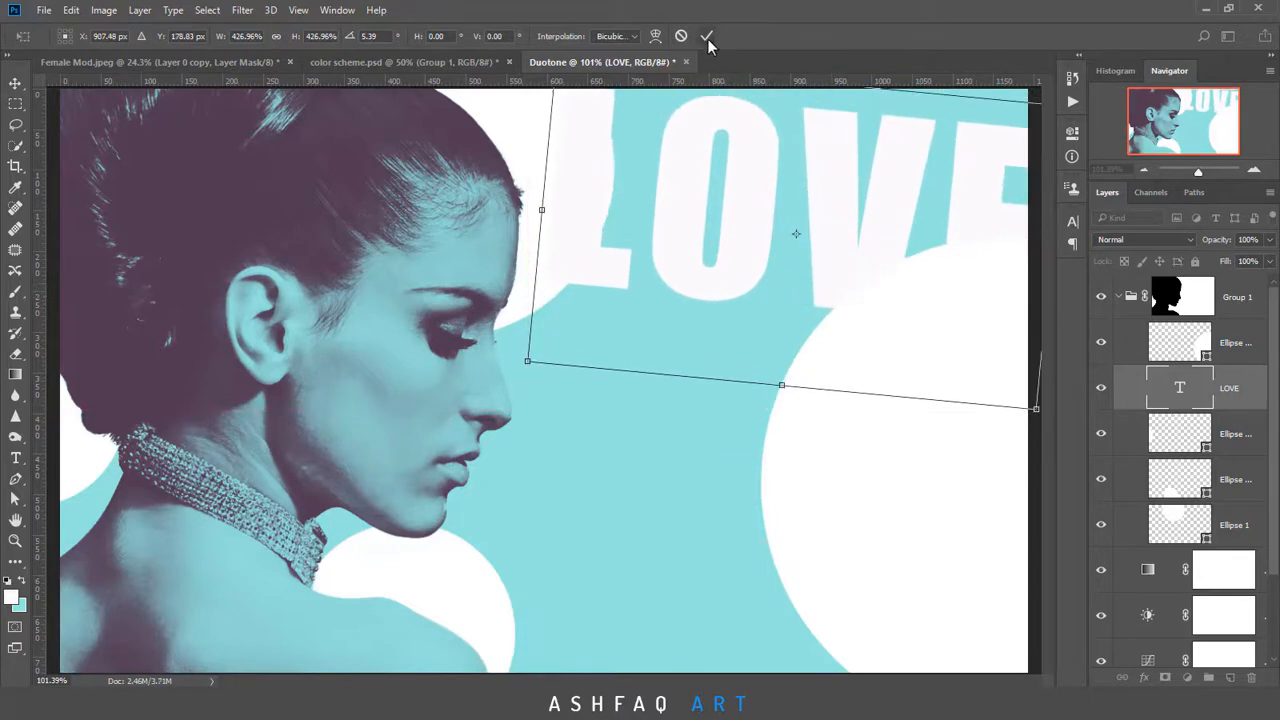
pyautogui.click(707, 37)
# Move the circle behind the head slightly left and the large right circle slightly down
pyautogui.rightClick(535, 275)
pyautogui.click(560, 287)
pyautogui.moveTo(552, 412); pyautogui.dragTo(527, 412)
pyautogui.rightClick(925, 485)
pyautogui.click(948, 496)
pyautogui.moveTo(911, 477); pyautogui.dragTo(909, 502)
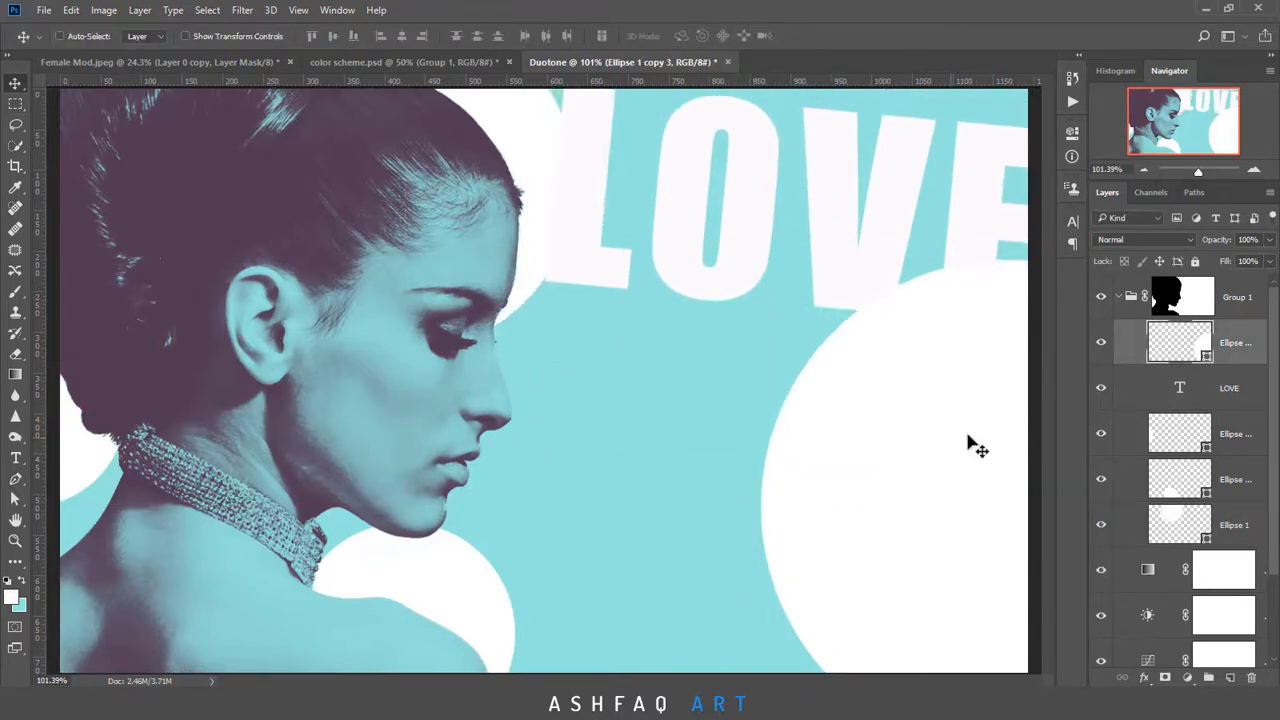
# Duplicate the LOVE text into the space beside the woman's chin and change the copy's wording to FASHION
pyautogui.keyDown('alt'); pyautogui.moveTo(720, 212); pyautogui.dragTo(601, 496); pyautogui.keyUp('alt')
pyautogui.click(15, 458)
pyautogui.click(617, 497)
pyautogui.hotkey('ctrl', 'a')
pyautogui.write('FASHION')
# Scale down and rotate FASHION beneath LOVE, then shift the lower circle left and the large circle right to make room
pyautogui.click(15, 84)
pyautogui.hotkey('ctrl', 't')
pyautogui.moveTo(900, 350)
pyautogui.mouseDown()
pyautogui.moveTo(845, 312)
pyautogui.moveTo(882, 335)
pyautogui.mouseUp()
pyautogui.keyDown('shift'); pyautogui.moveTo(1013, 377); pyautogui.dragTo(923, 427); pyautogui.keyUp('shift')
pyautogui.moveTo(711, 519); pyautogui.dragTo(711, 497)
pyautogui.press('Return')
pyautogui.moveTo(430, 580); pyautogui.dragTo(375, 580)
pyautogui.moveTo(816, 484); pyautogui.dragTo(905, 487)
# Set the tracking of the FASHION text to -50
pyautogui.hotkey('alt', '[')
pyautogui.click(15, 458)
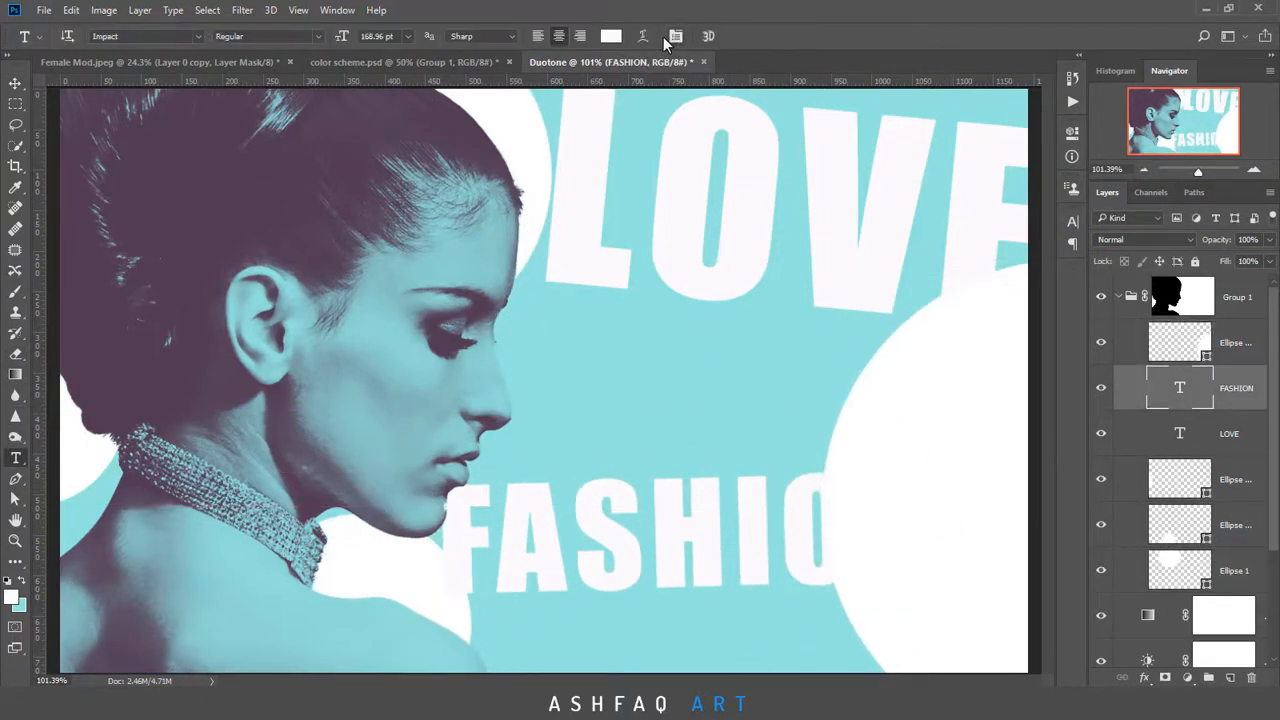
pyautogui.click(675, 36)
pyautogui.click(1042, 281)
pyautogui.click(1015, 410)
pyautogui.click(1027, 215)
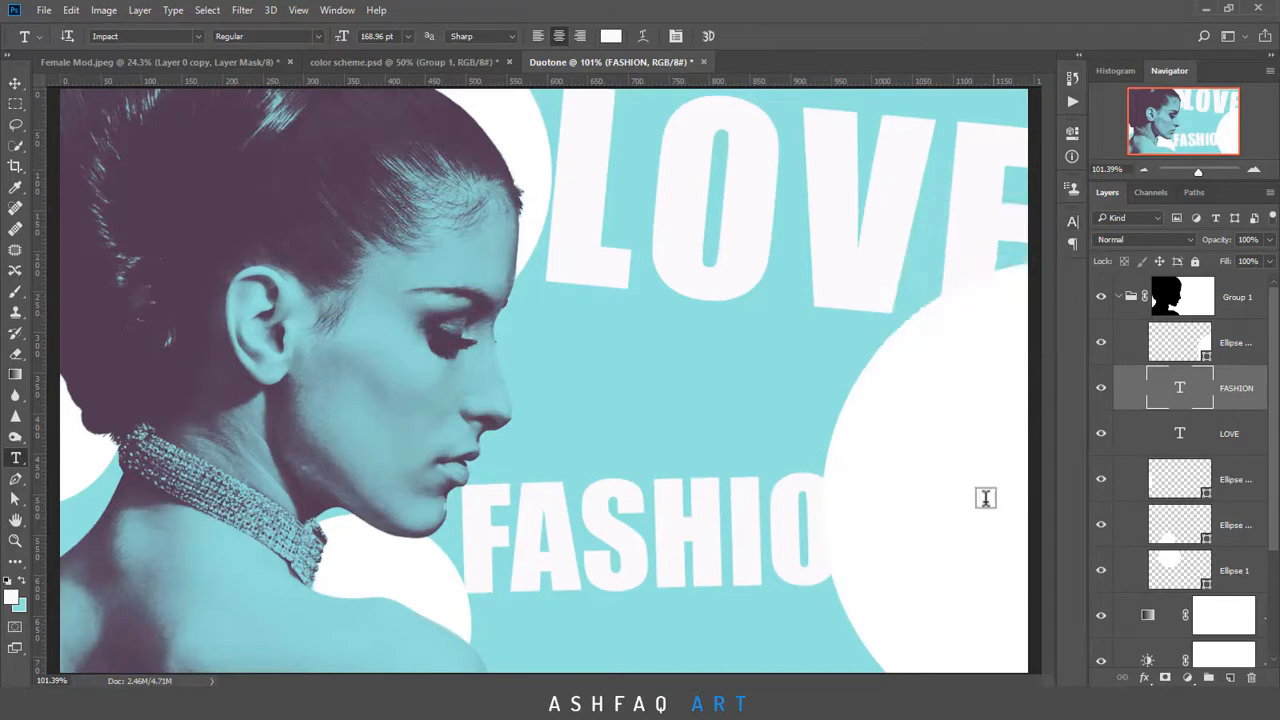
# Move the circle under the chin slightly right and the large right circle further right and up, uncovering more of FASHION
pyautogui.press('v')
pyautogui.moveTo(382, 560); pyautogui.dragTo(474, 596)
pyautogui.rightClick(411, 587)
pyautogui.click(440, 460)
pyautogui.rightClick(971, 441)
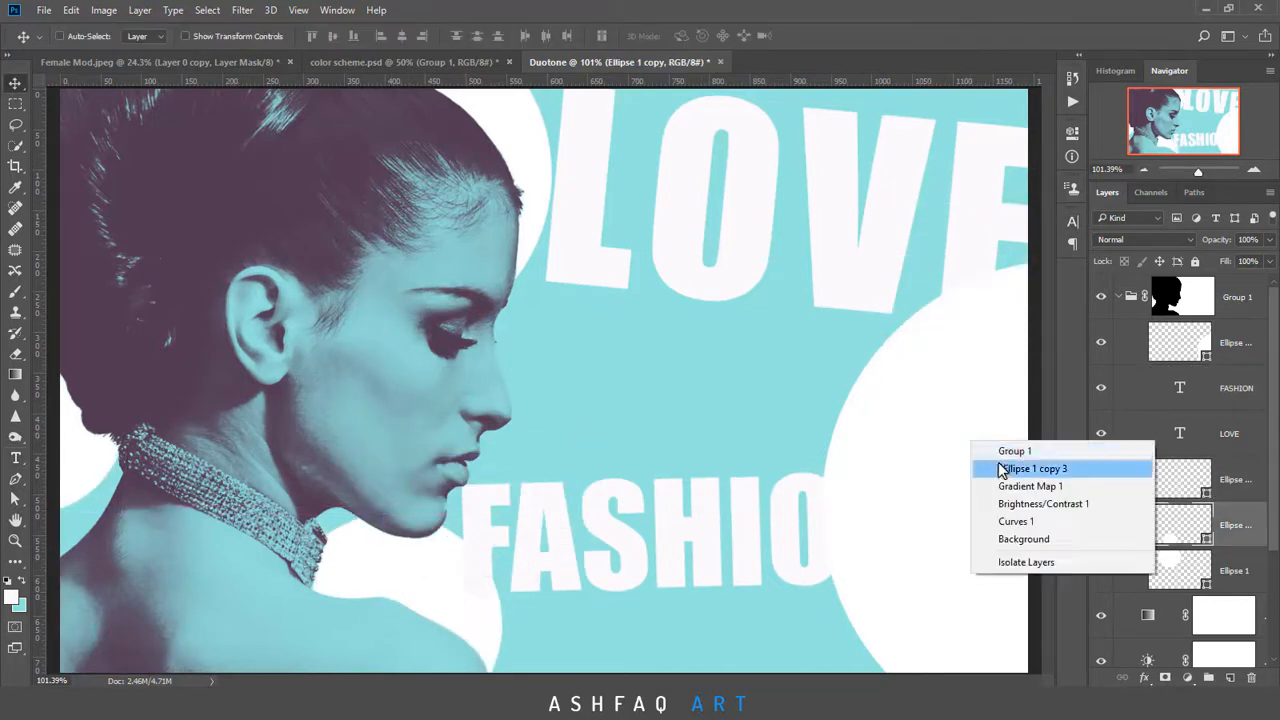
pyautogui.click(1003, 467)
pyautogui.moveTo(931, 511); pyautogui.dragTo(981, 487)
# Tighten the tracking of the FASHION text further until its letters nearly touch
pyautogui.click(1236, 388)
pyautogui.press('t')
pyautogui.click(1072, 221)
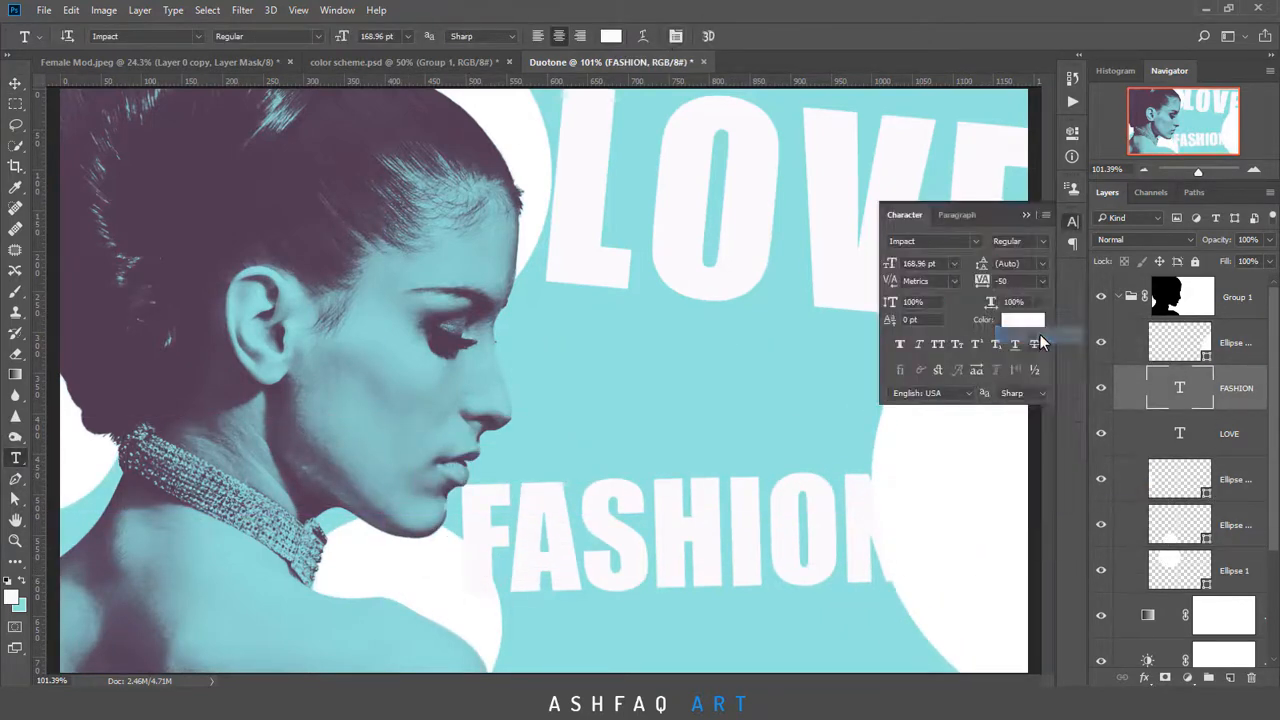
pyautogui.click(1027, 215)
# Move FASHION slightly left toward the chin and bring the large right circle down and left over the final N
pyautogui.press('v')
pyautogui.moveTo(592, 520); pyautogui.dragTo(570, 522)
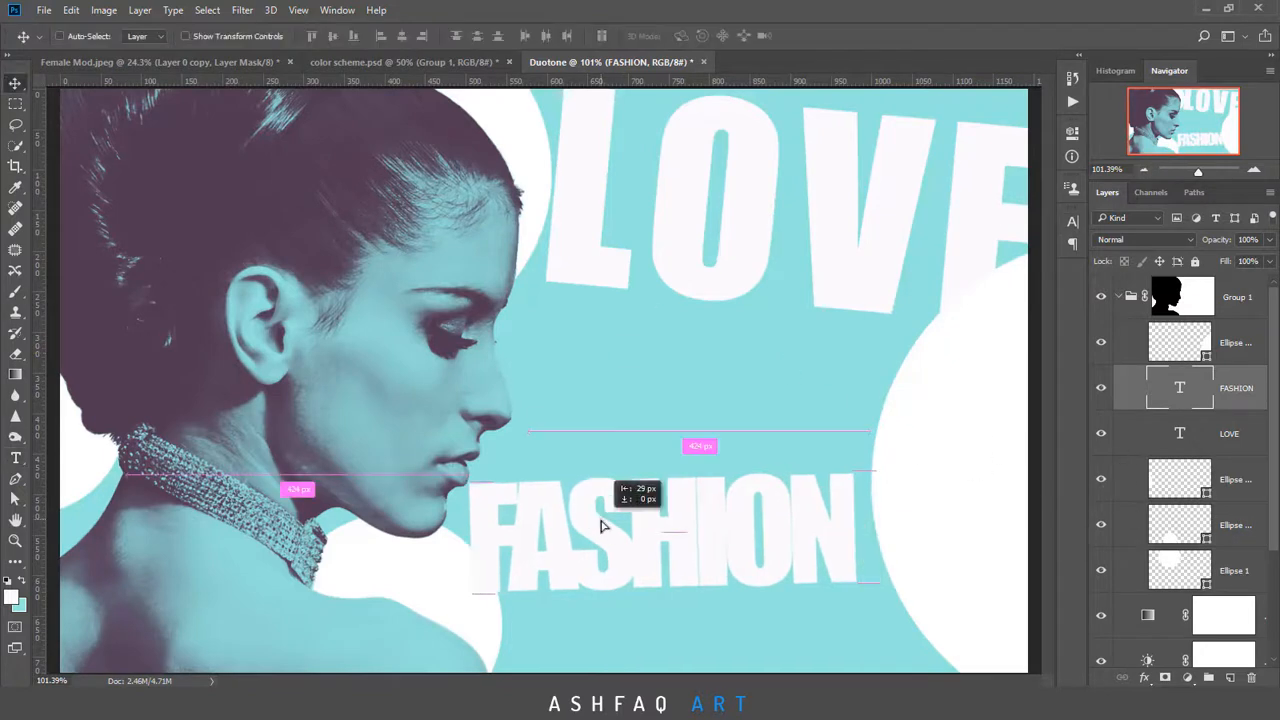
pyautogui.click(1150, 345)
pyautogui.moveTo(925, 475); pyautogui.dragTo(895, 493)
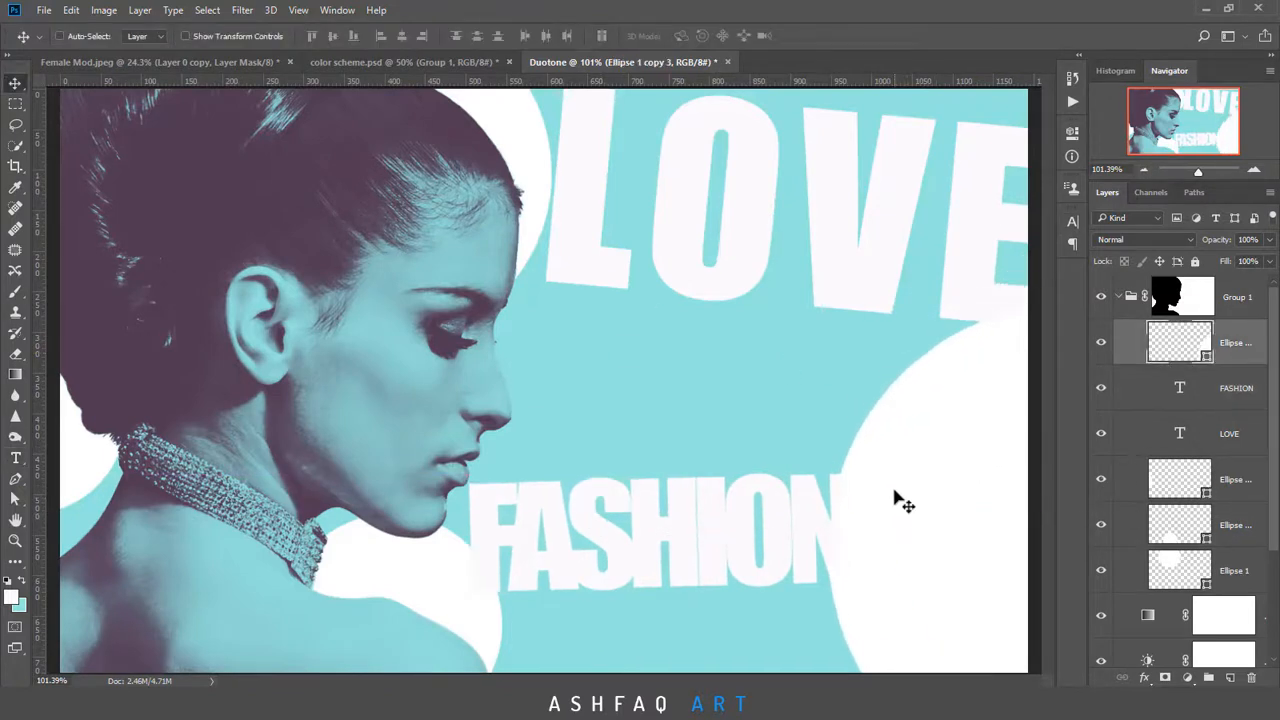